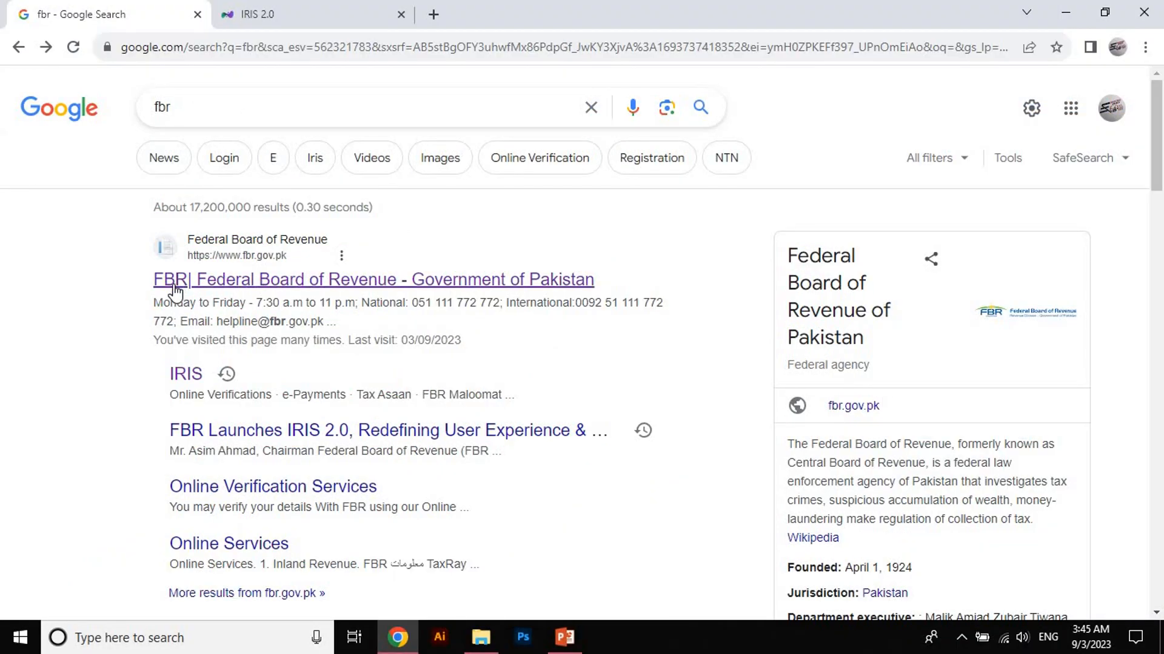
- Open the Federal Board of Revenue website from the search results and go to its IRIS income tax portal
click(387, 285)
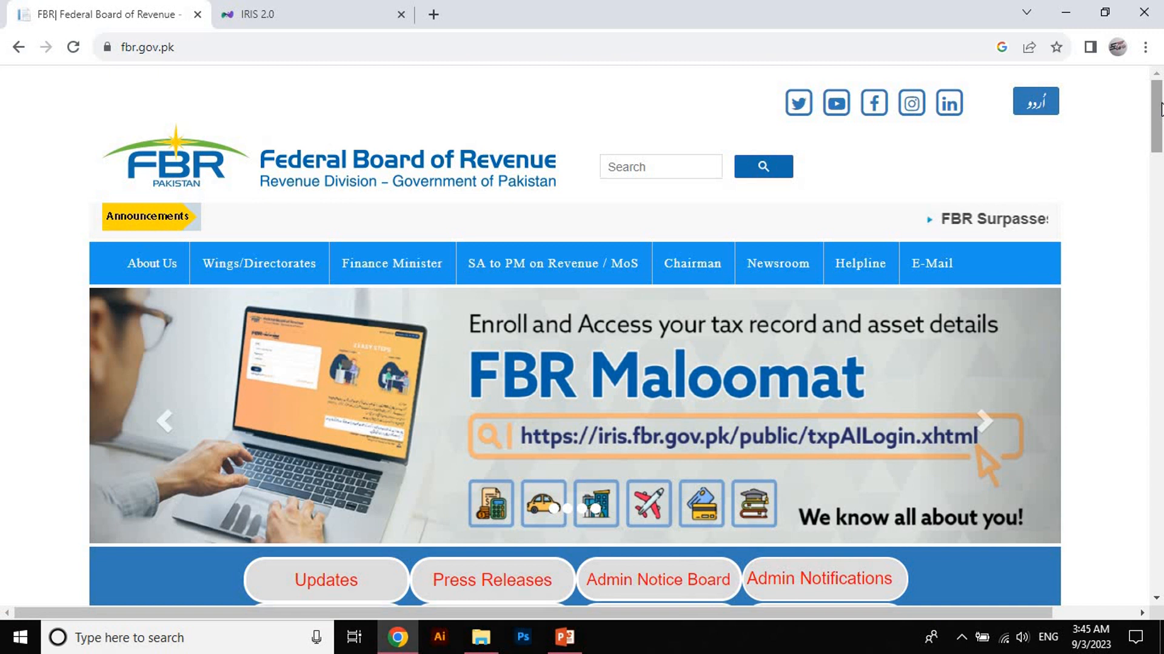
drag(1161, 123, 1161, 183)
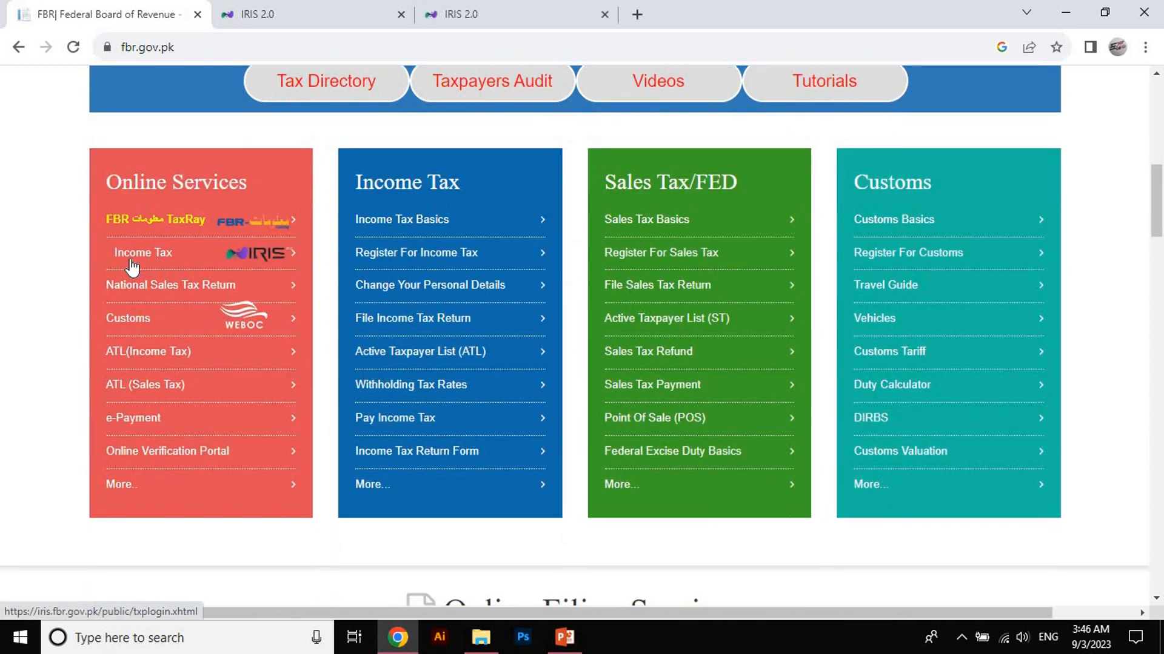
click(250, 255)
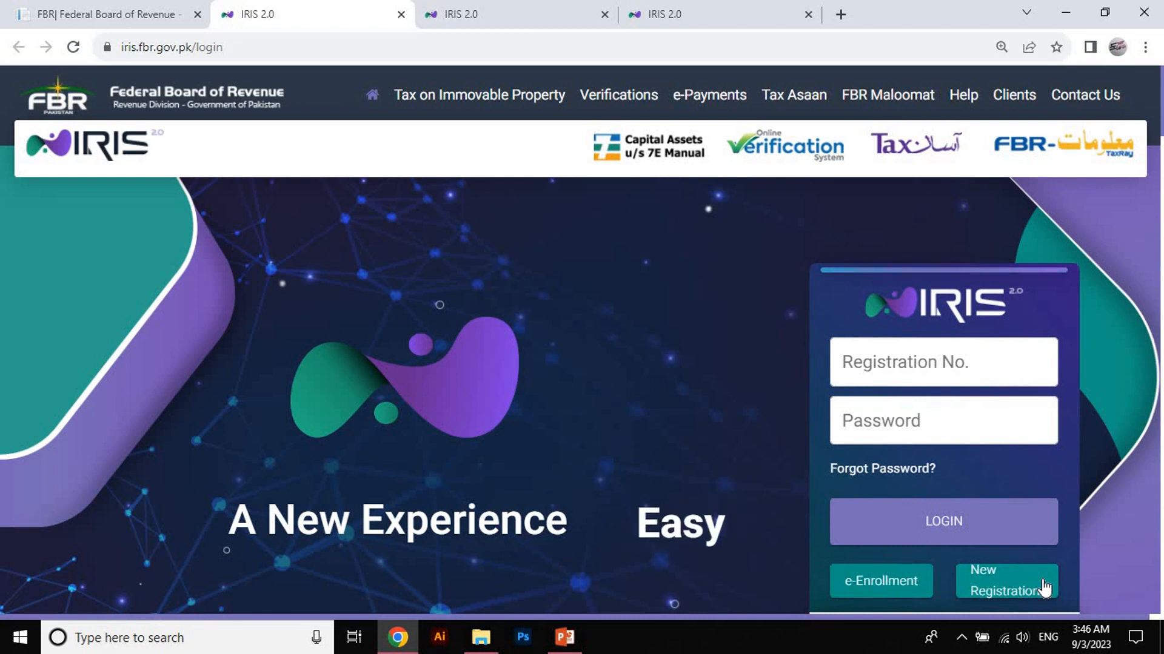
- View the FBR Maloomat assets inquiry section of the IRIS page and return to its start
click(1067, 164)
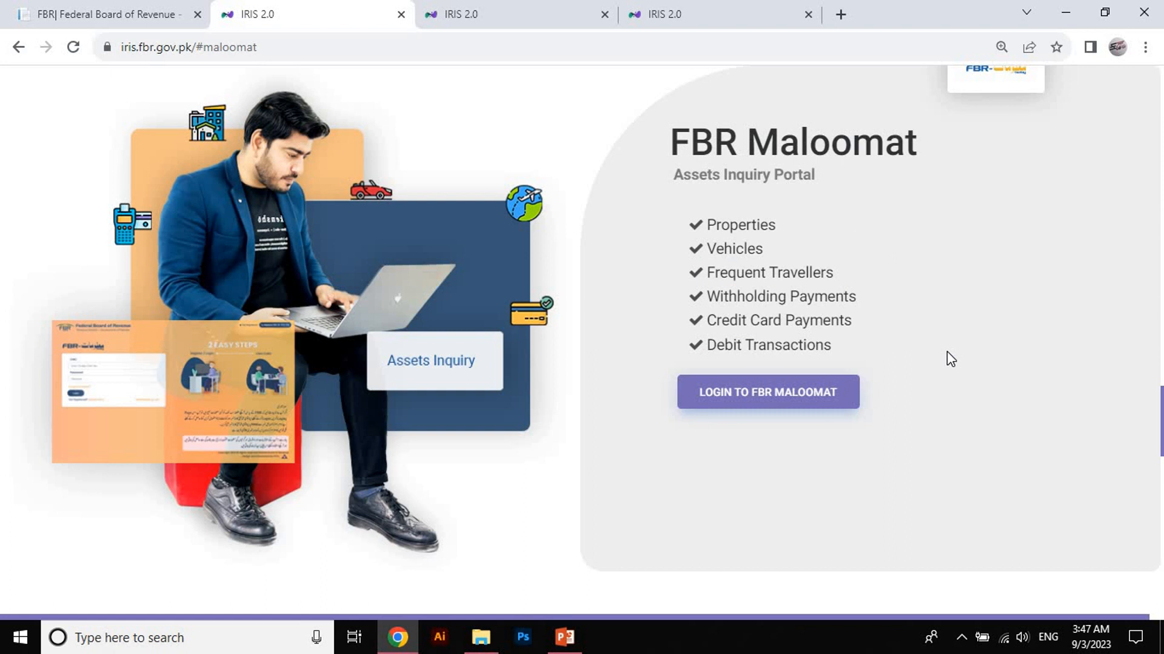
scroll(947, 352, up, 10)
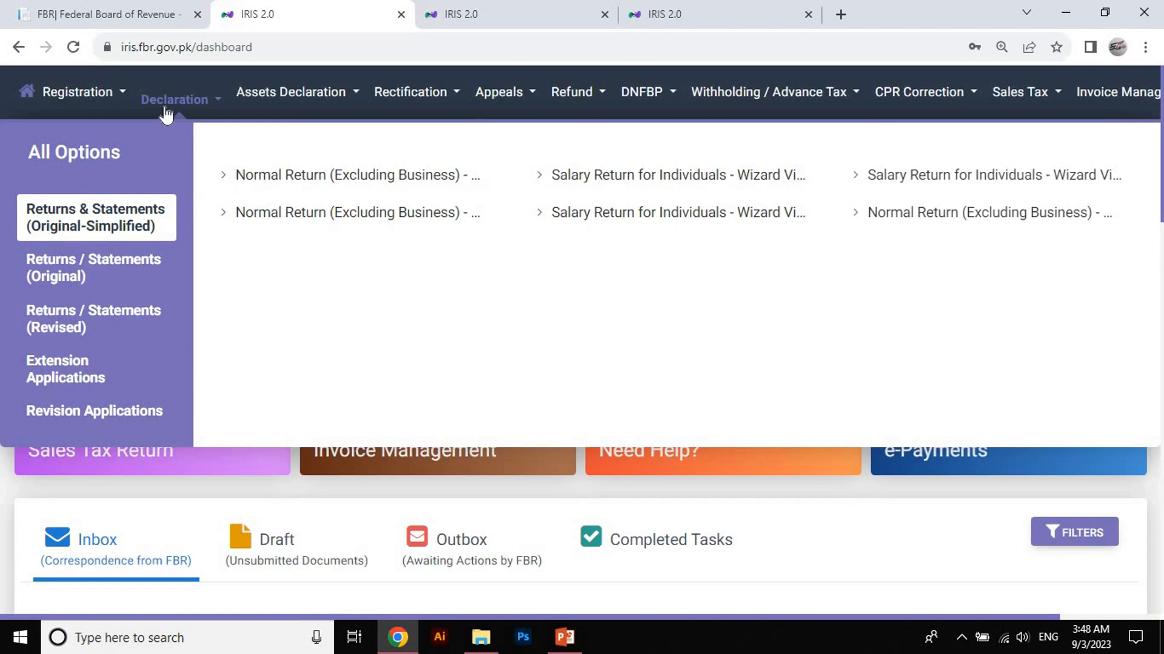
- Open the original Salary Return for Individuals - Classic View and display its Employment salary section
click(128, 280)
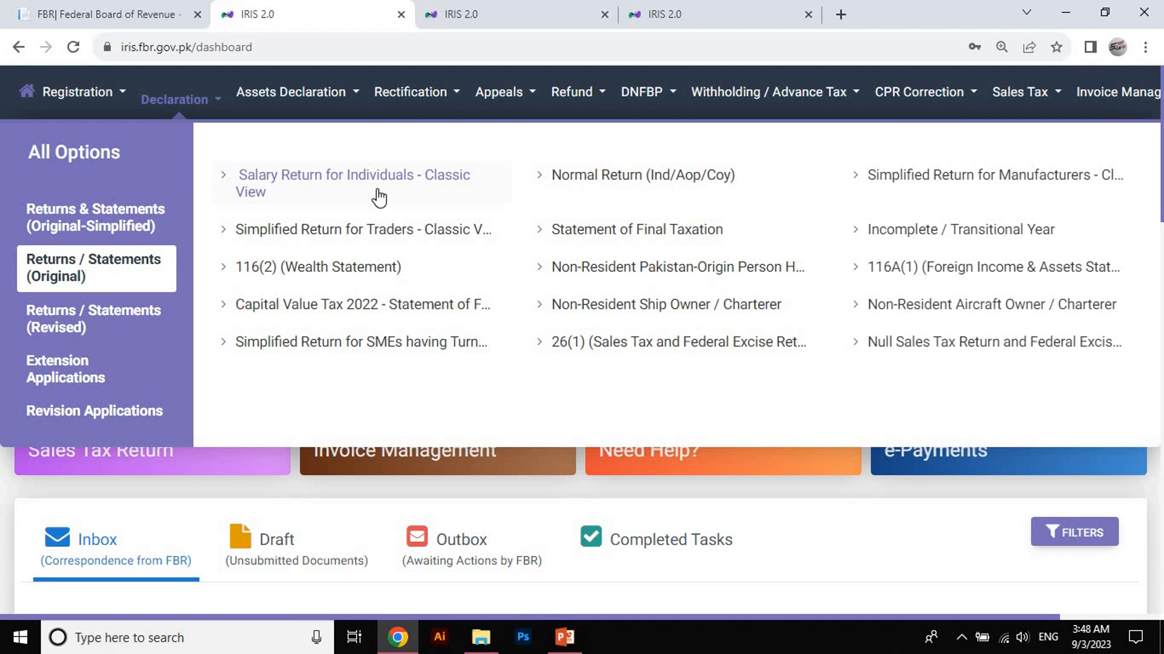
click(377, 195)
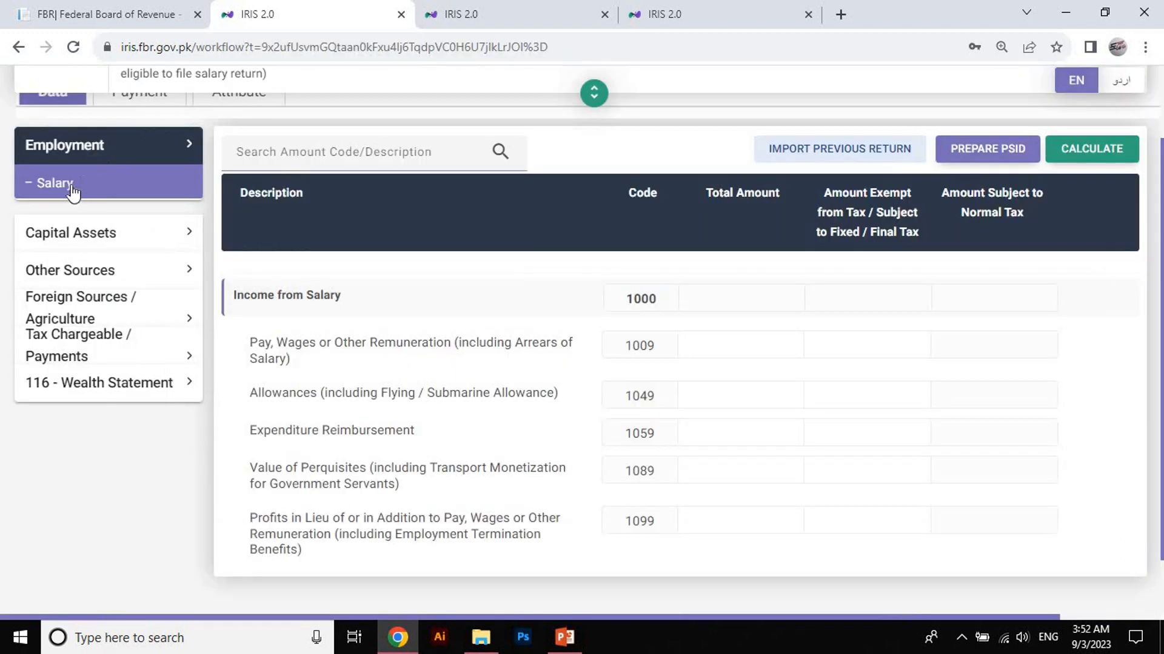
click(70, 186)
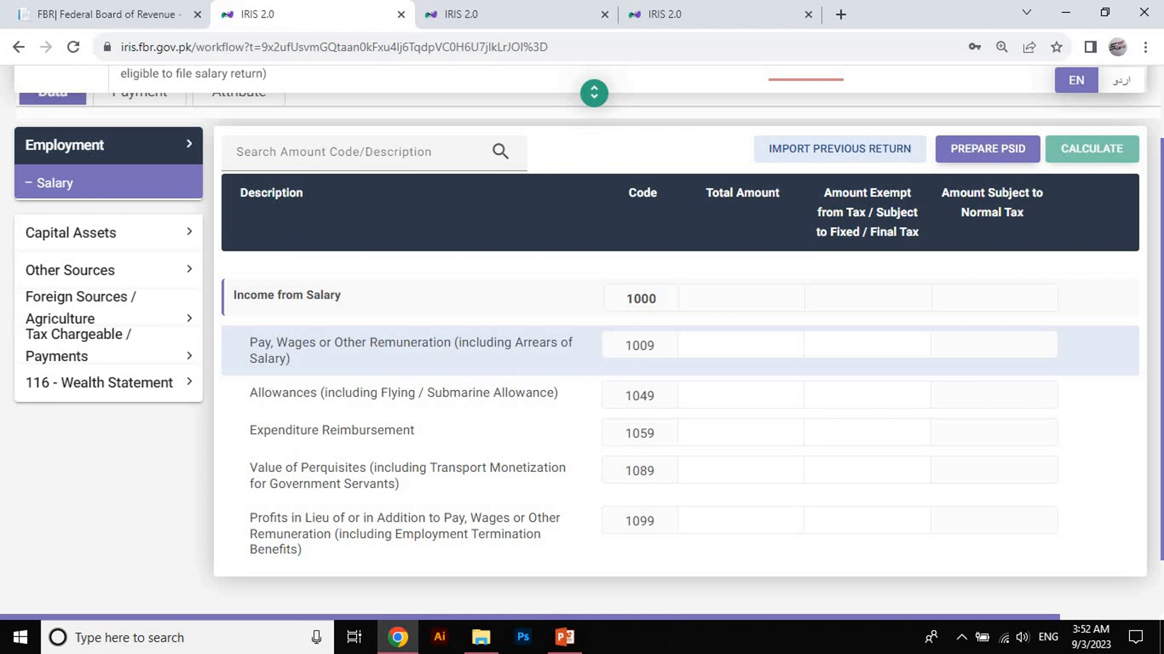
- Enter 1,356,092 as the total amount for Pay, Wages or Other Remuneration (code 1009) and calculate the return
click(743, 345)
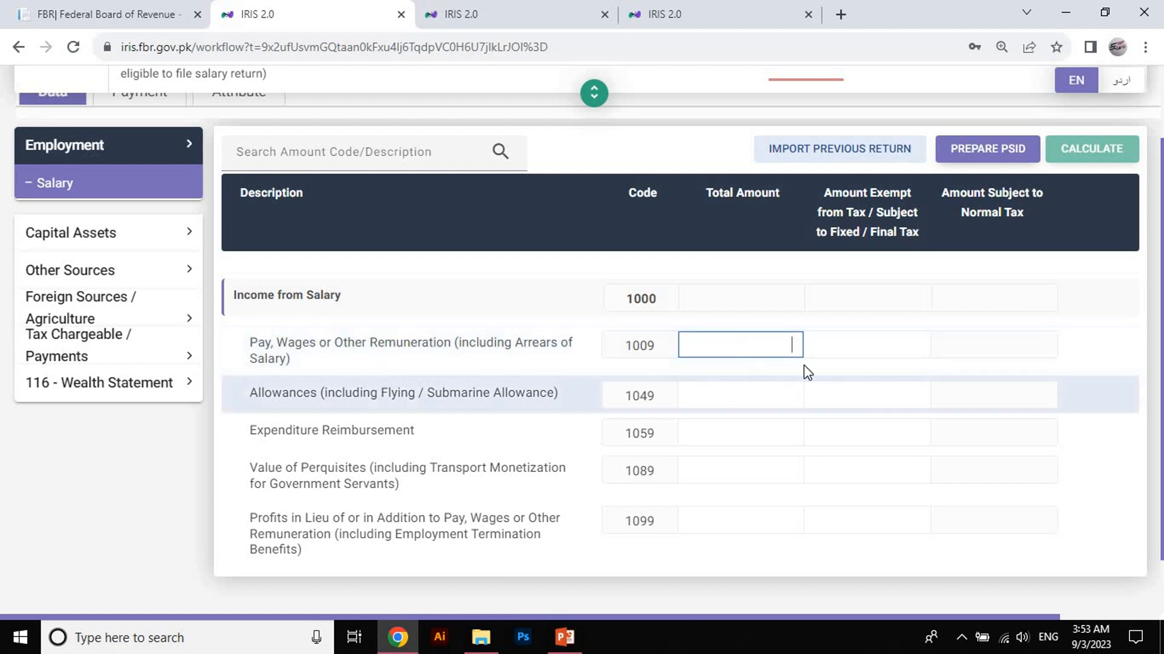
click(787, 343)
text(1356092)
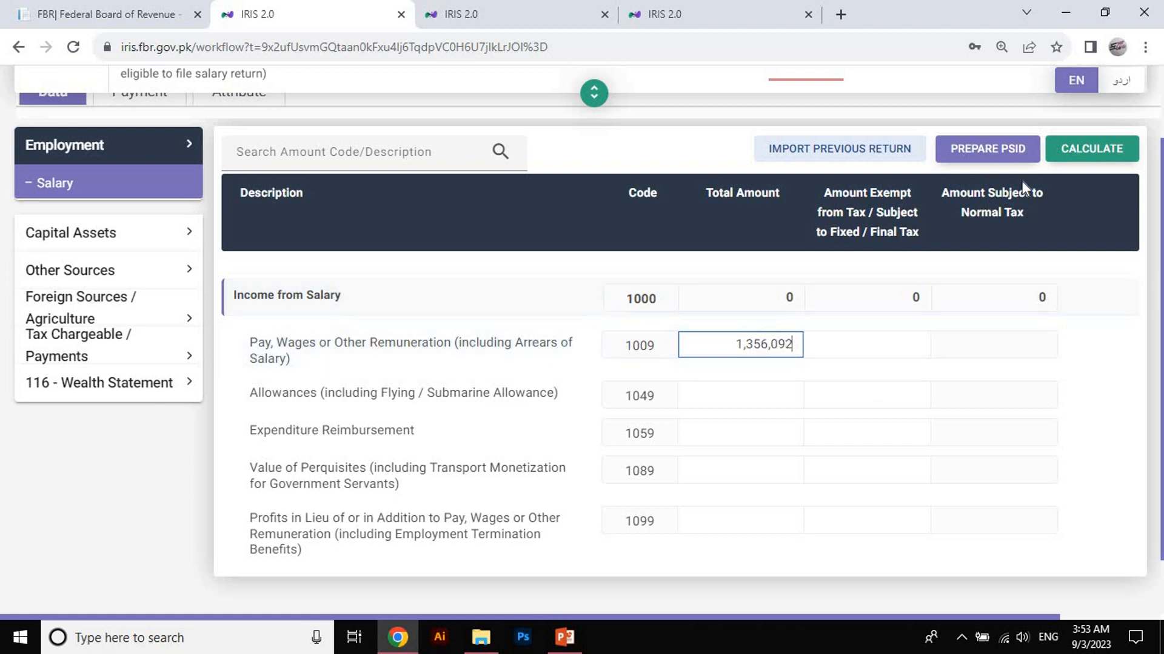
click(1100, 157)
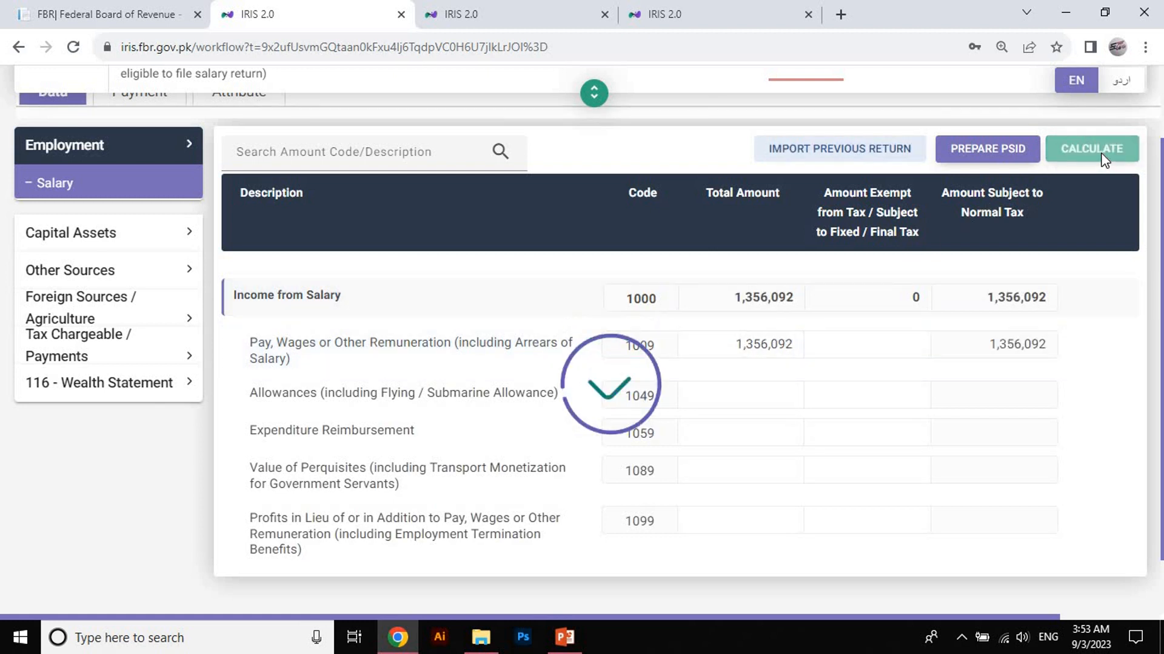
- Under Other Sources receipts, enter 13,997 as the total amount for Other Receipts (code 5028) and calculate the return
click(147, 275)
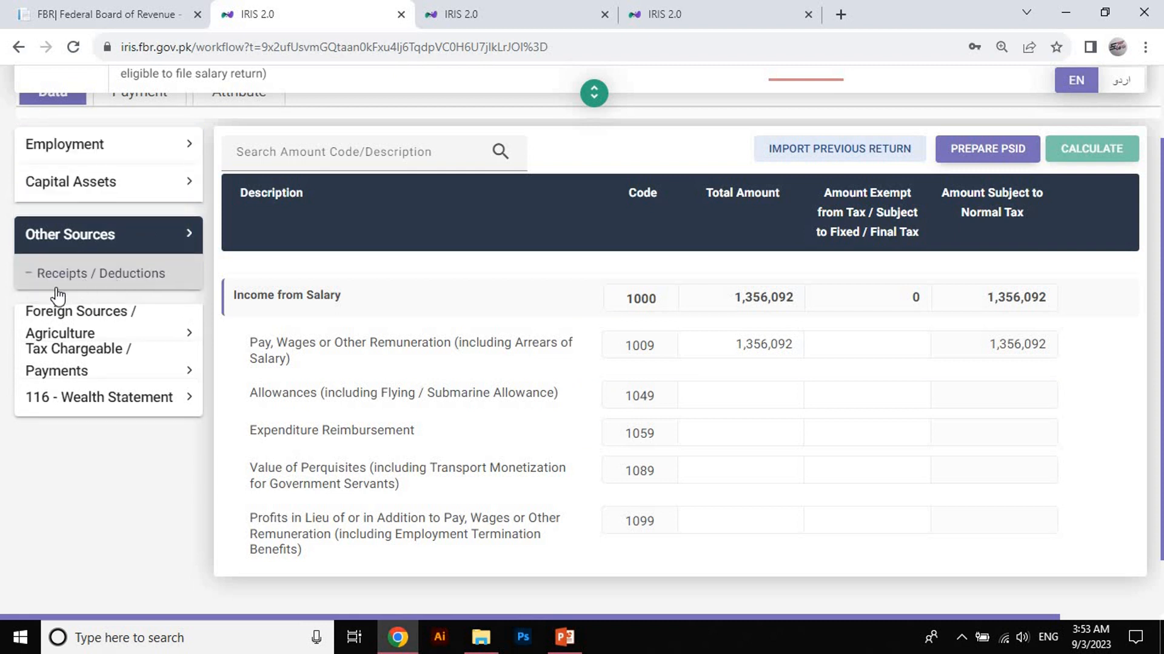
click(139, 275)
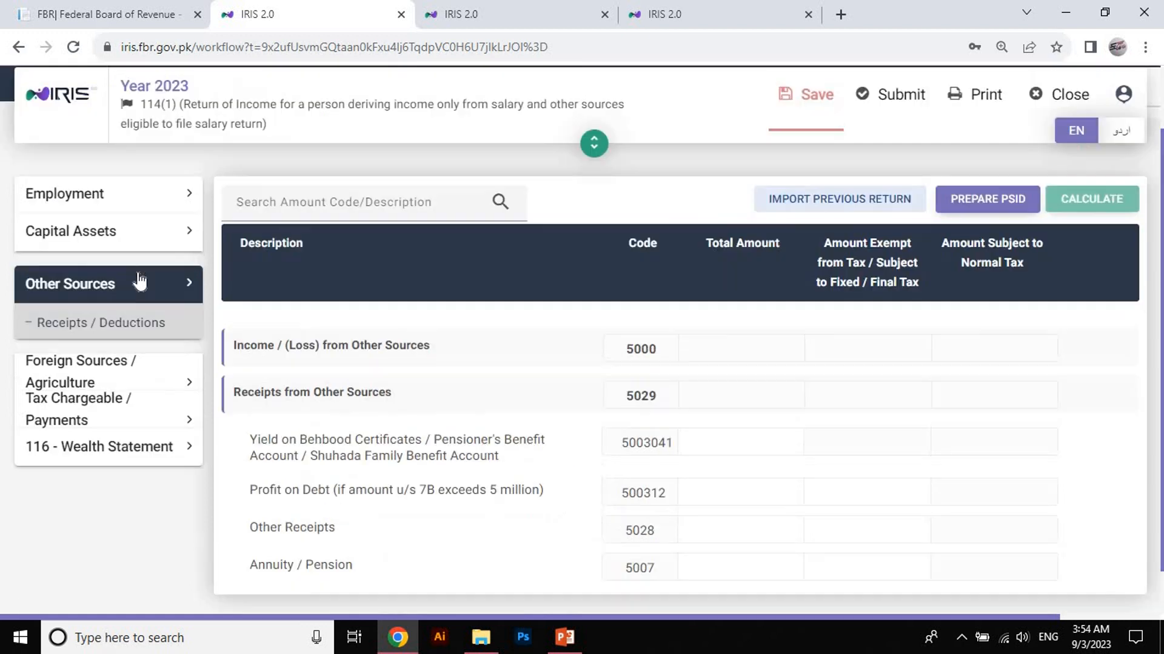
scroll(446, 449, down, 2)
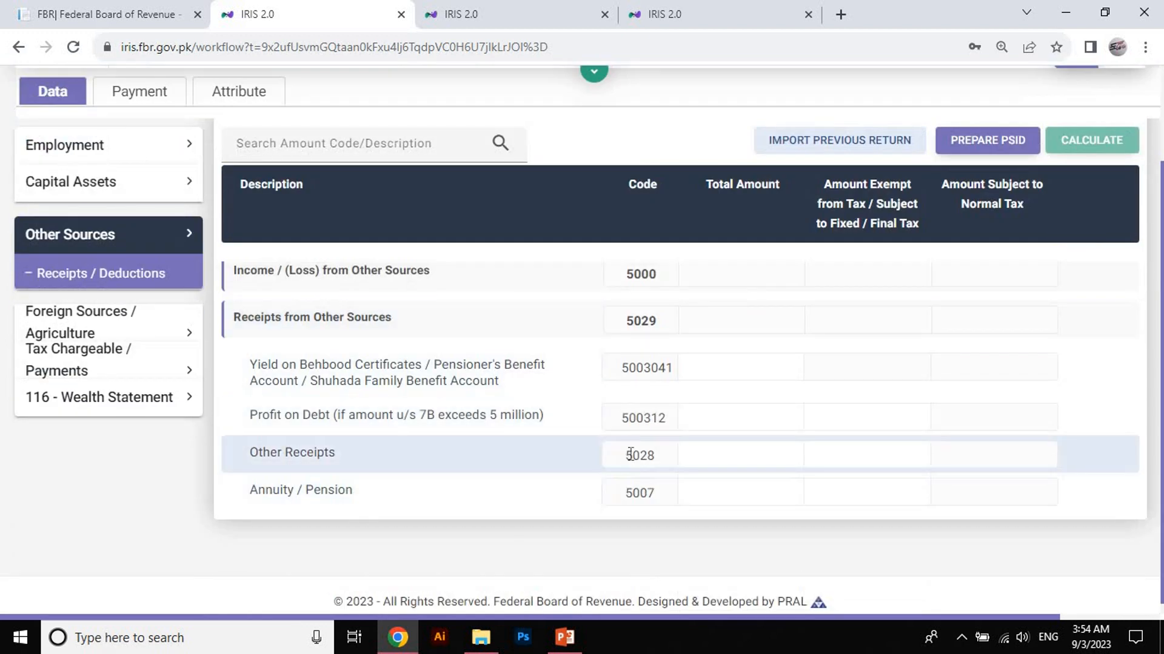
click(736, 458)
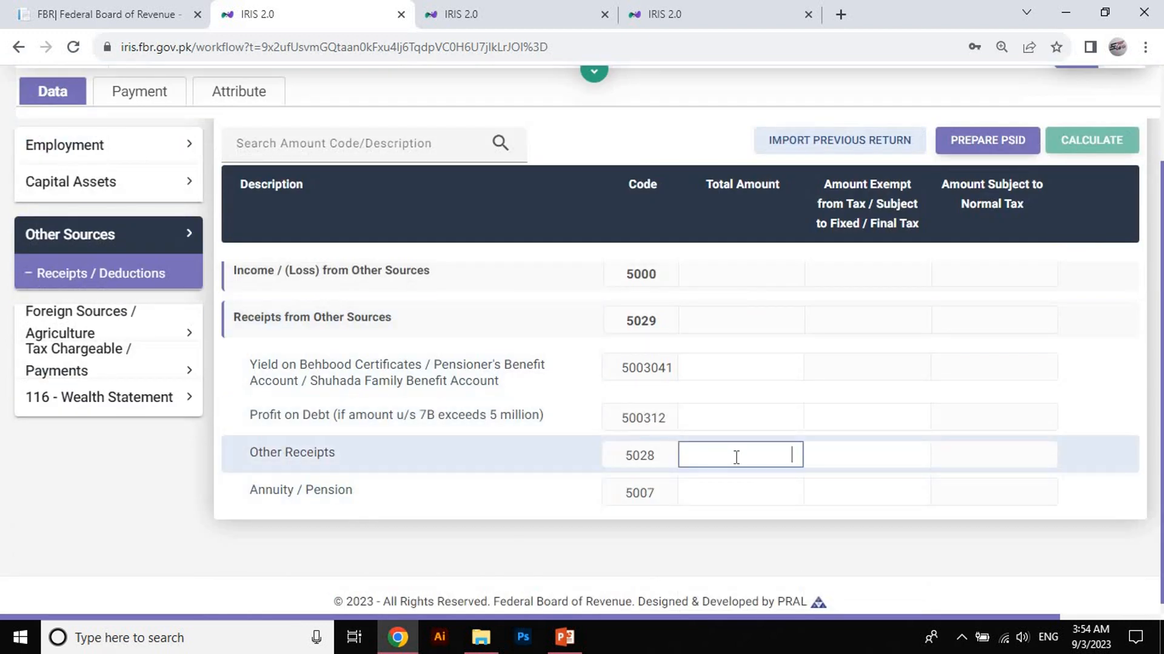
text(13997)
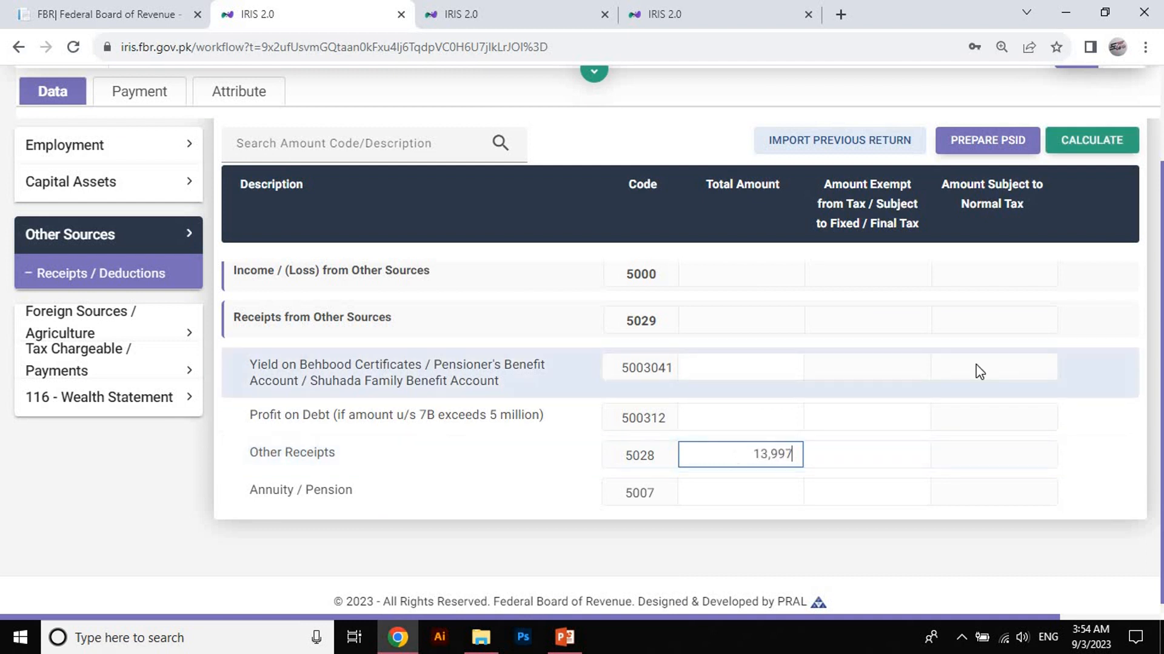
click(1129, 141)
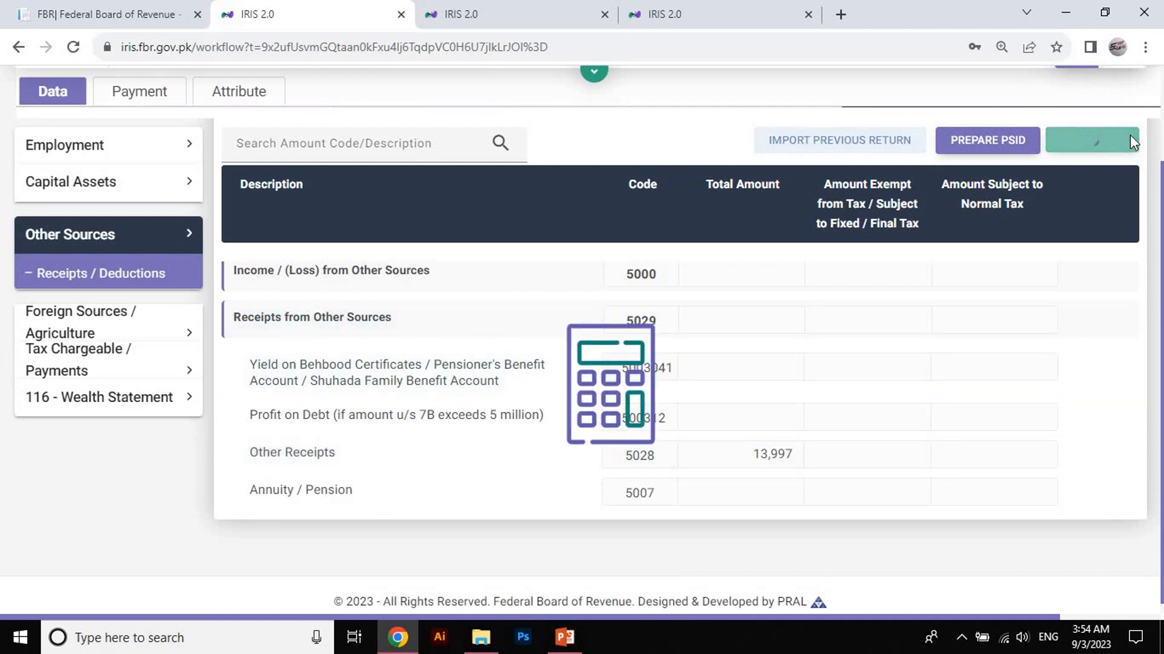
- Review the Foreign Income and Agriculture Income entries of the return without entering any amounts
key(ctrl+minus)
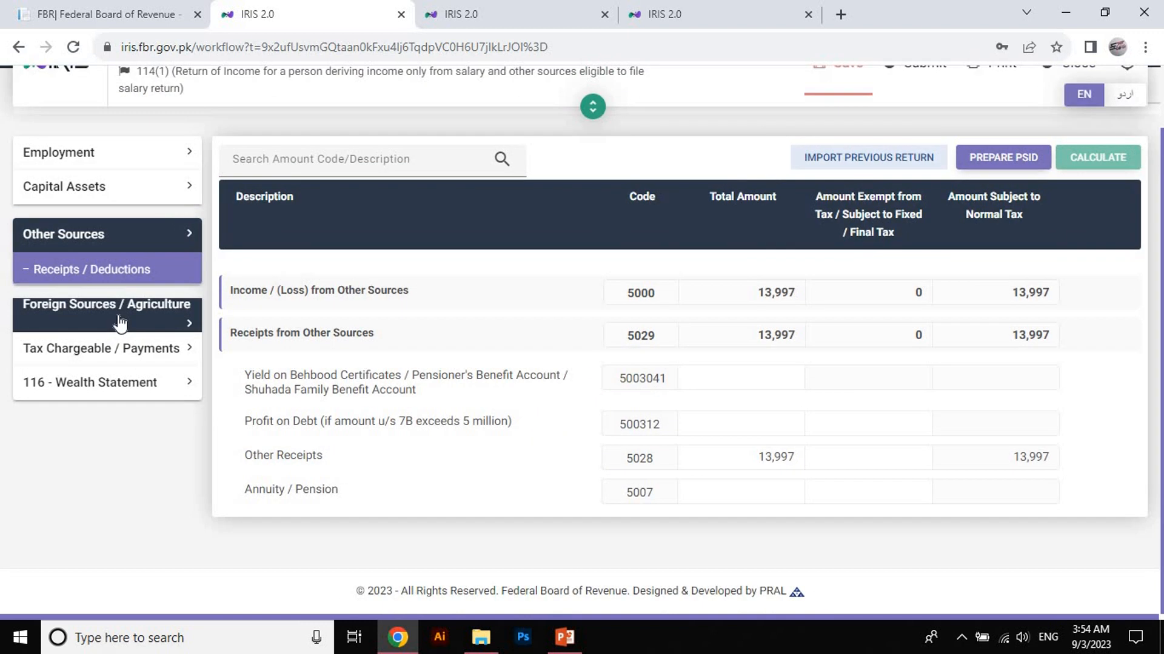
click(119, 323)
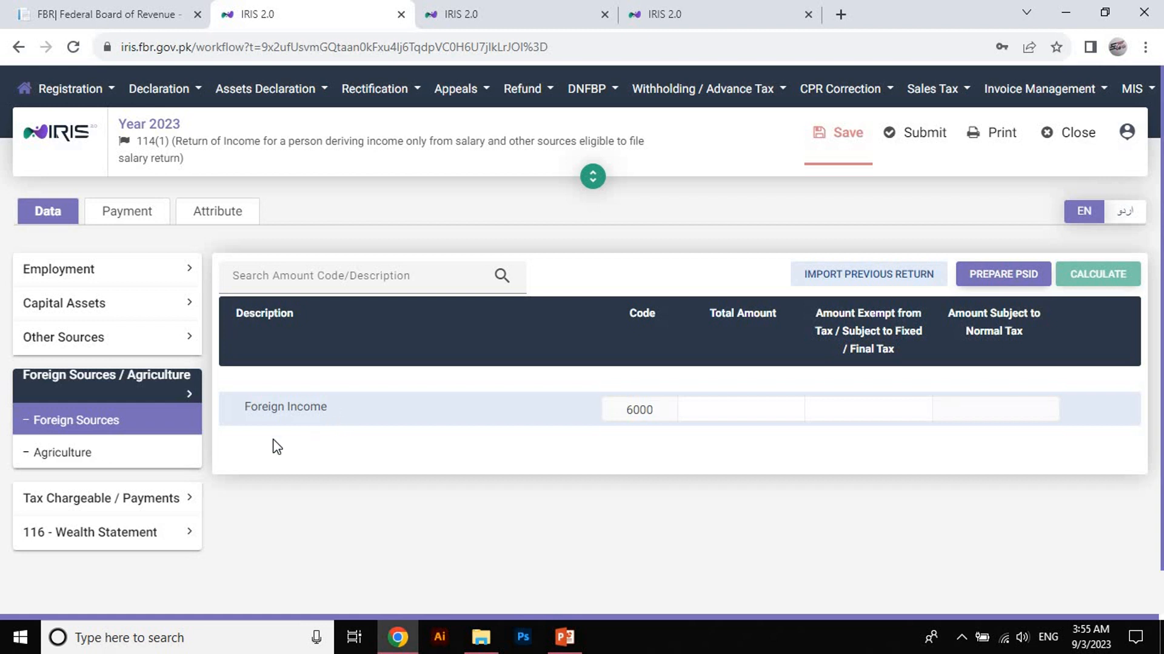
click(109, 459)
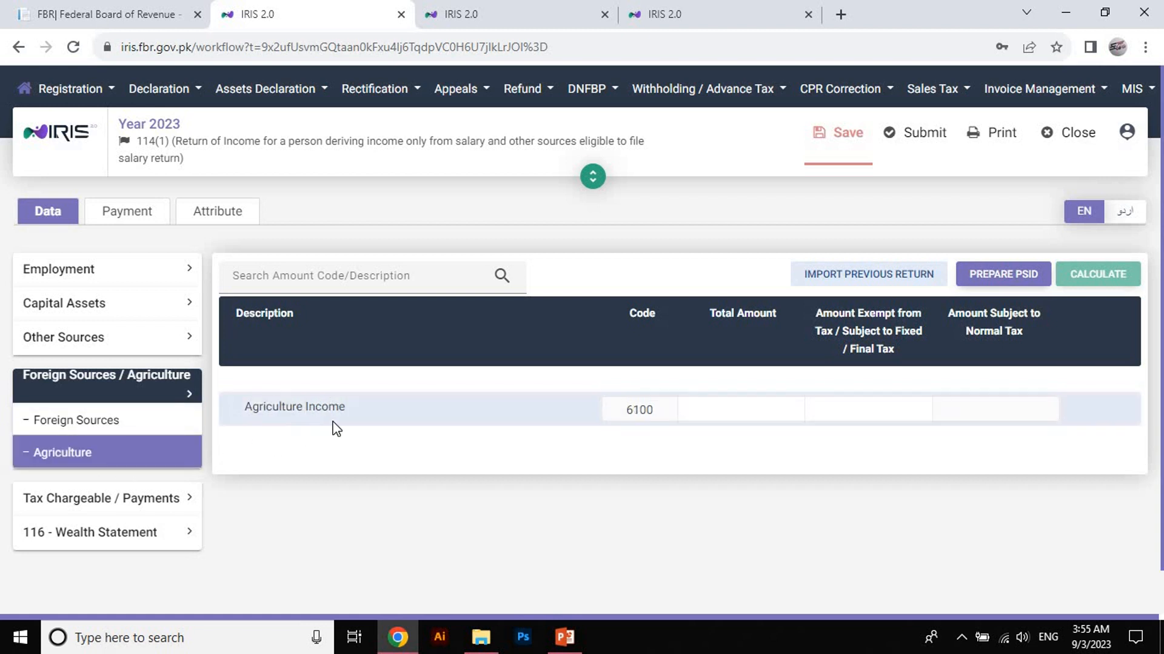
click(706, 414)
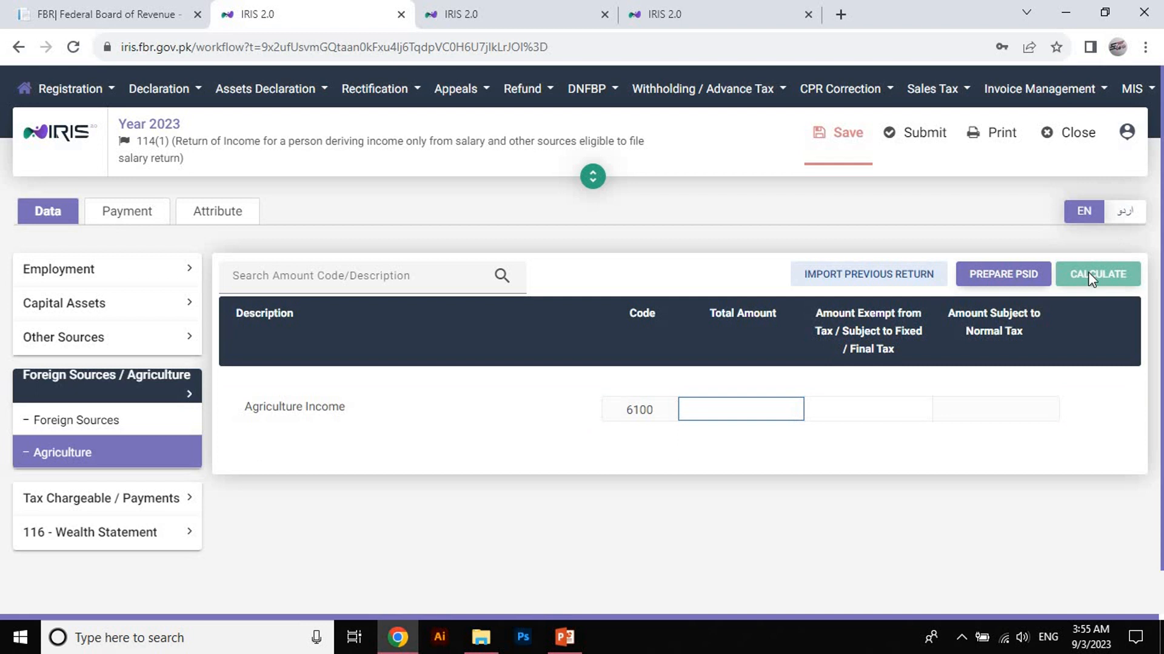
- Under Tax Reductions, enter 8,973 as the tax reduced for a full-time teacher or researcher (code 9302) and calculate
click(91, 498)
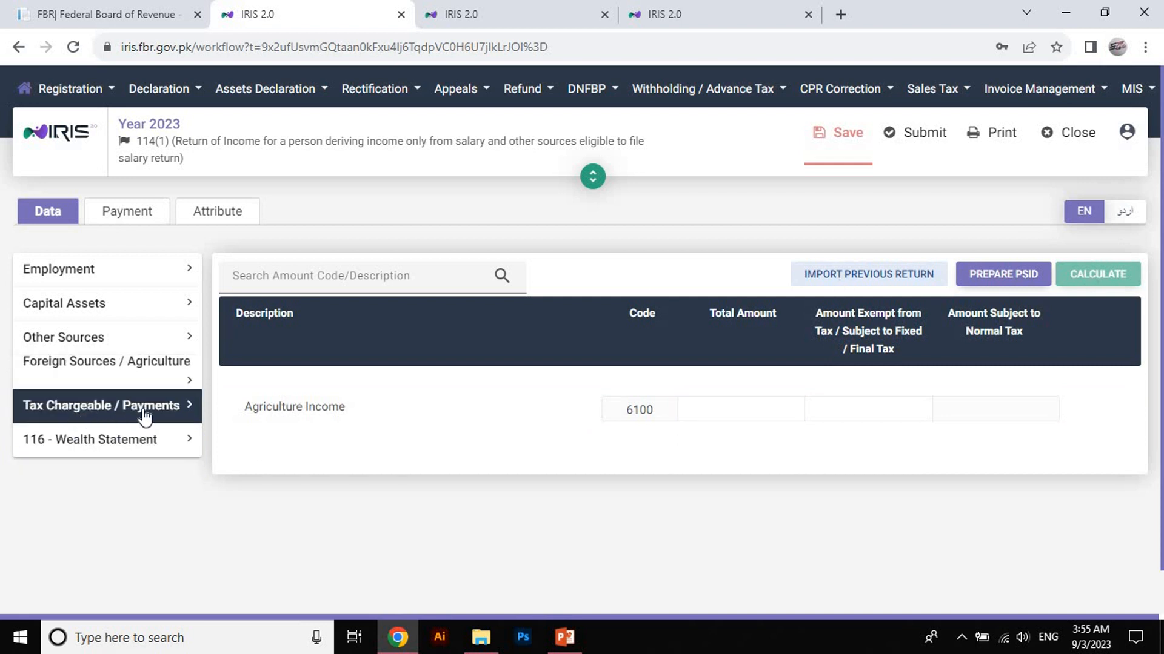
click(171, 413)
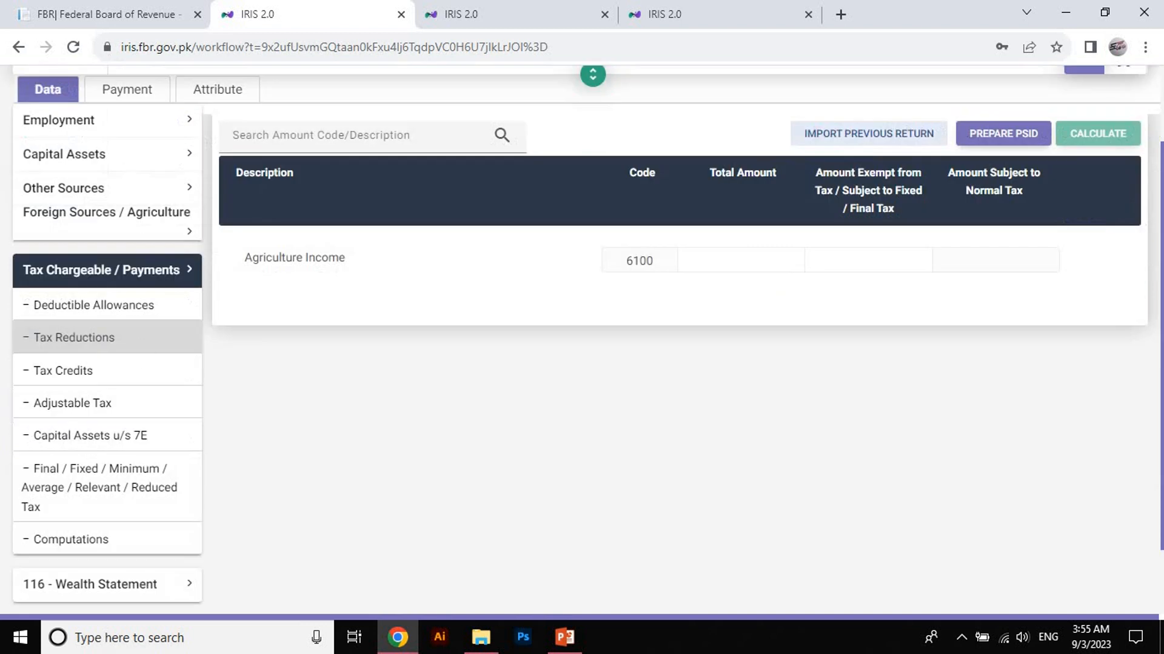
click(129, 344)
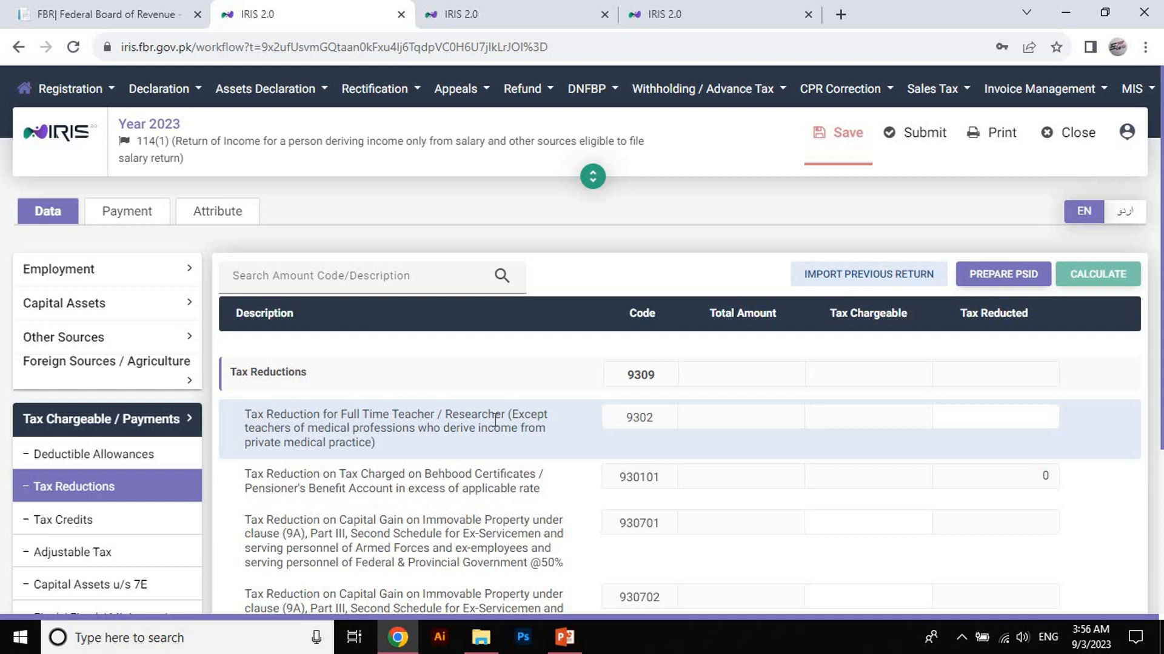
click(966, 423)
text(8973)
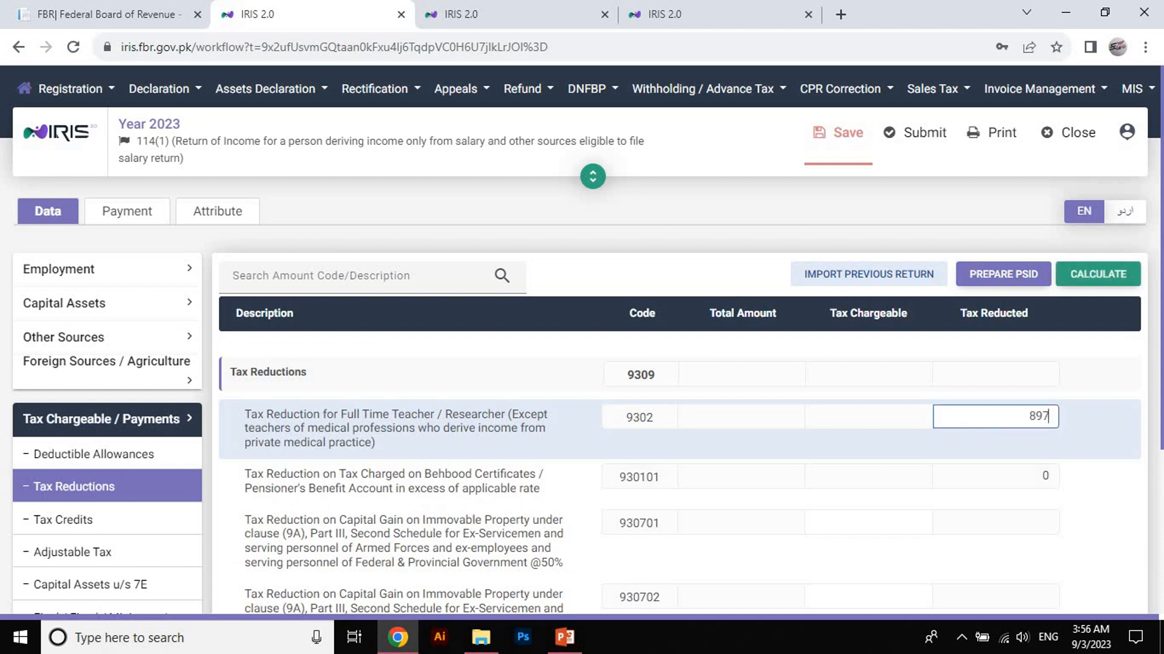
click(1122, 268)
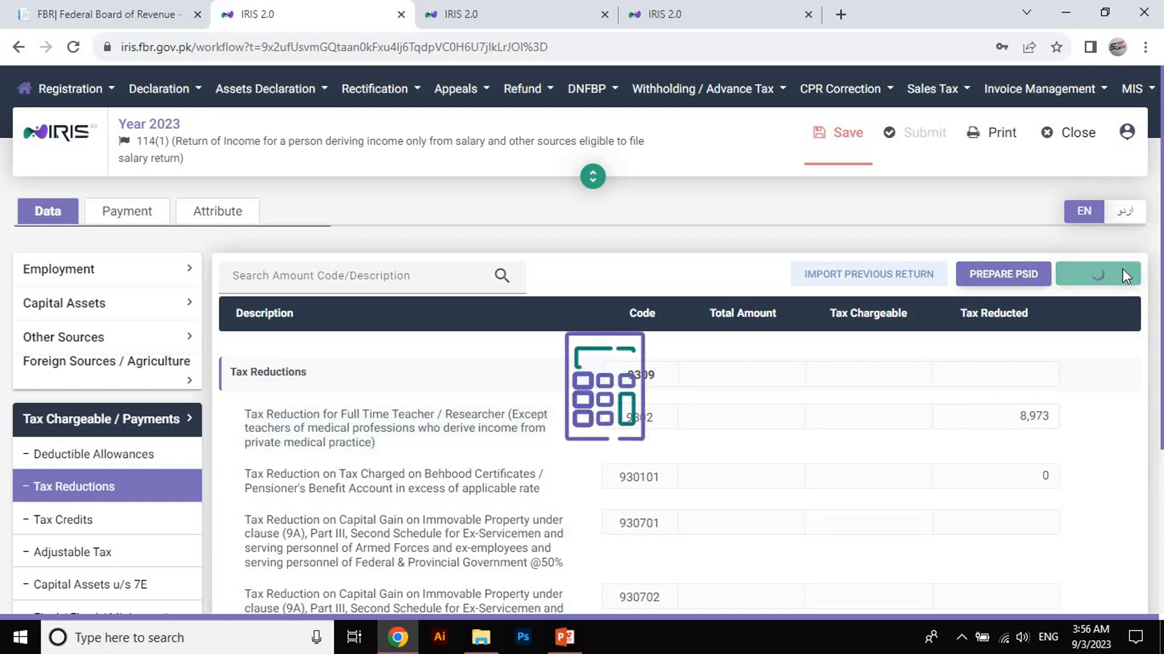
- Under Adjustable Tax, enter 21,730 as the tax deducted on Salary of Employees u/s 149 and calculate
scroll(1122, 268, down, 2)
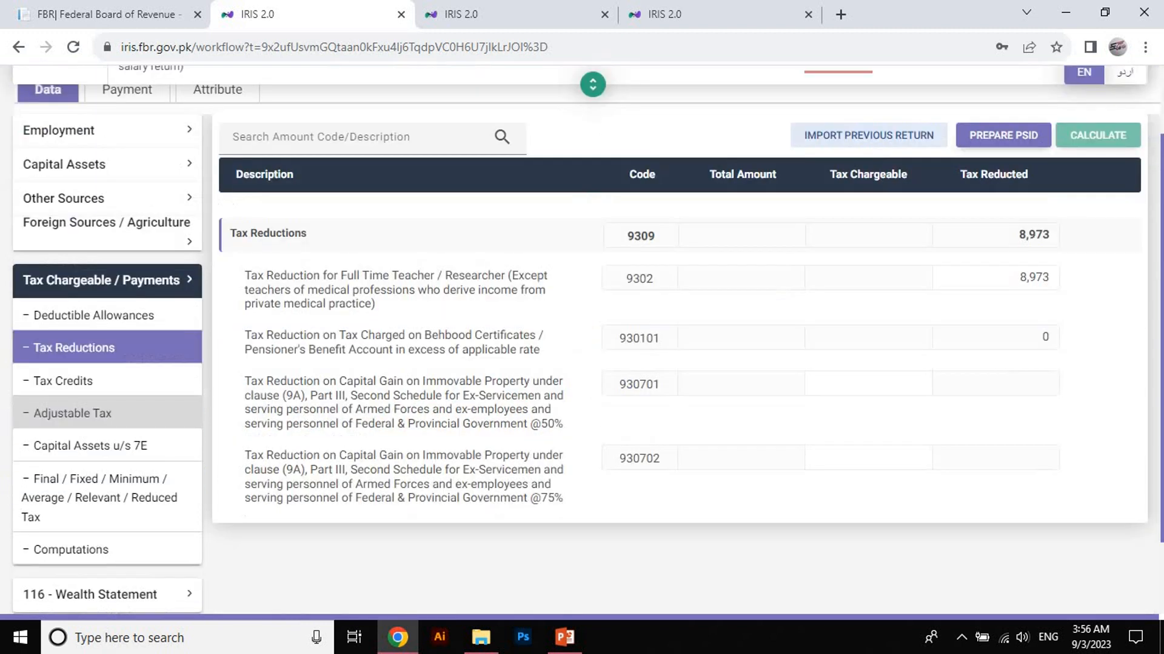
click(111, 420)
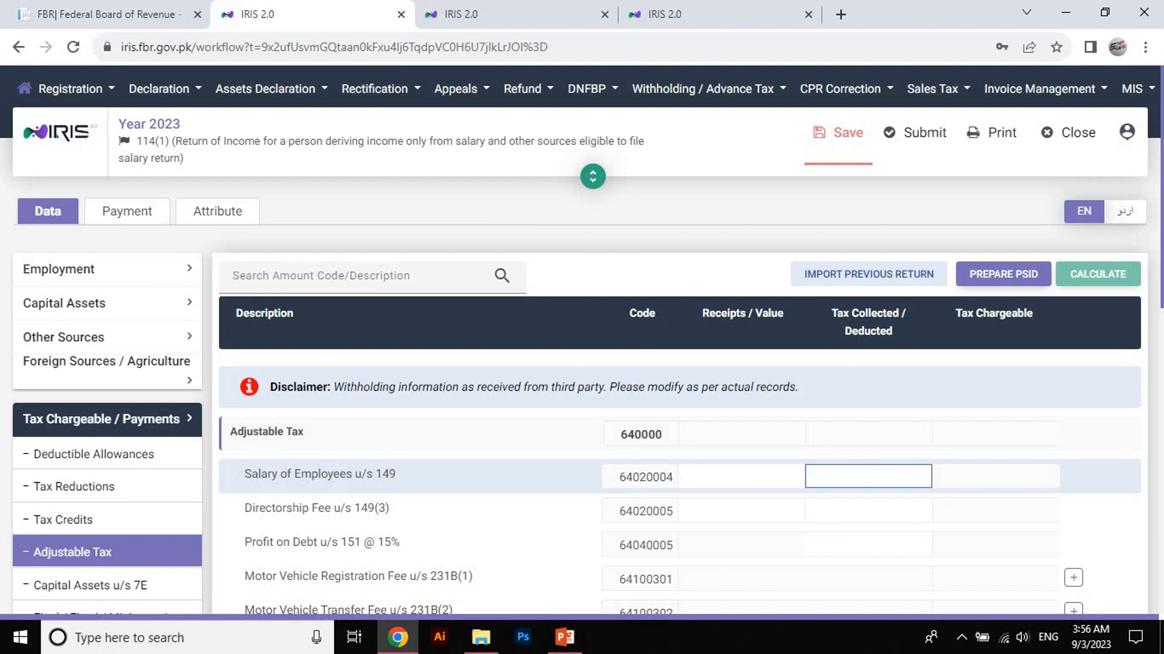
text(21730)
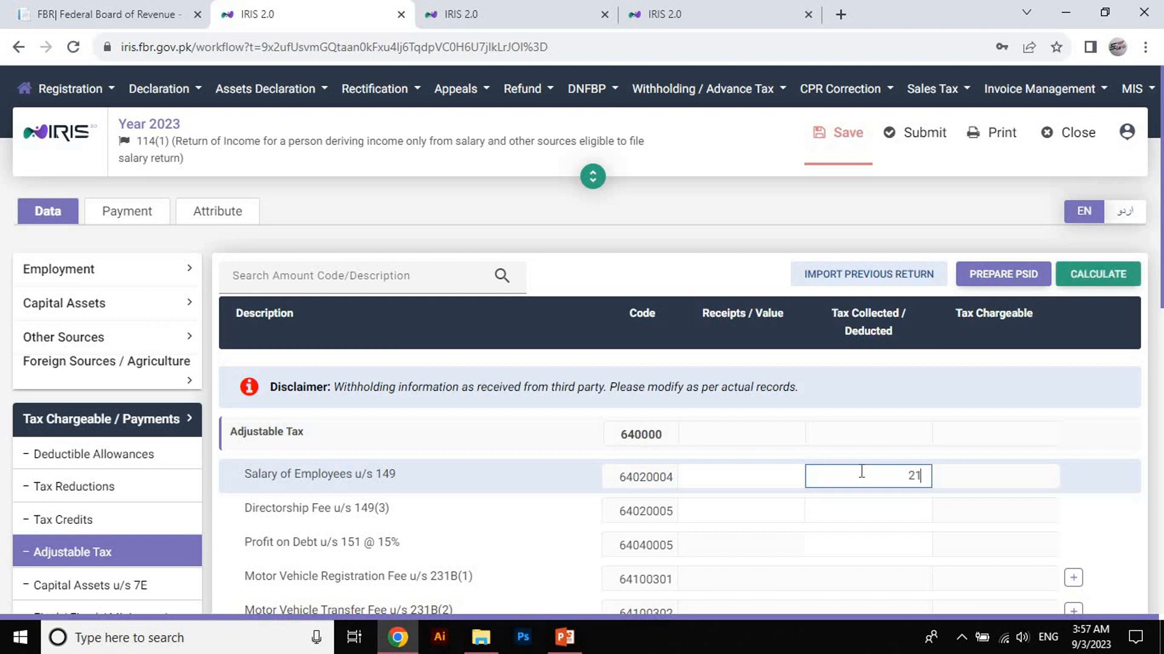
click(1104, 276)
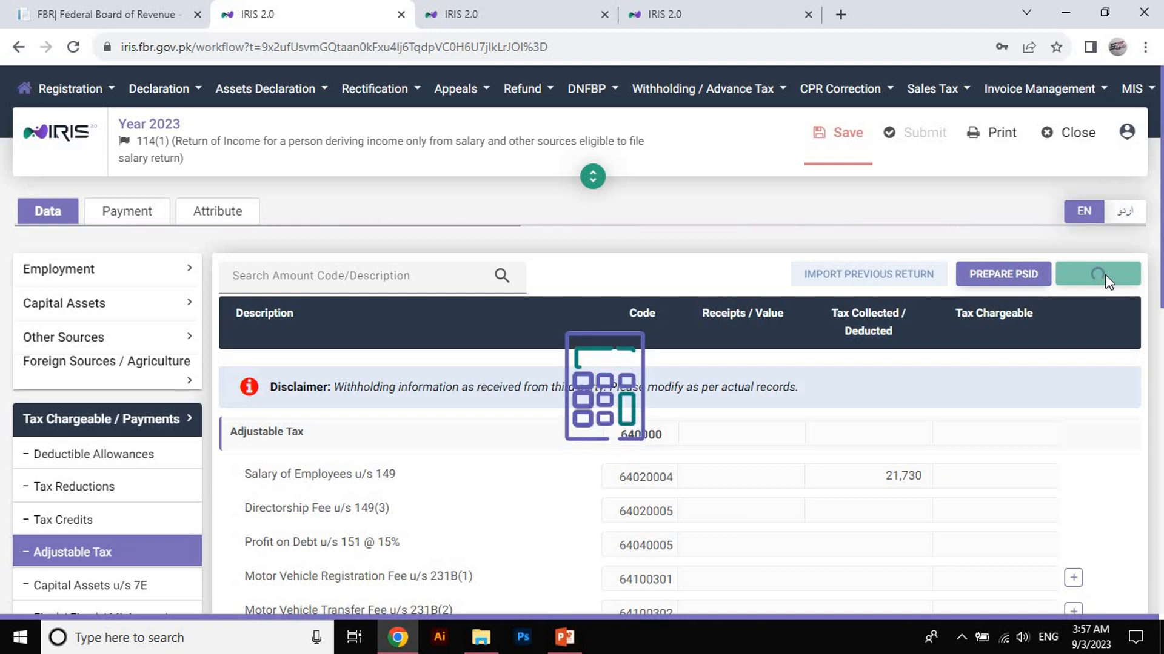
- Examine the Utility and Contents fields for adding a domestic electricity bill u/s 235, and close the form unfilled
scroll(282, 278, down, 6)
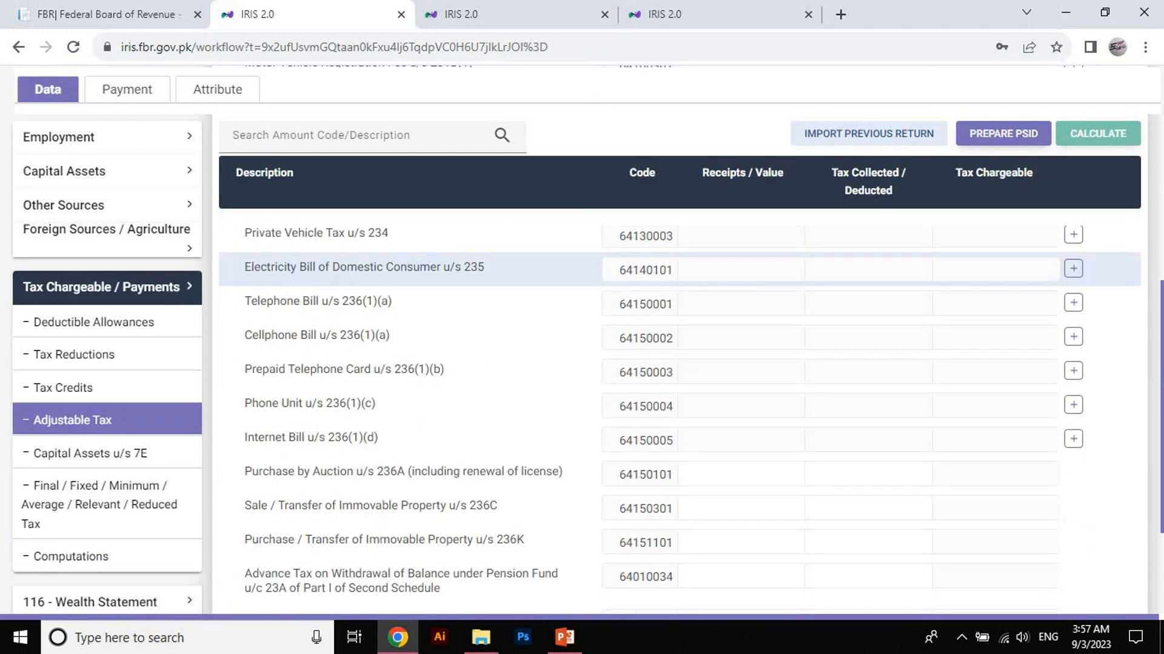
click(1072, 268)
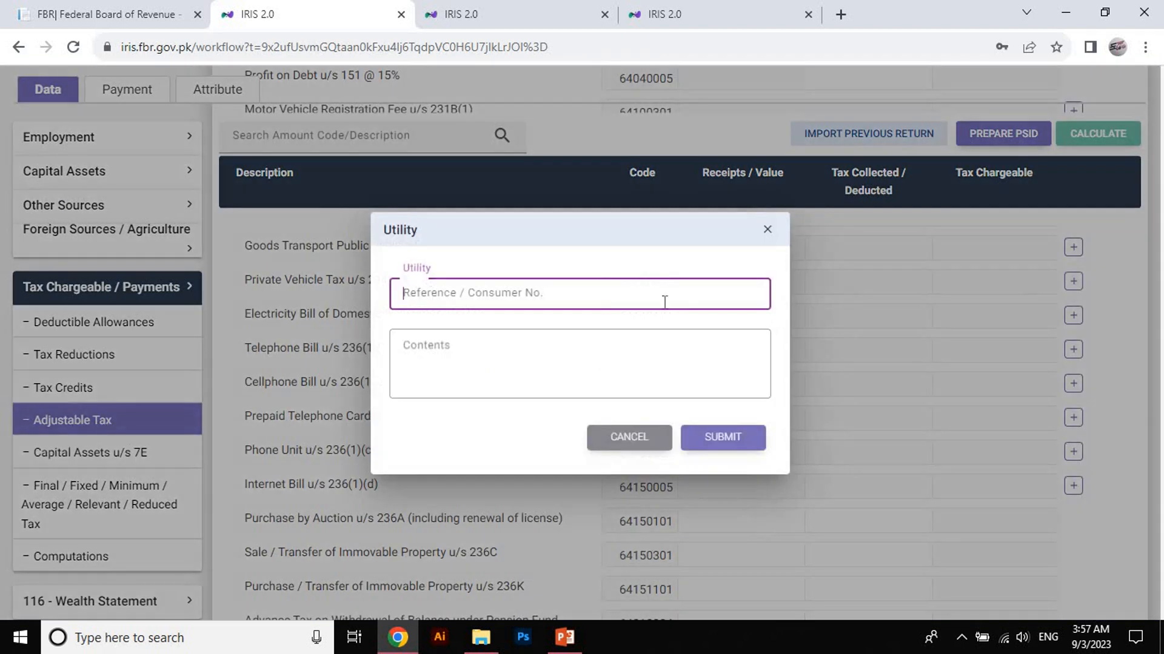
click(592, 353)
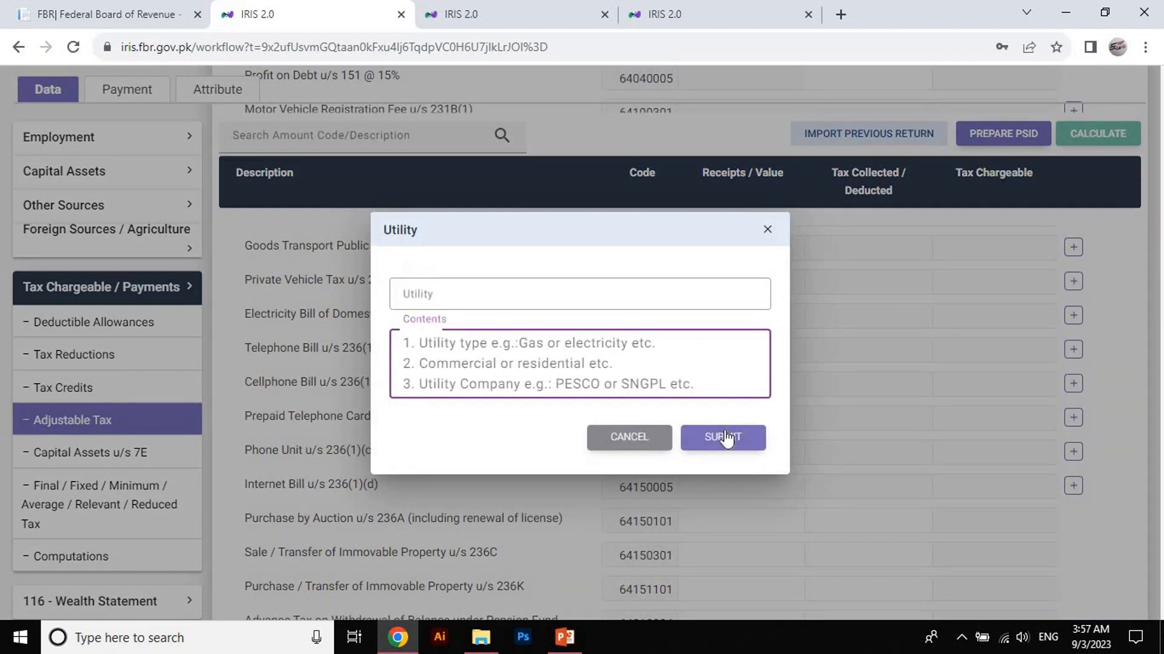
click(766, 229)
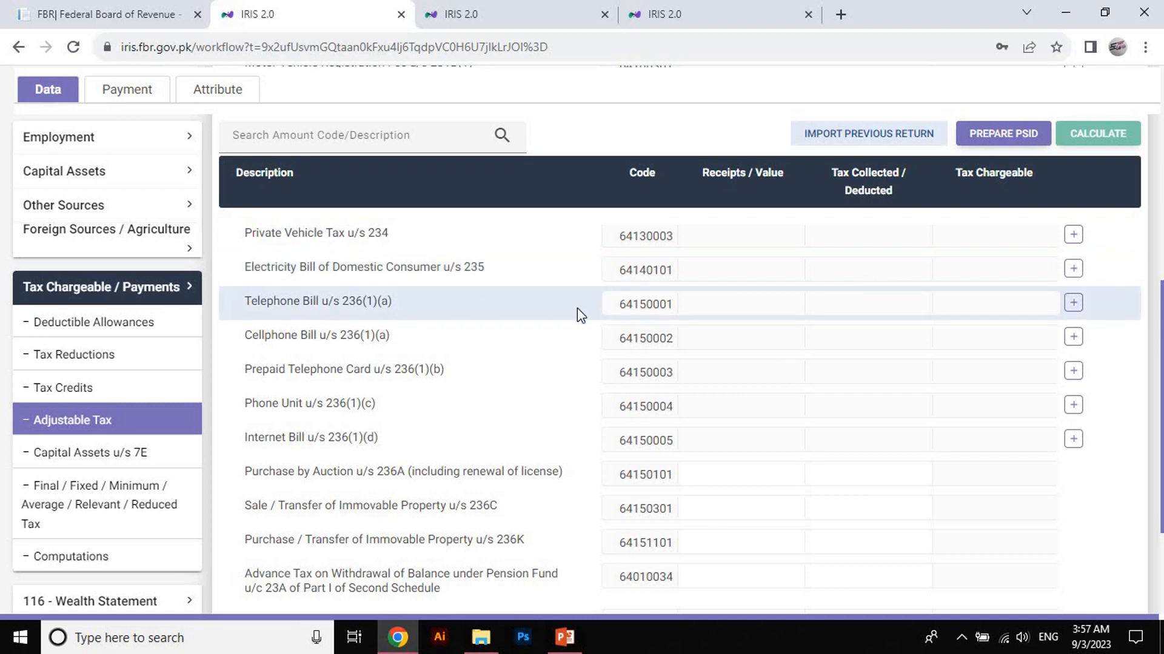
- Examine the Utility and Contents fields for adding a telephone bill u/s 236(1)(a), leaving both unfilled
click(1072, 302)
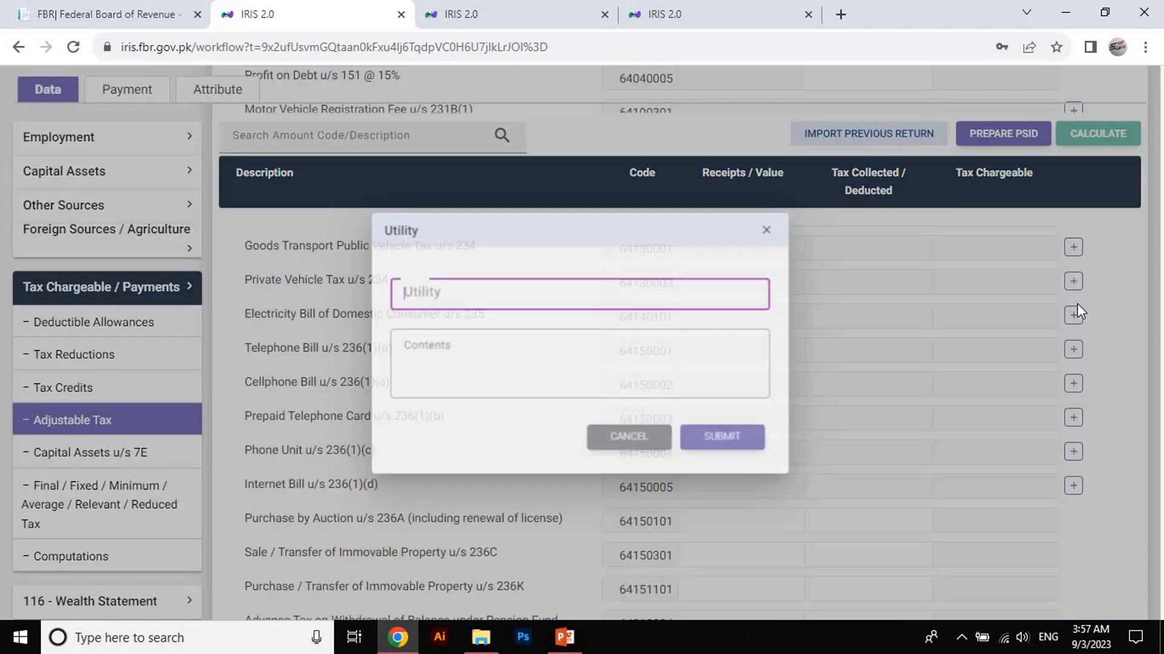
click(592, 337)
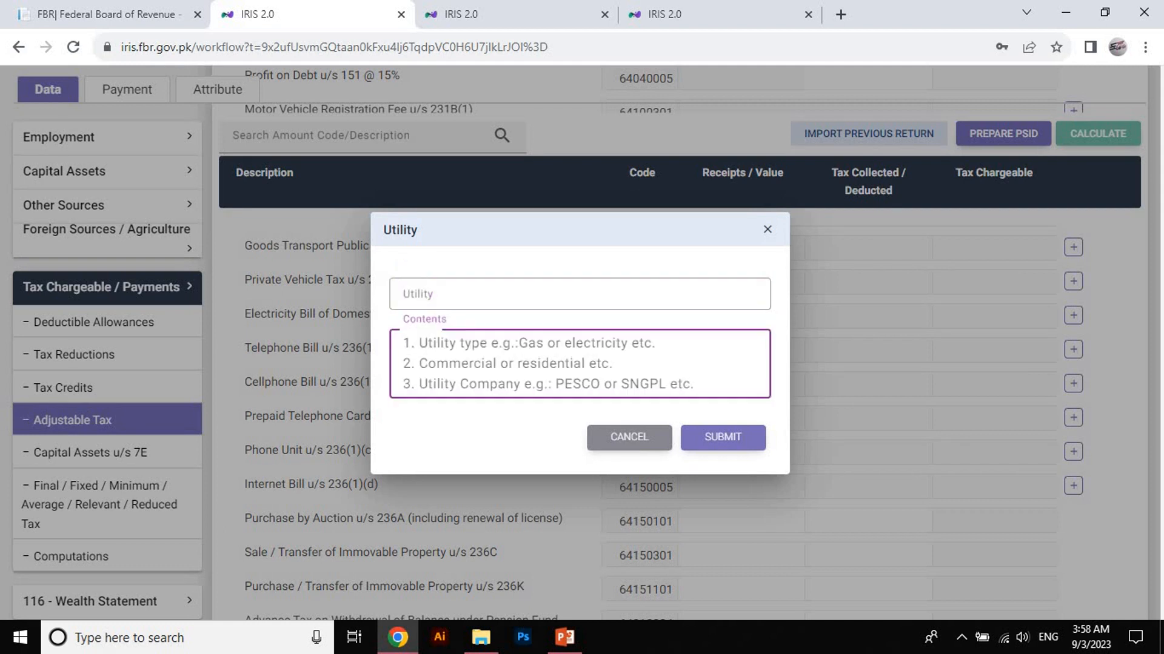
click(718, 440)
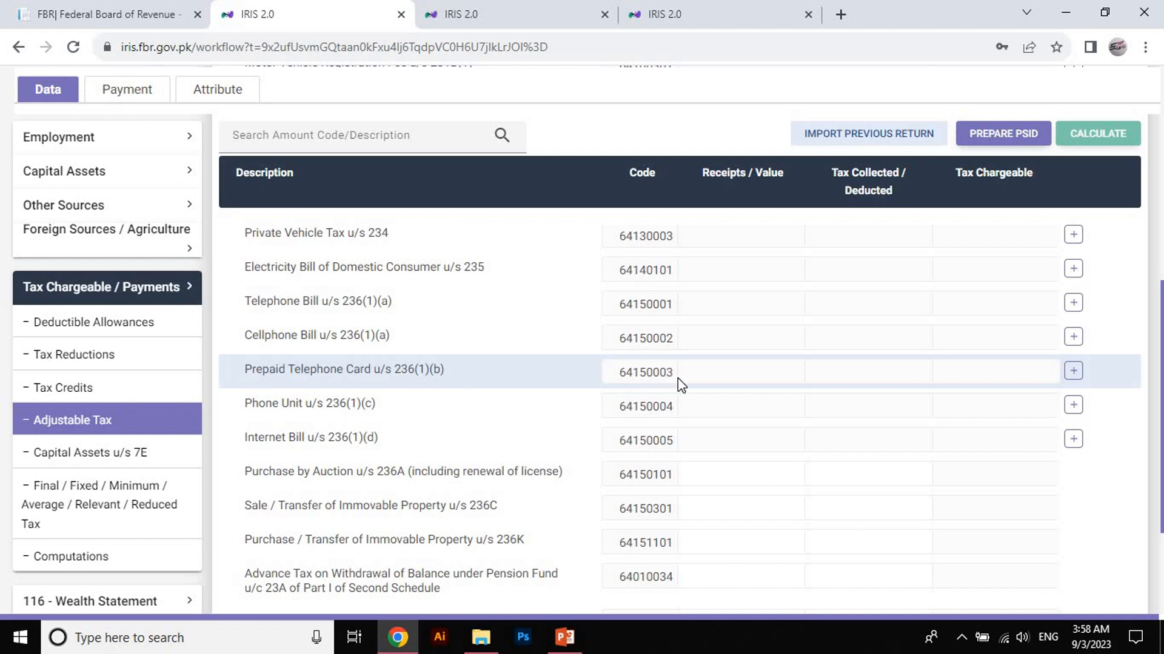
- Add a Prepaid Telephone Card u/s 236(1)(b) entry with the phone number as utility and Zong as contents
click(1074, 371)
text(030000)
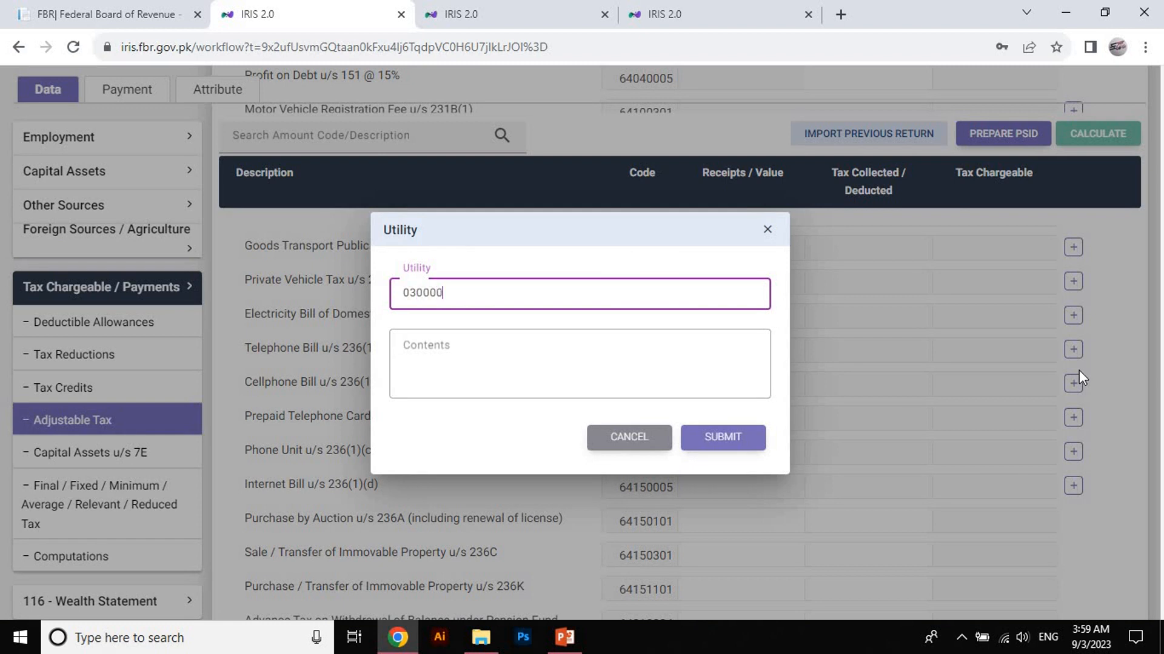
text(0000)
key(Tab)
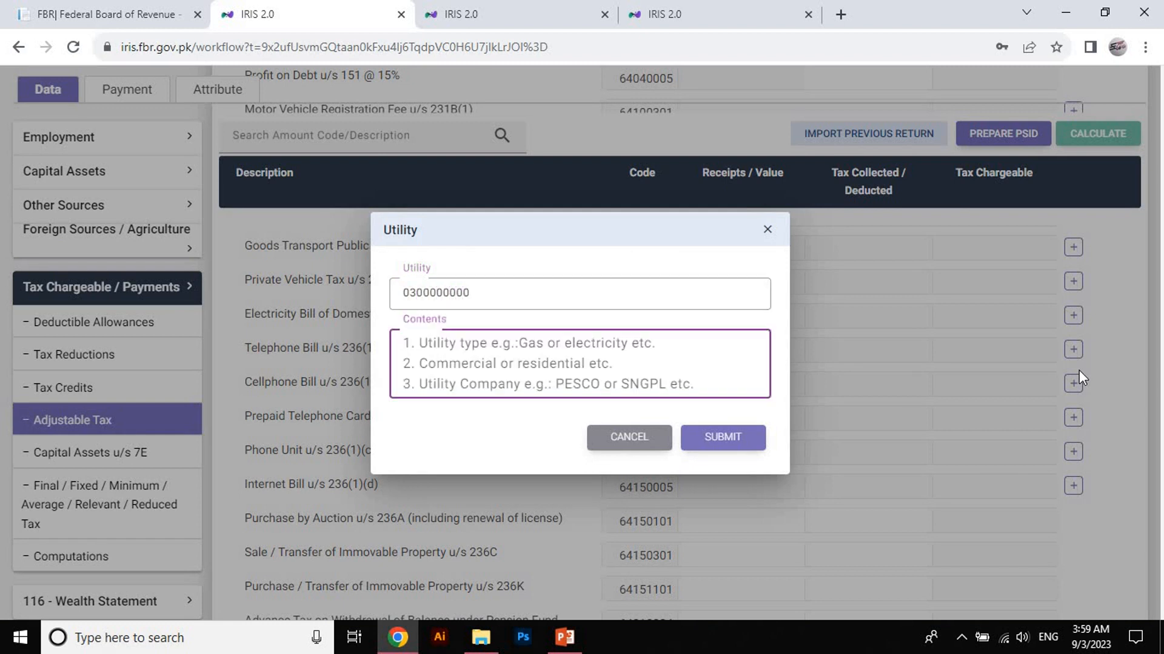
text(Zong)
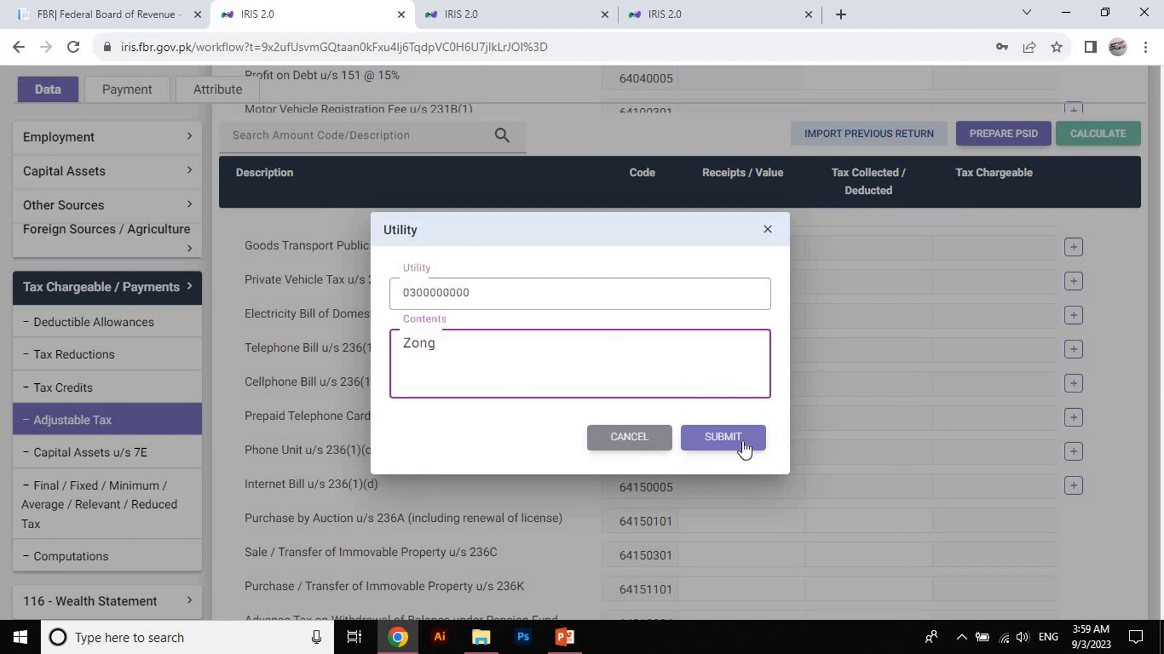
click(744, 449)
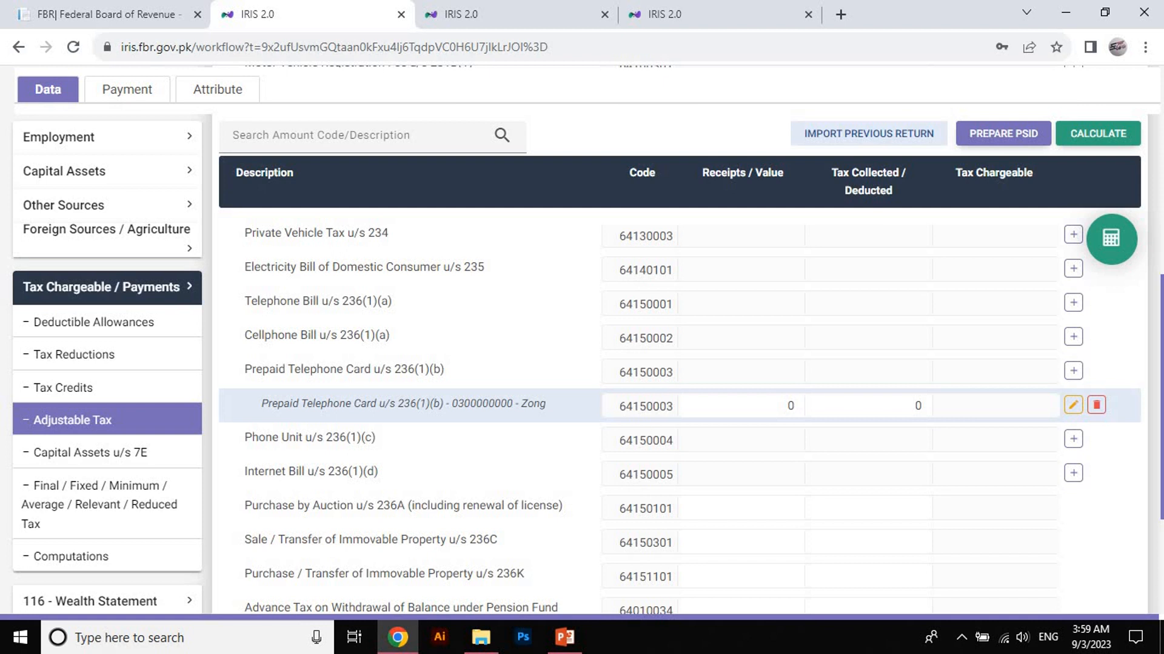
- For the Zong prepaid card entry, enter 2,191.04 as receipts and 273.96 as tax collected, and calculate
double_click(798, 404)
text(2,191.0)
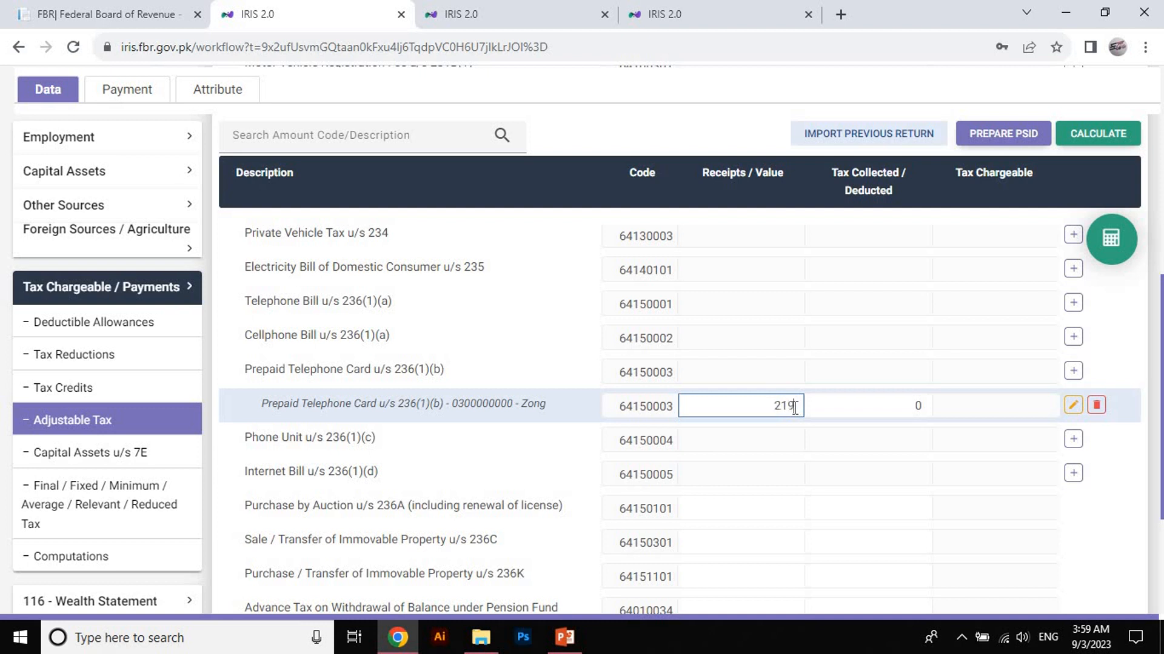
text(4)
key(Tab)
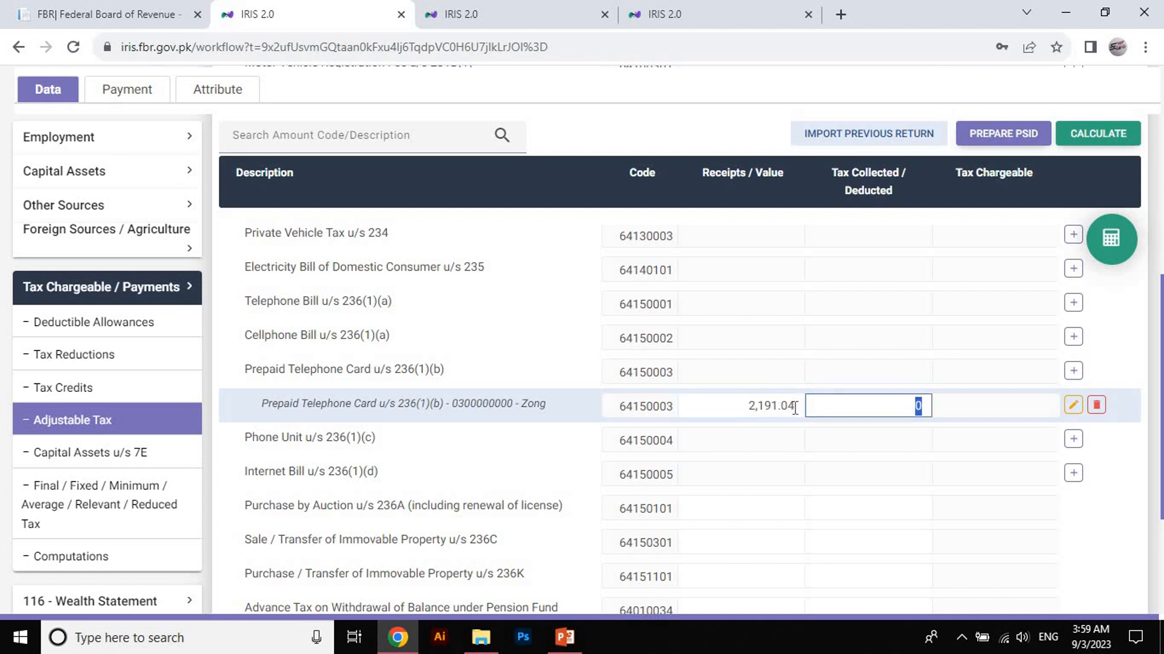
text(273.96)
click(1090, 132)
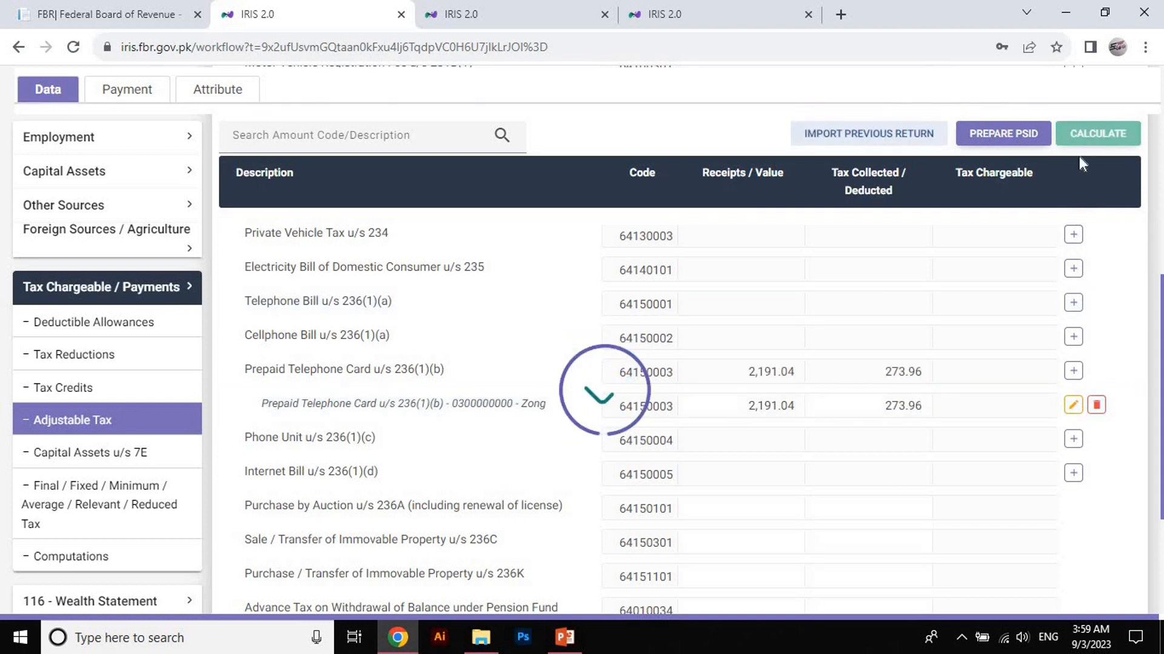
- Add a second Prepaid Telephone Card u/s 236(1)(b) entry with the phone number as utility and Telenor as contents
click(1073, 371)
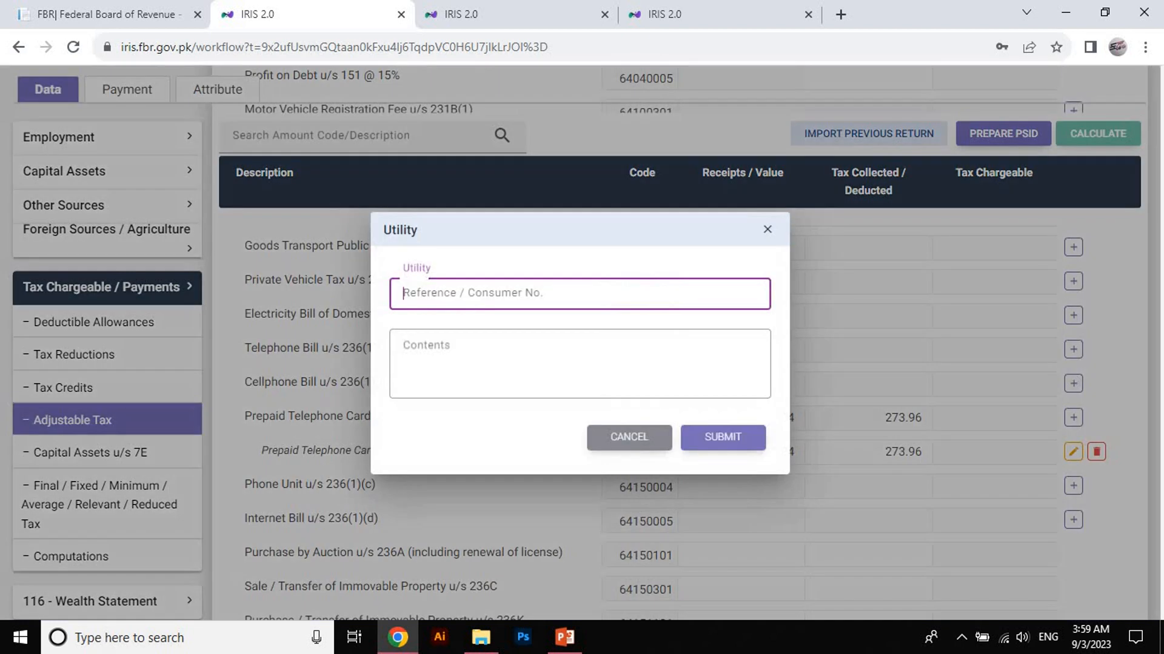
text(300000000000)
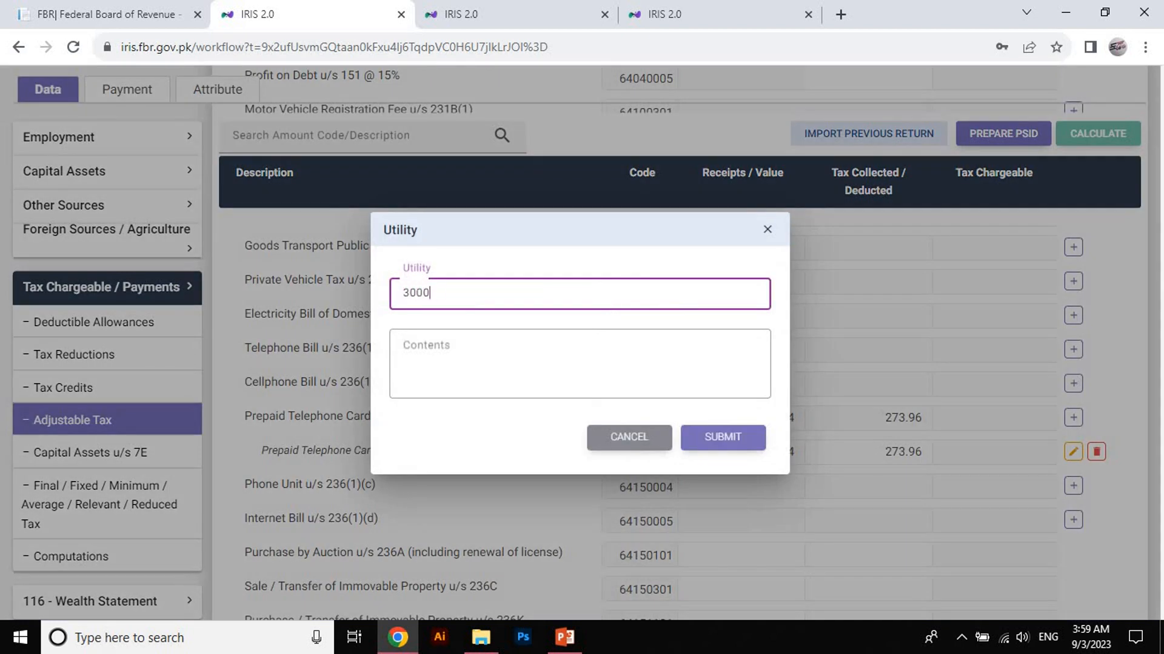
key(Tab)
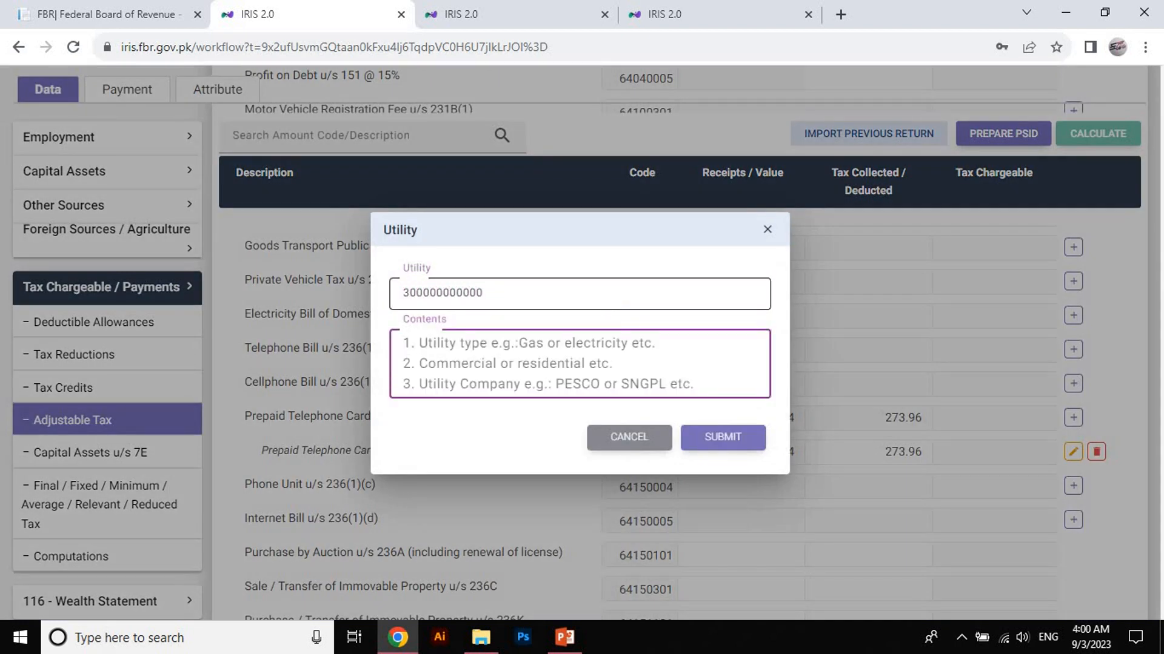
text(Telenor)
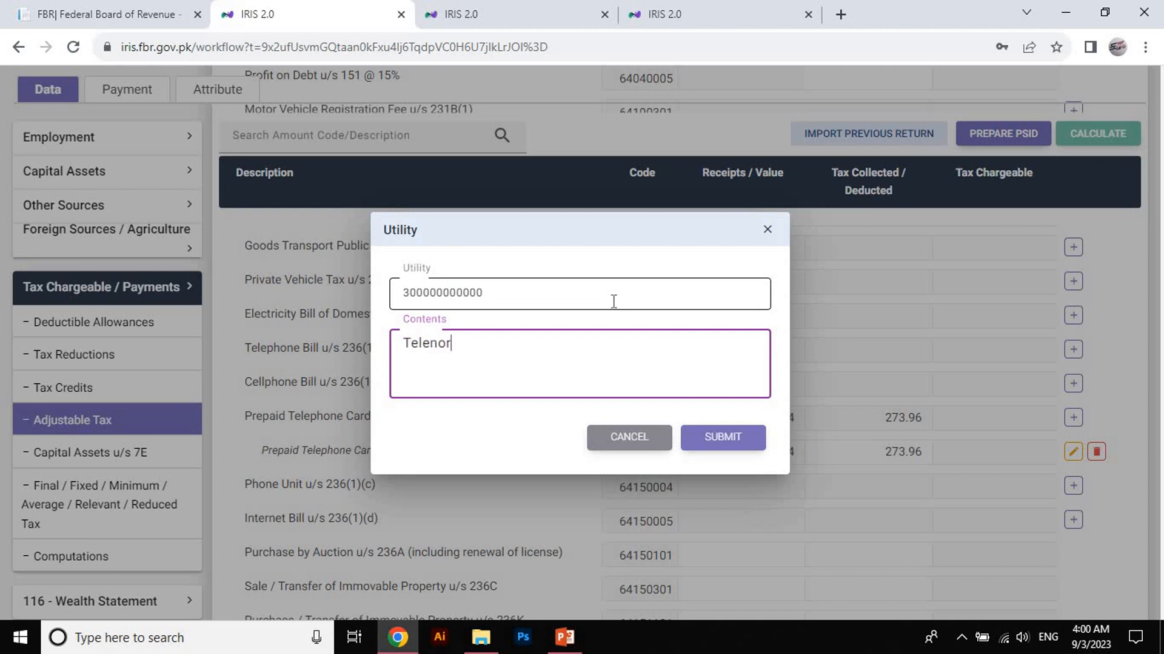
click(722, 437)
- For the Telenor prepaid card entry, enter 7,548 as receipts and 932 as tax collected, and calculate
click(792, 406)
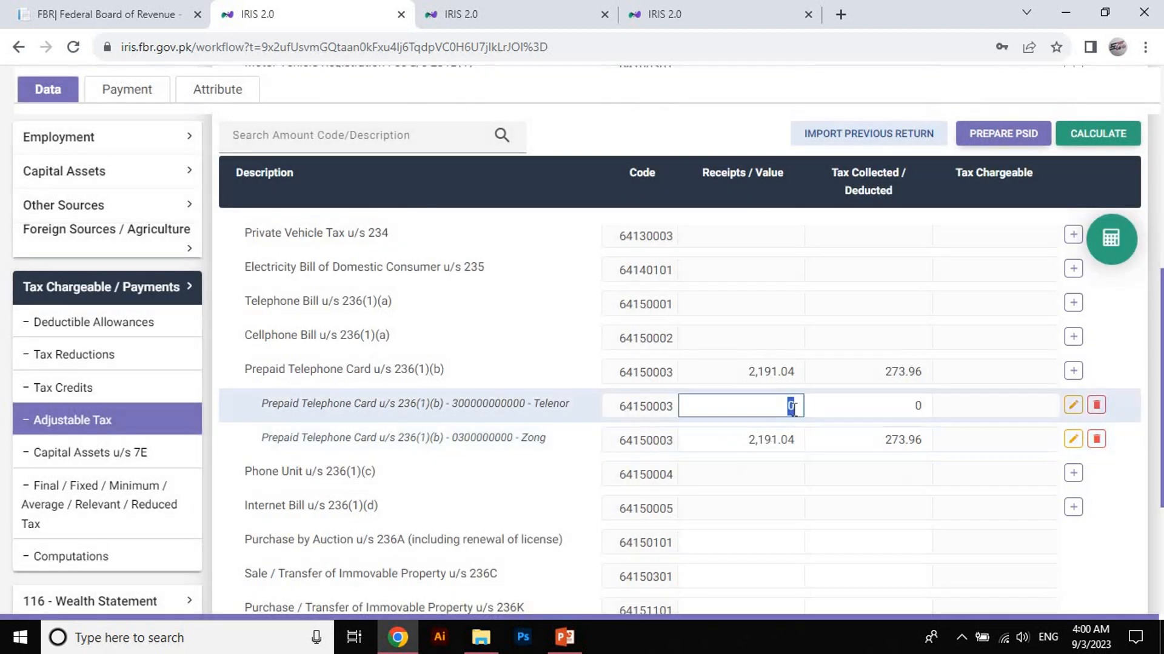
key(BackSpace)
text(7548)
click(915, 405)
key(BackSpace)
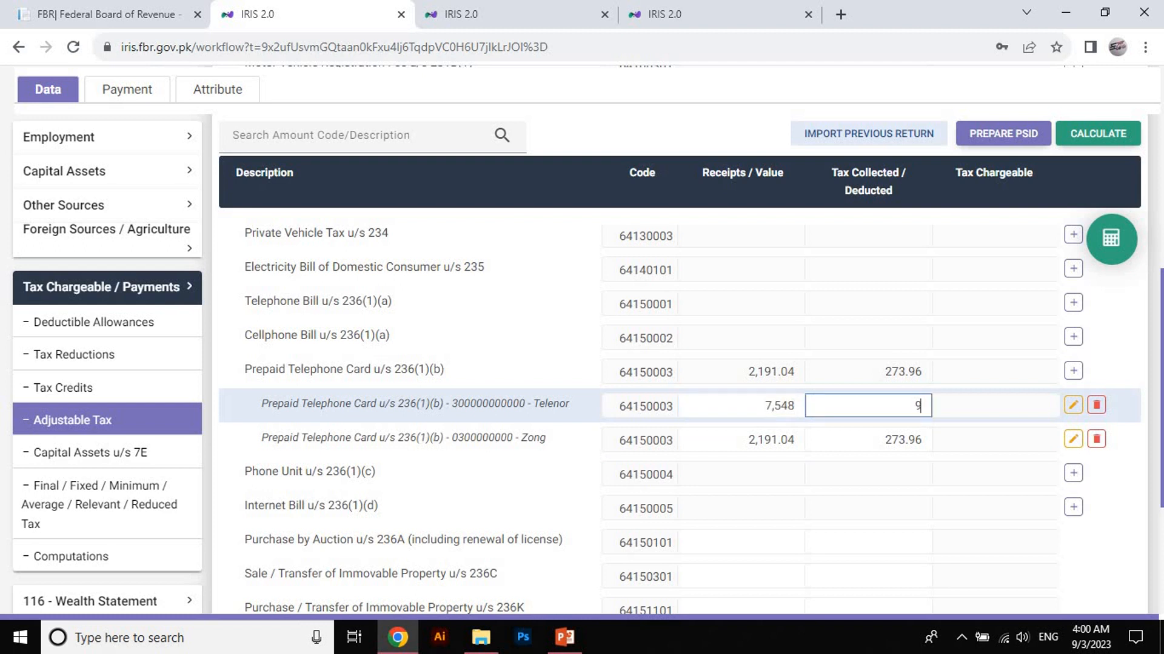
text(932)
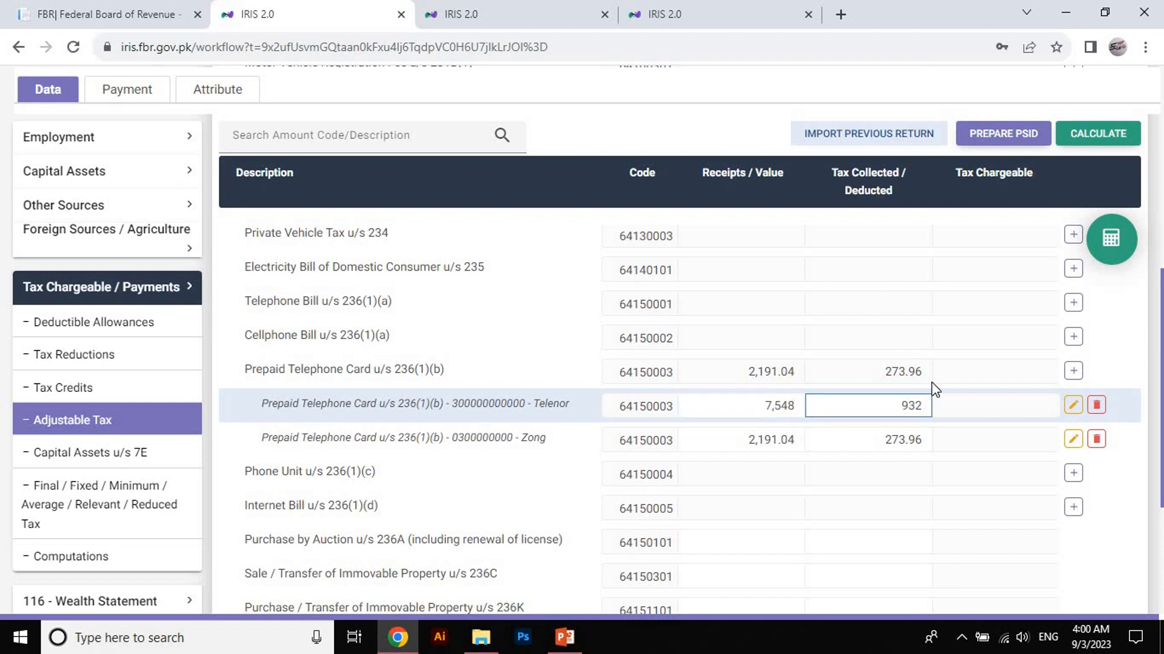
click(1106, 128)
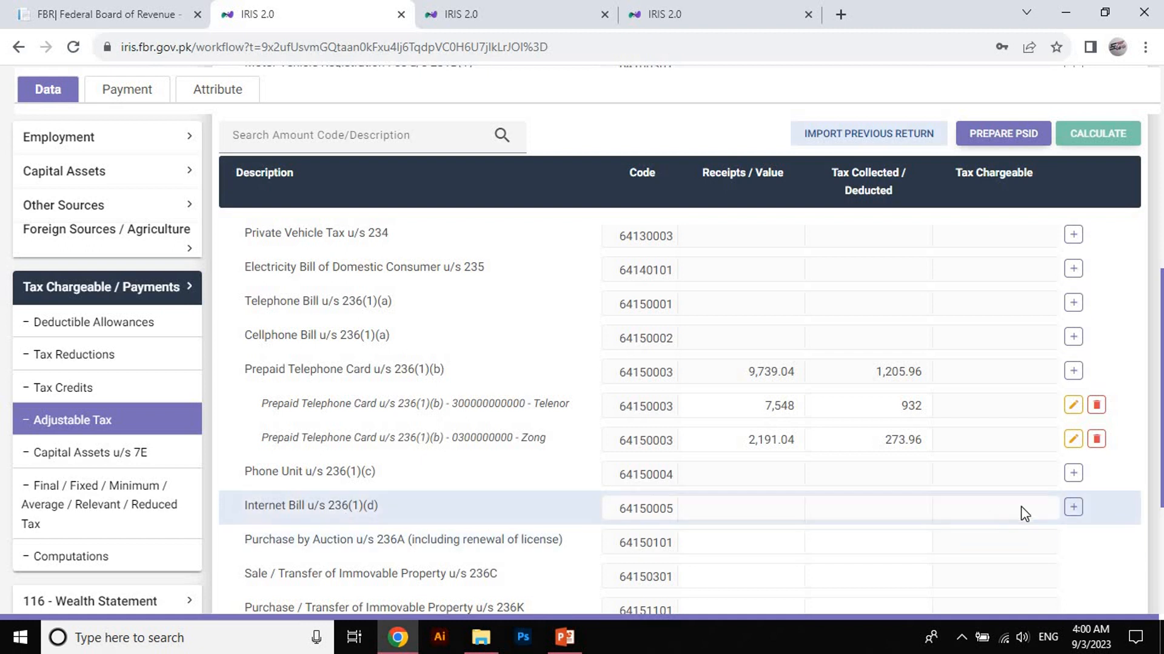
- Add an Internet Bill u/s 236(1)(d) entry with the consumer number as utility and PTCL as contents
click(1073, 508)
text(0333333333)
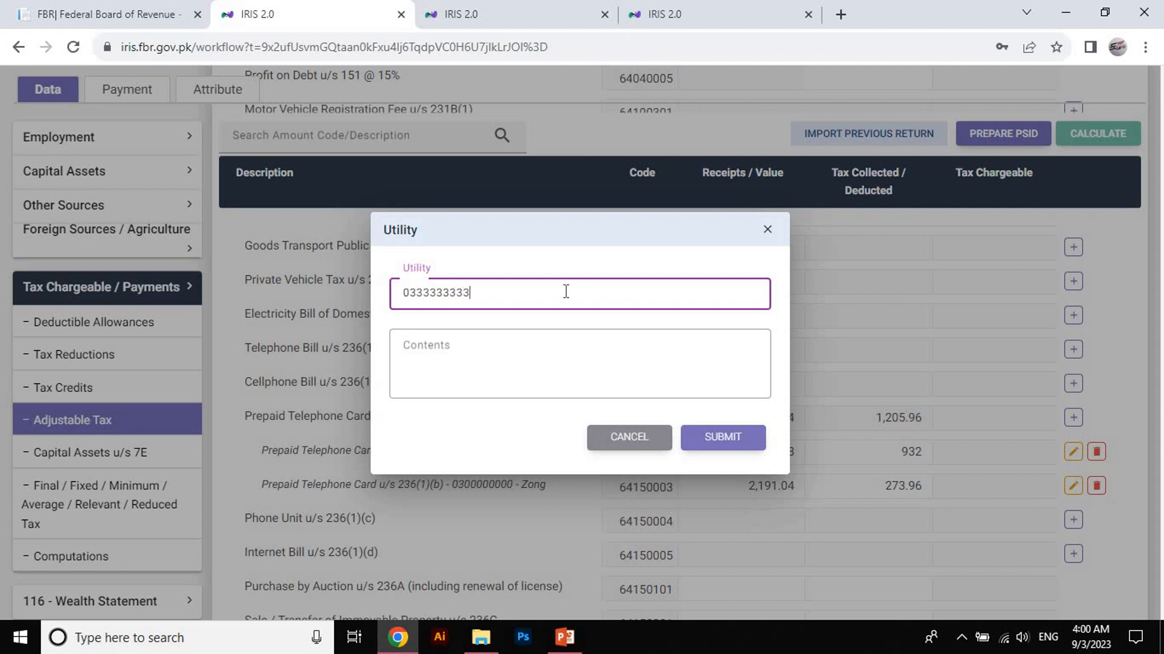
key(Tab)
text(PTCL)
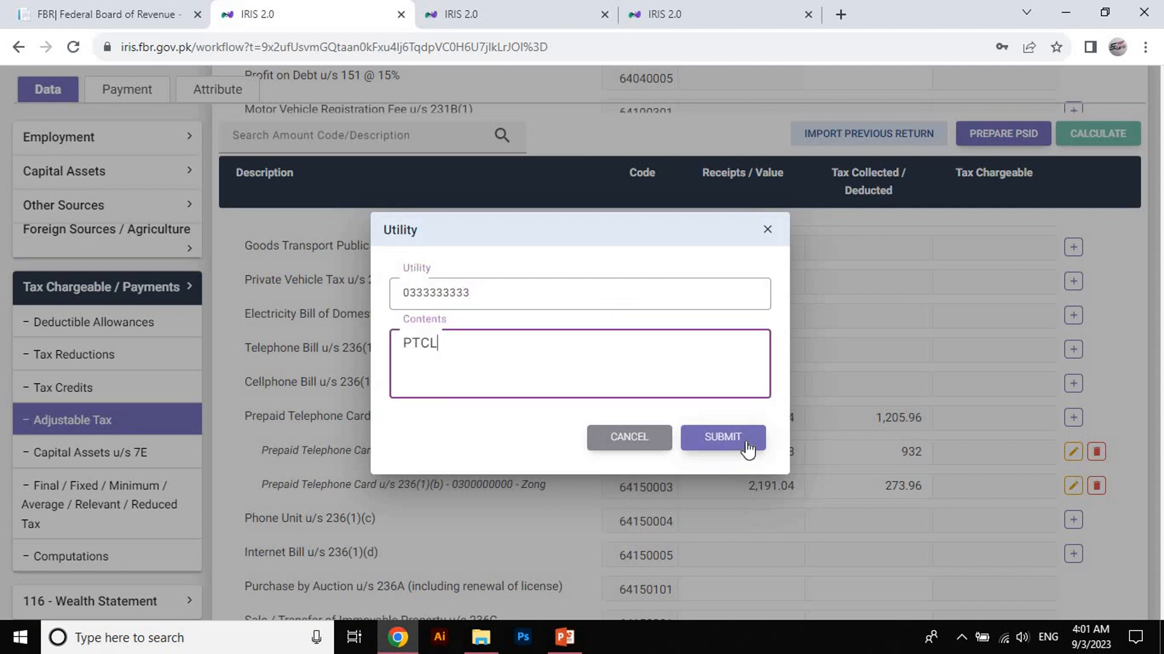
click(723, 438)
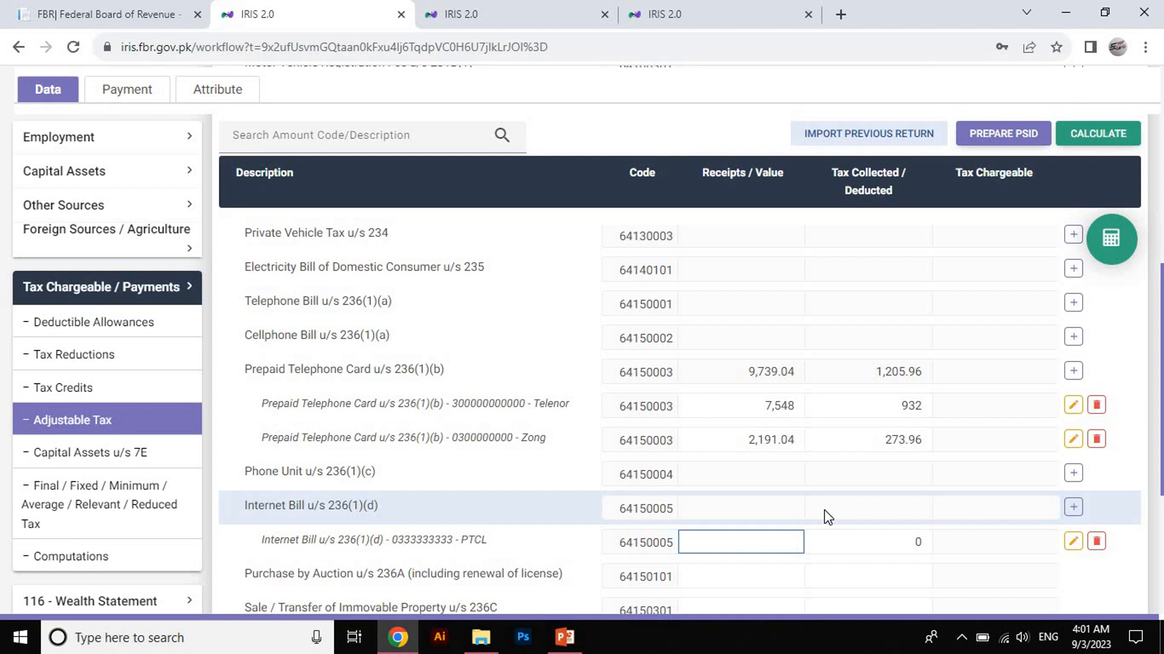
- For the PTCL internet bill entry, enter 24,000 as receipts and 3,752 as tax collected, and calculate
text(240000)
key(Tab)
text(3752)
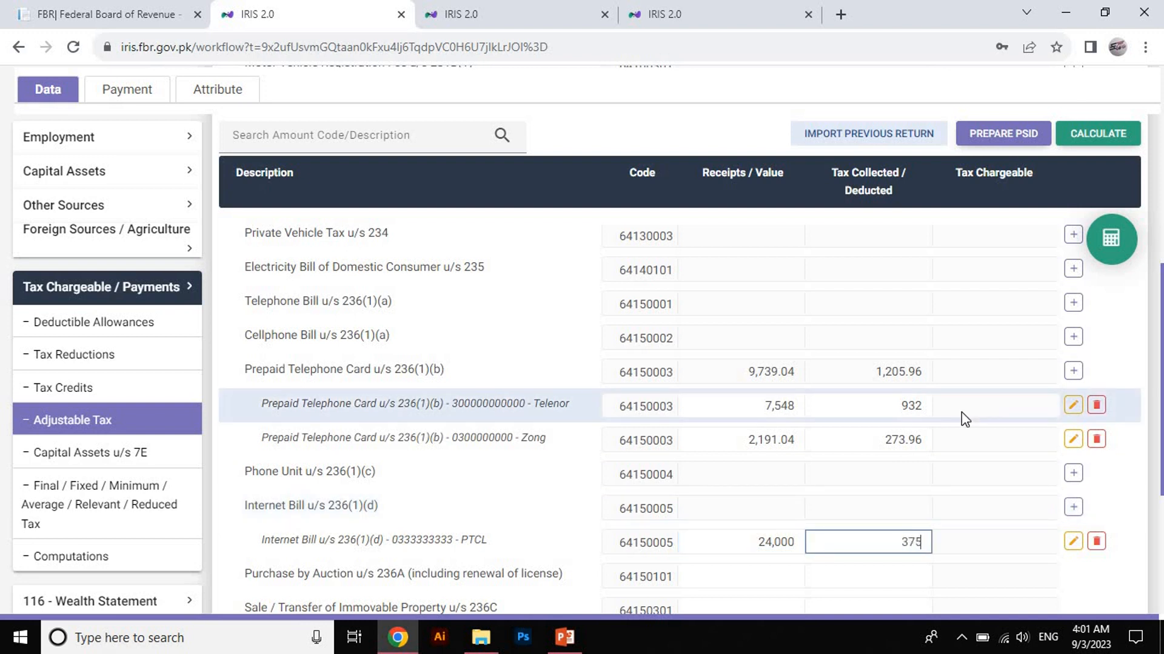
click(1117, 137)
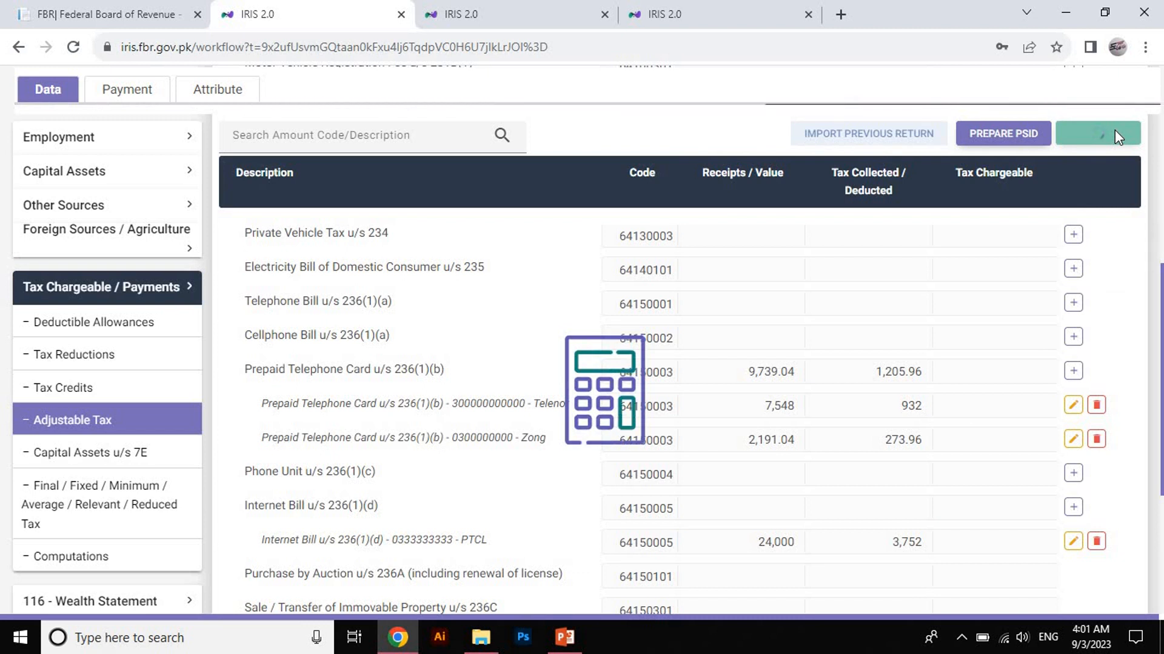
- Under Final / Fixed Tax, add a Profit on debt u/s 7B (not exceeding 5 million) entry with the bank account number and MCB as contents
scroll(134, 416, down, 5)
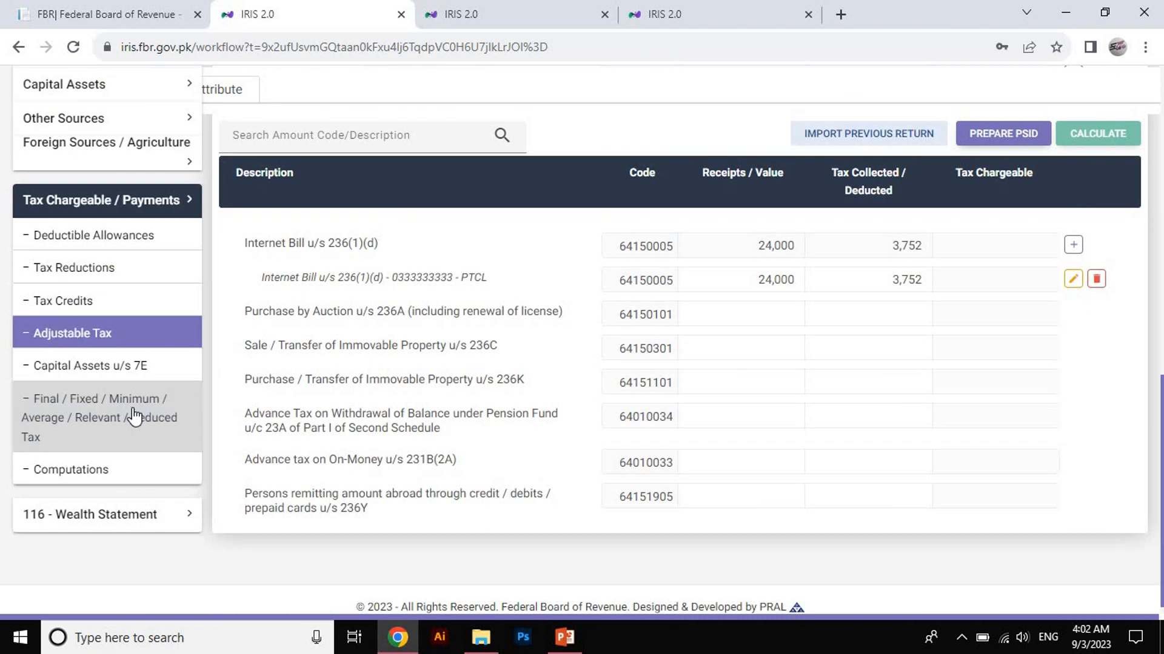
click(134, 417)
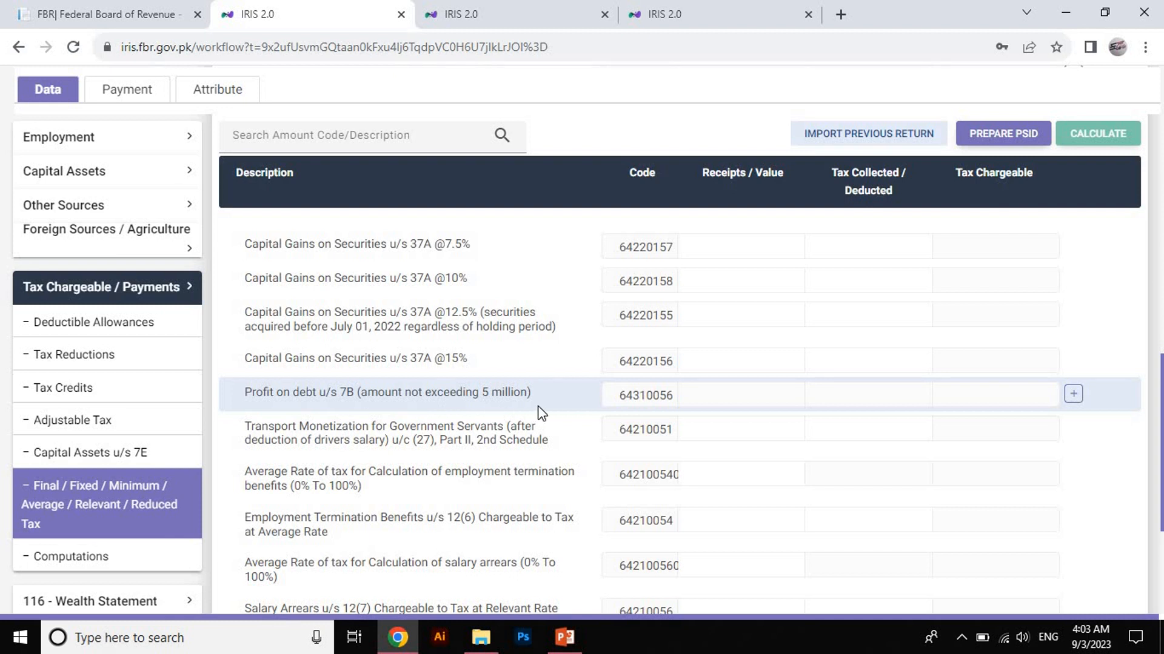
click(1073, 394)
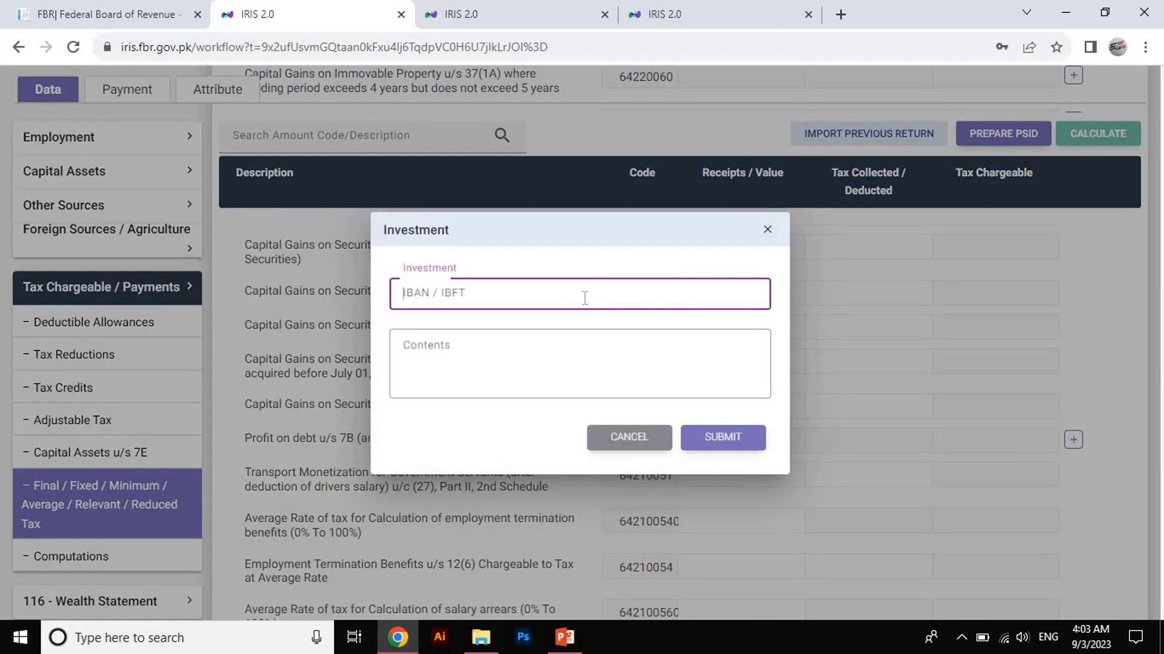
text(0342000000000)
key(Tab)
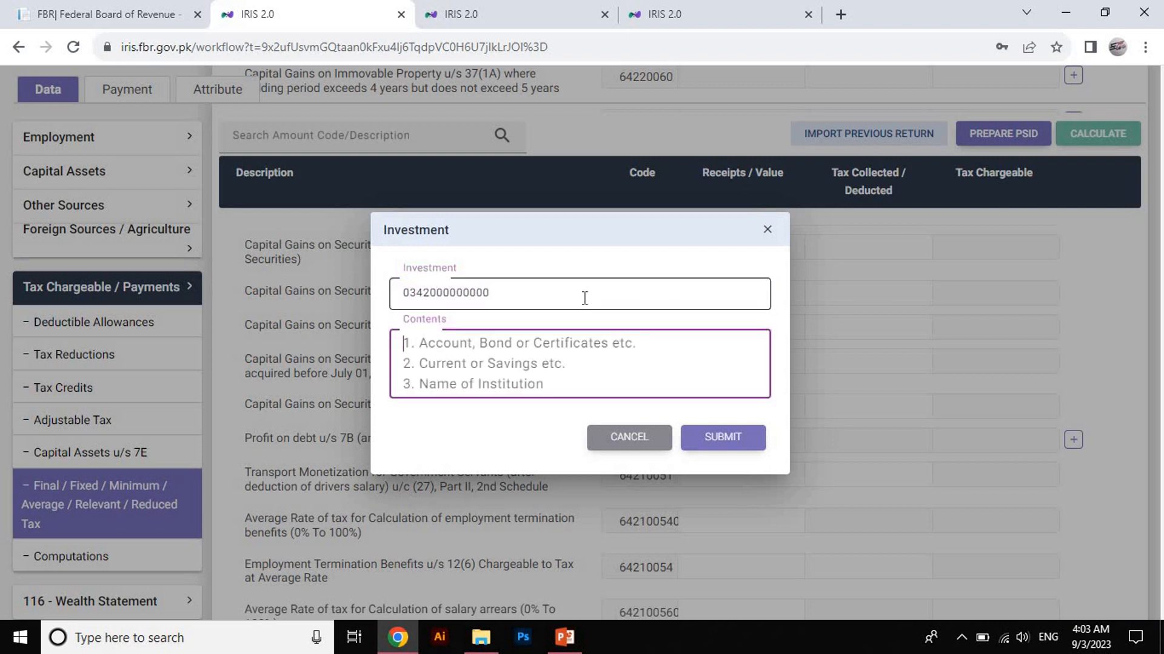
text(MCB)
click(680, 436)
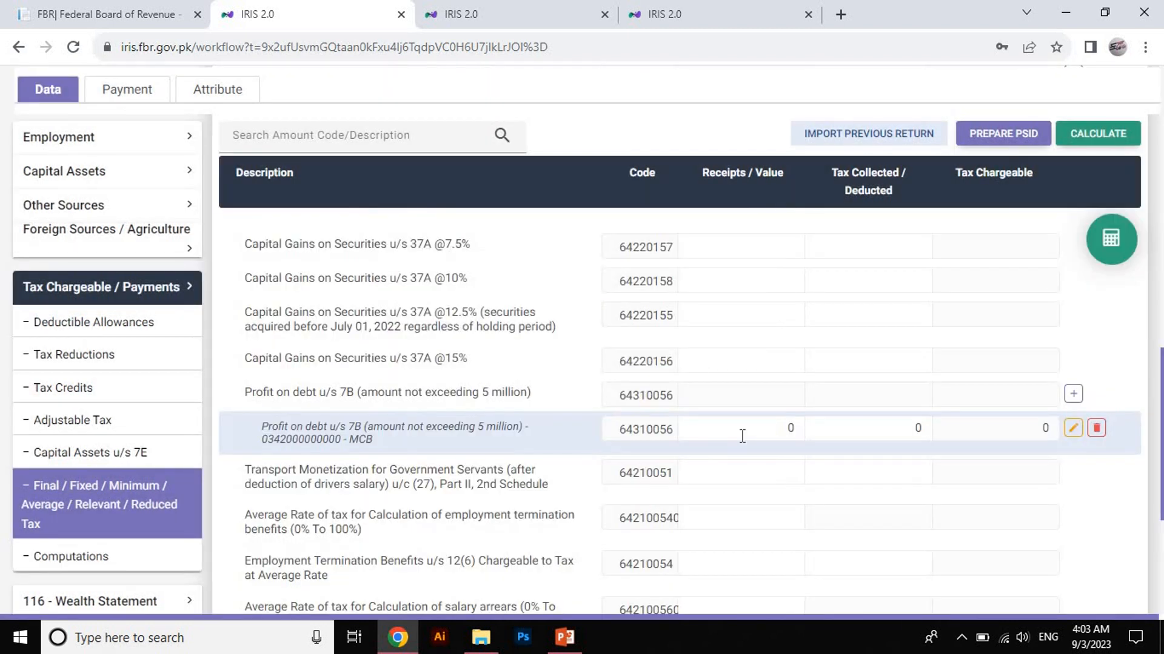
- For the MCB profit on debt entry, enter 145,000 as receipts and 21,750 as tax deducted, and calculate
click(742, 436)
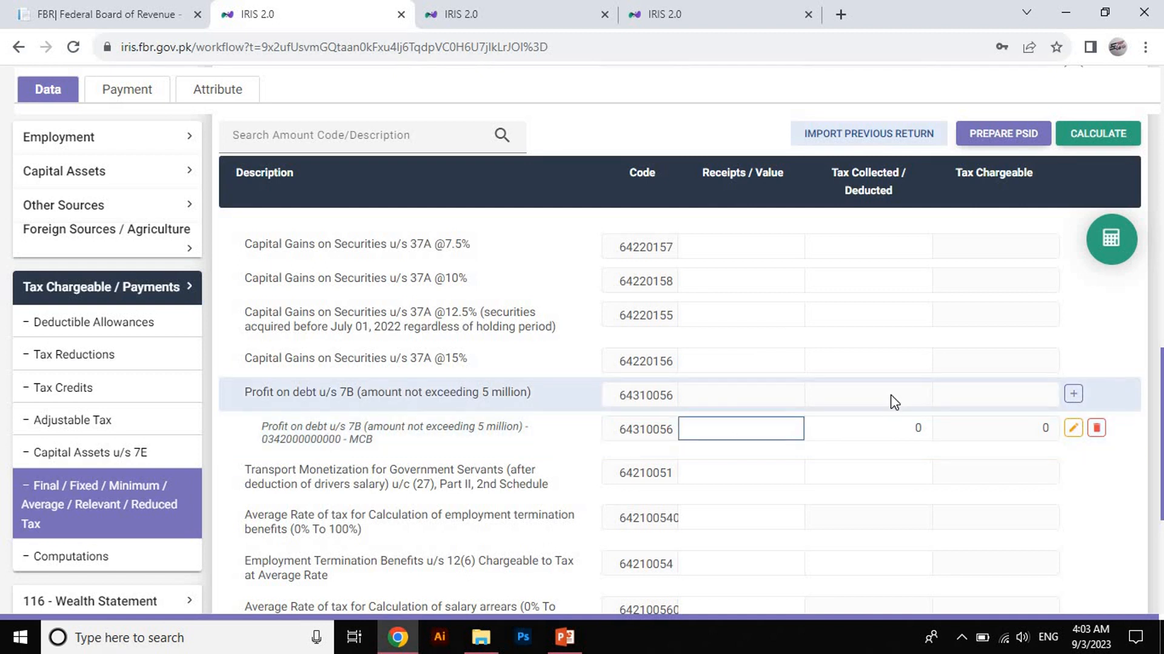
text(1450000)
key(Tab)
text(21750)
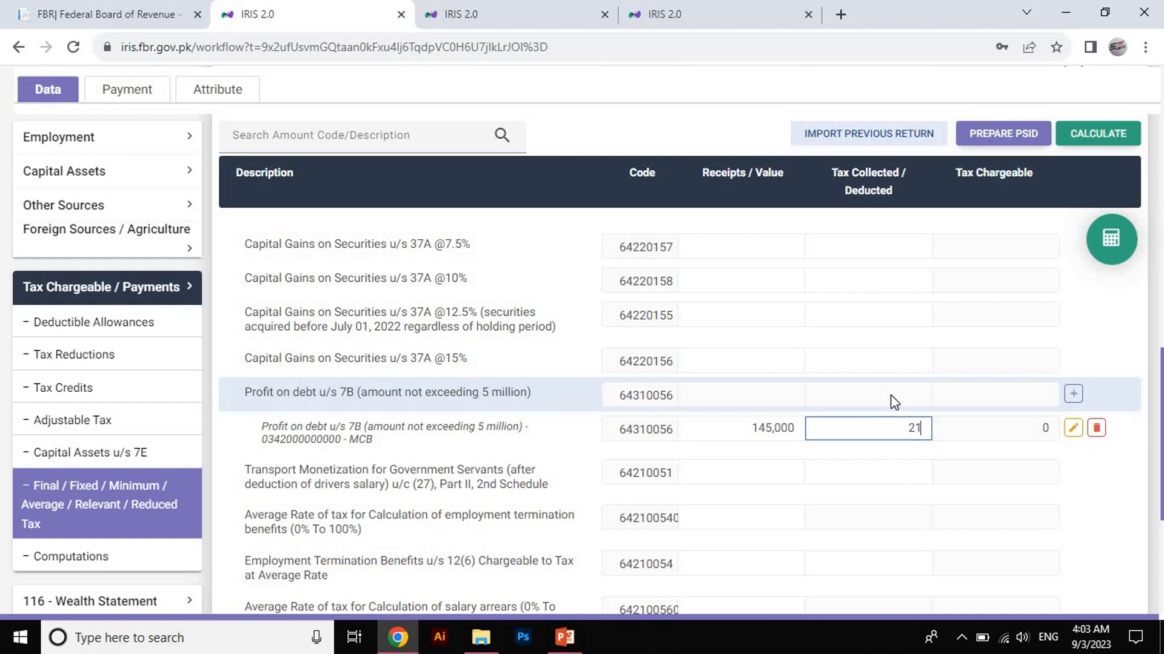
click(1119, 136)
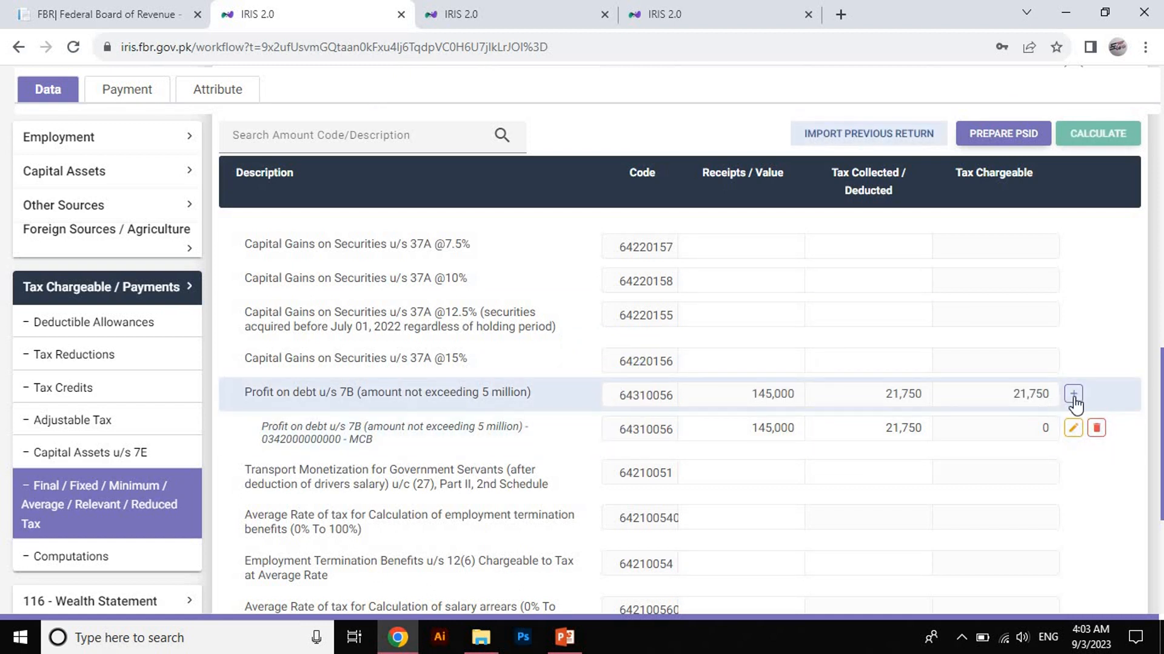
- Review the return's Computations from income and tax chargeable through withholding, admitted and refundable income tax
click(113, 555)
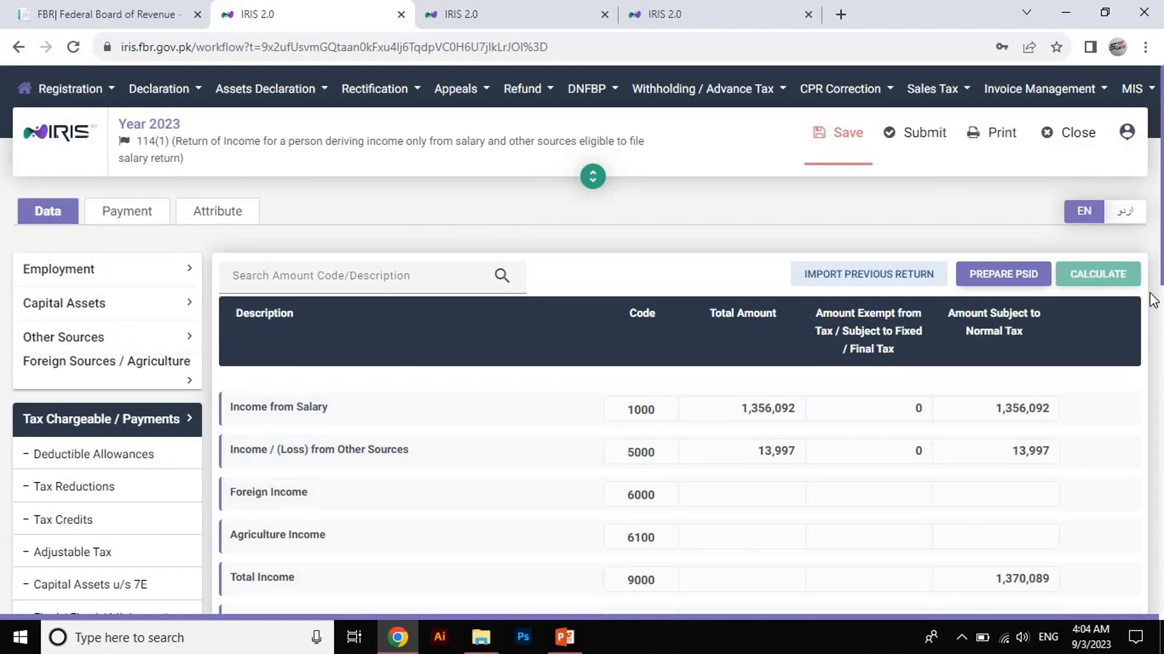
scroll(1149, 293, down, 5)
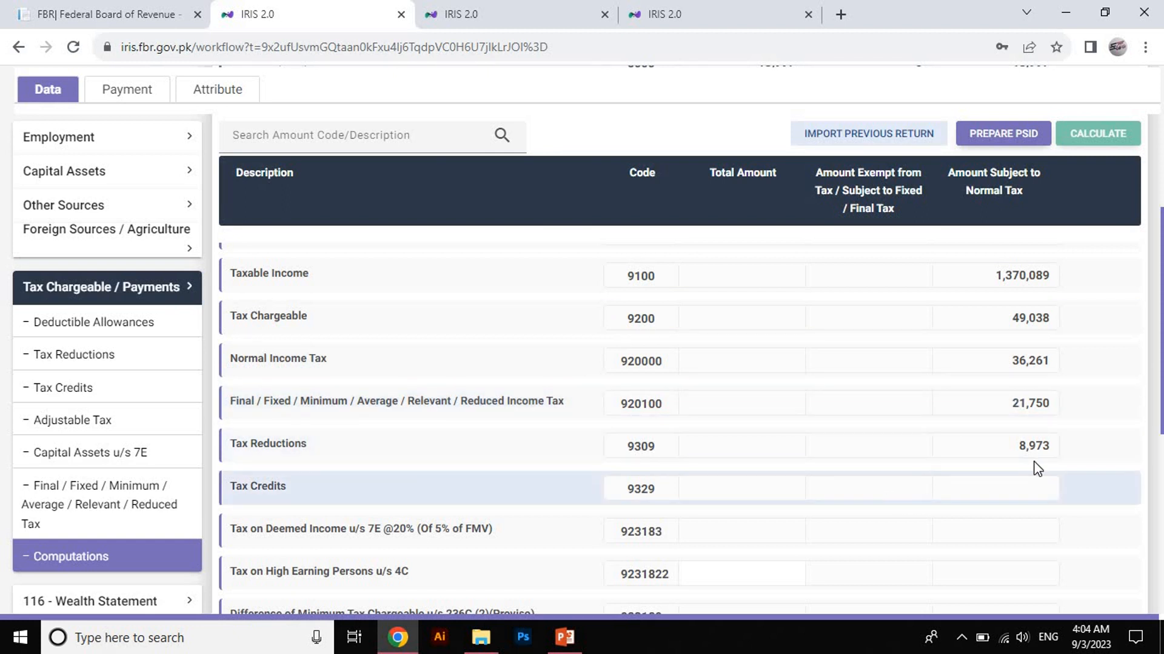
scroll(1036, 546, down, 4)
scroll(877, 339, down, 2)
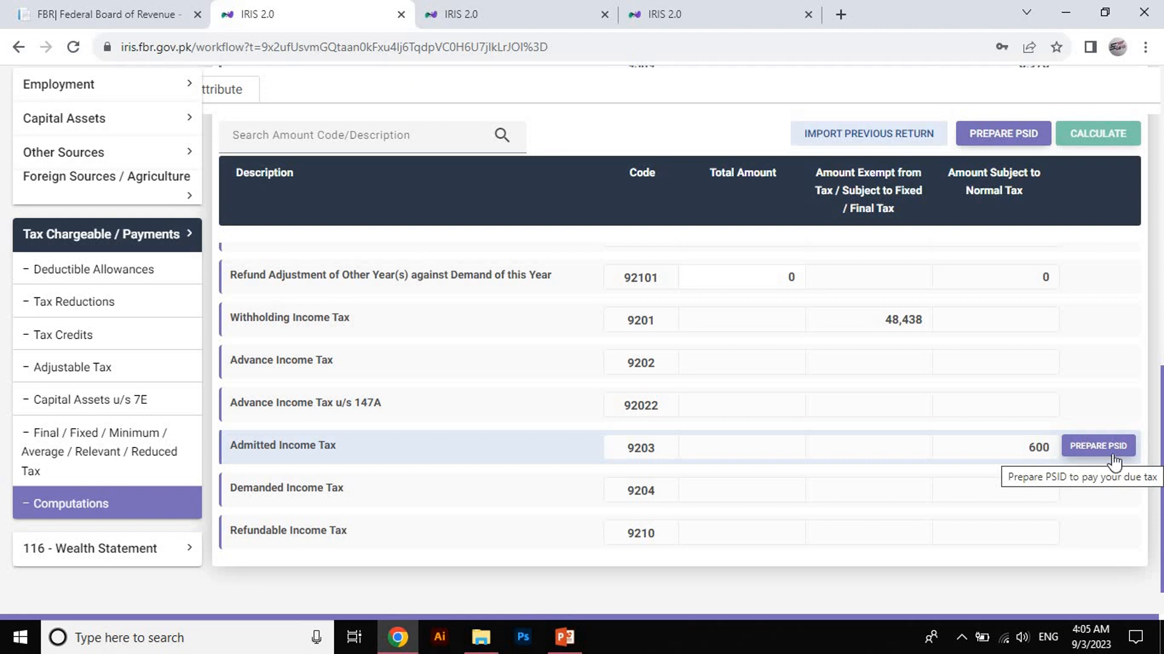
scroll(1114, 461, down, 1)
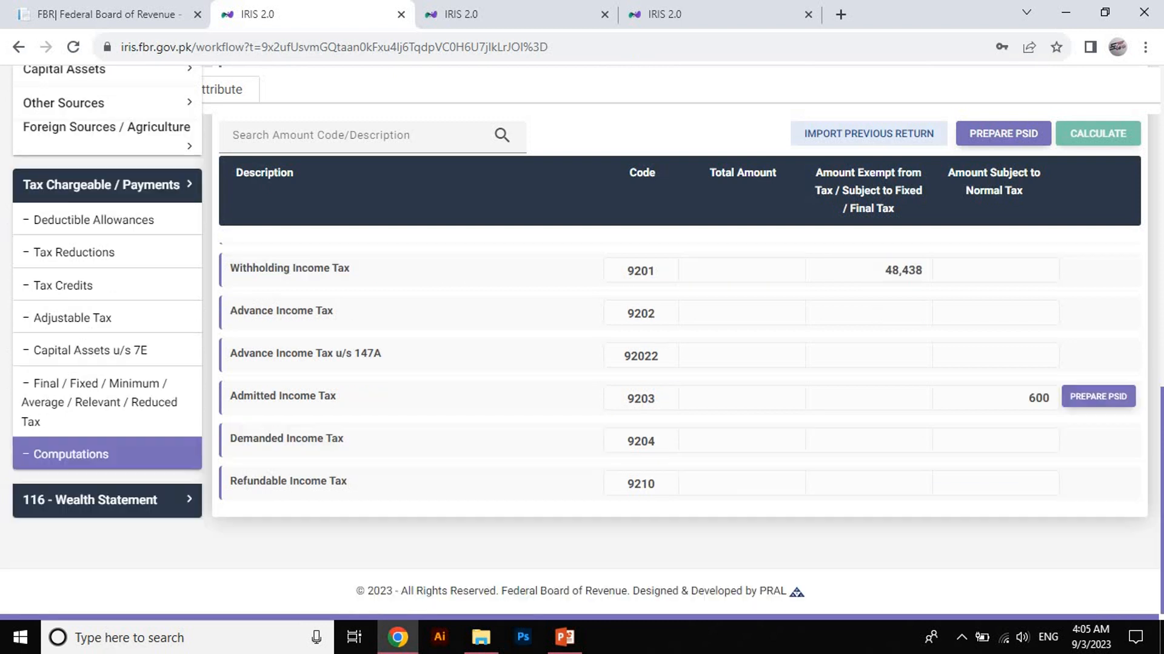
- Review the Wealth Statement's Personal Expenses, Personal Assets / Liabilities and Reconciliation of Net Assets sections
click(178, 506)
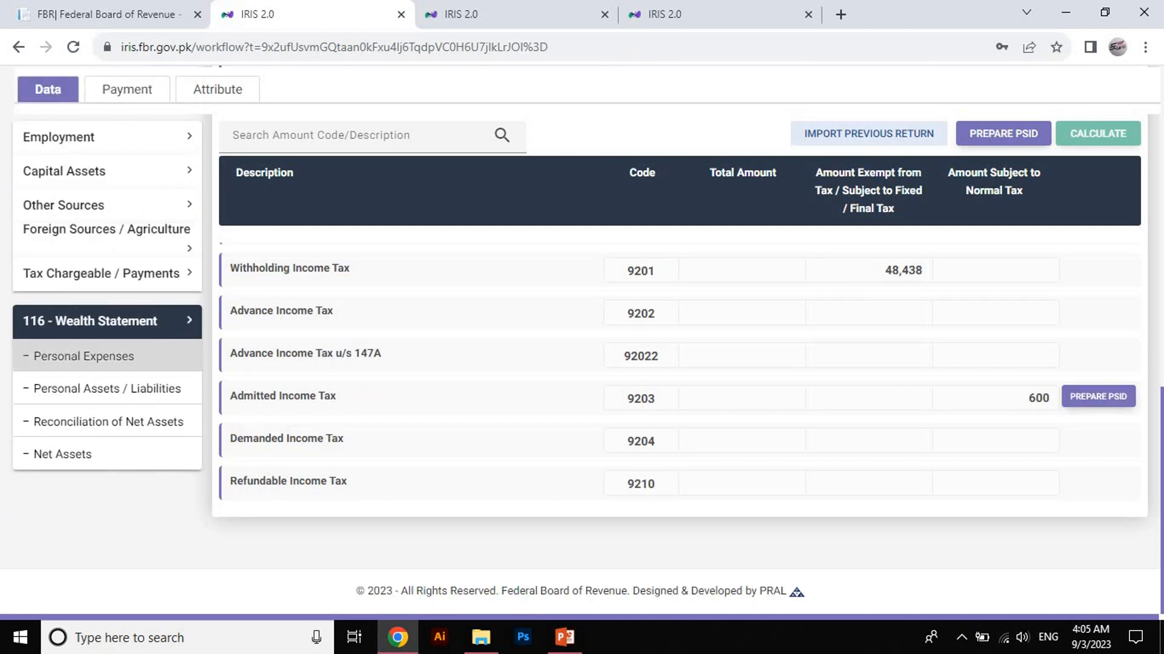
click(156, 364)
scroll(997, 295, down, 5)
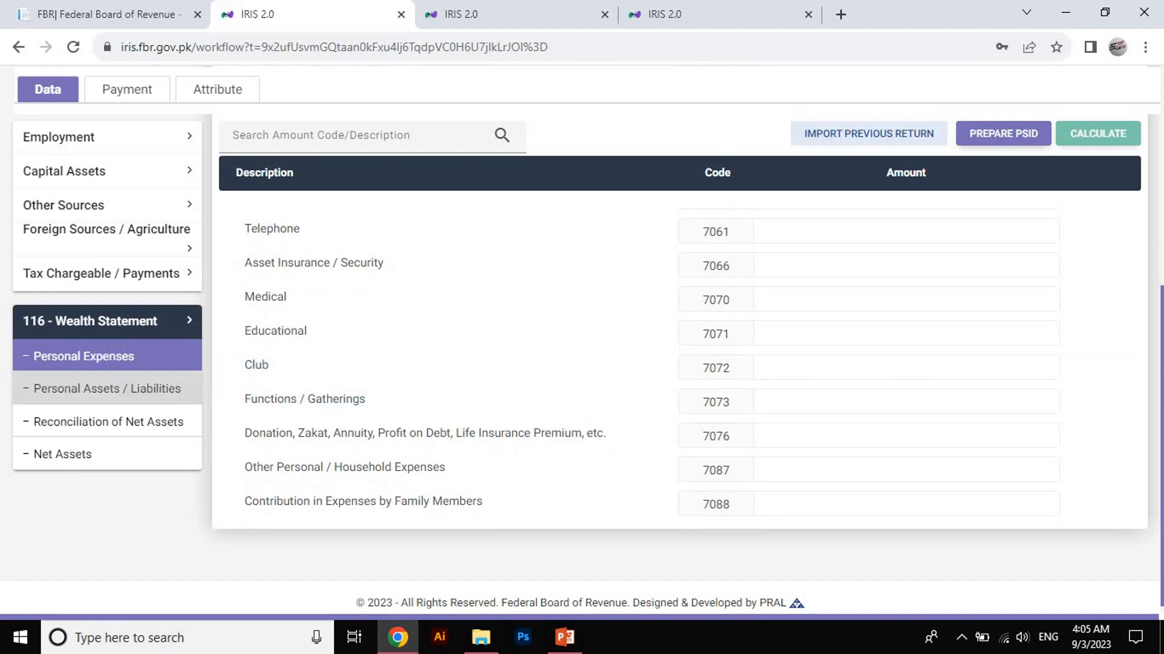
click(180, 395)
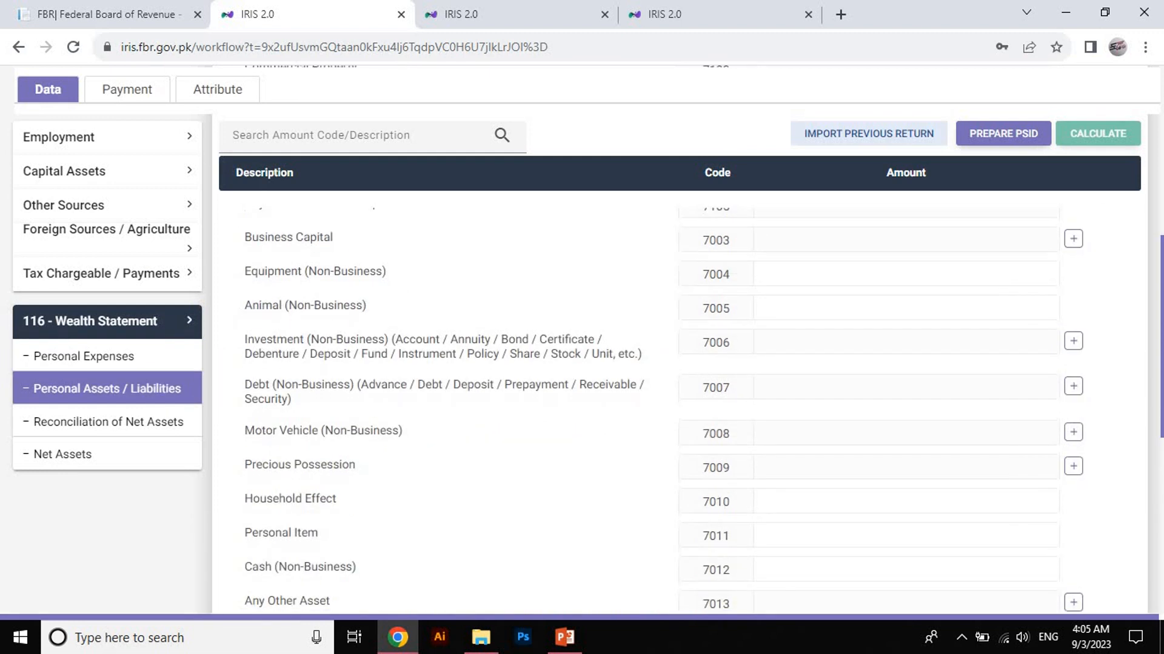
scroll(691, 399, down, 8)
scroll(978, 533, down, 3)
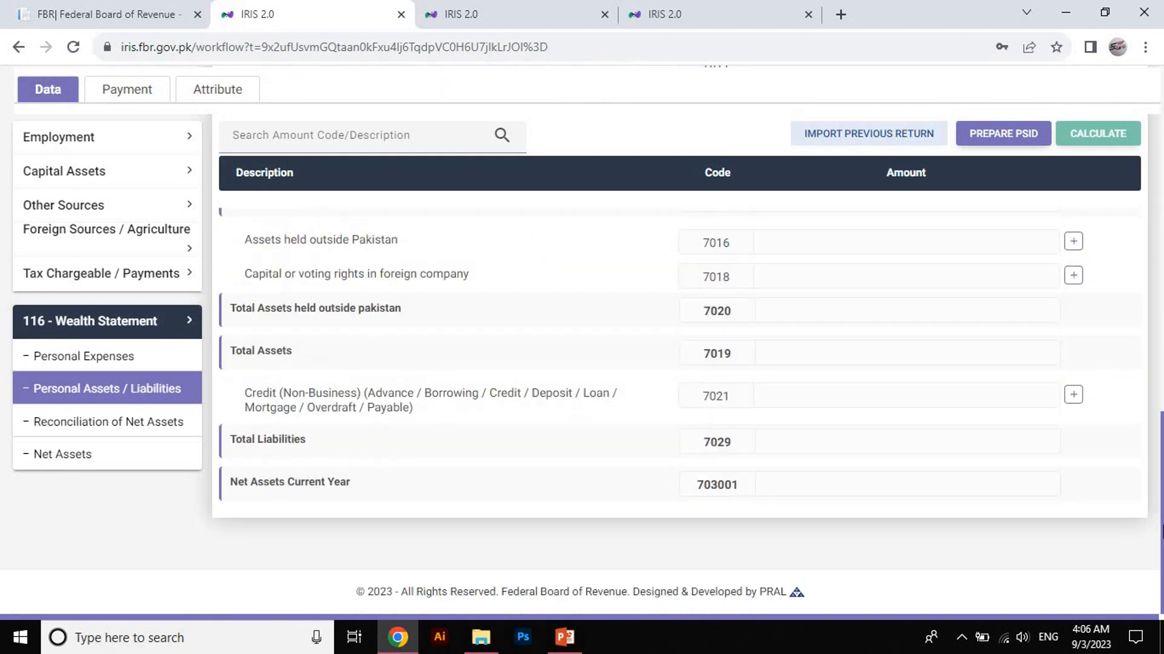
click(163, 432)
scroll(691, 363, down, 3)
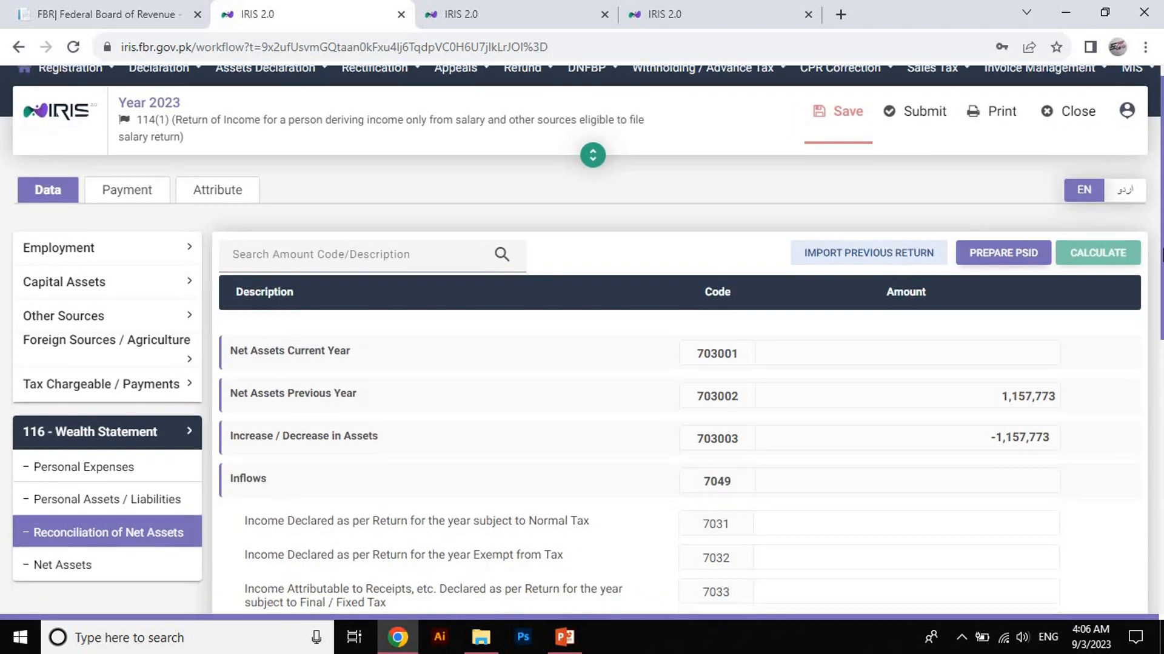
drag(1163, 279, 1162, 281)
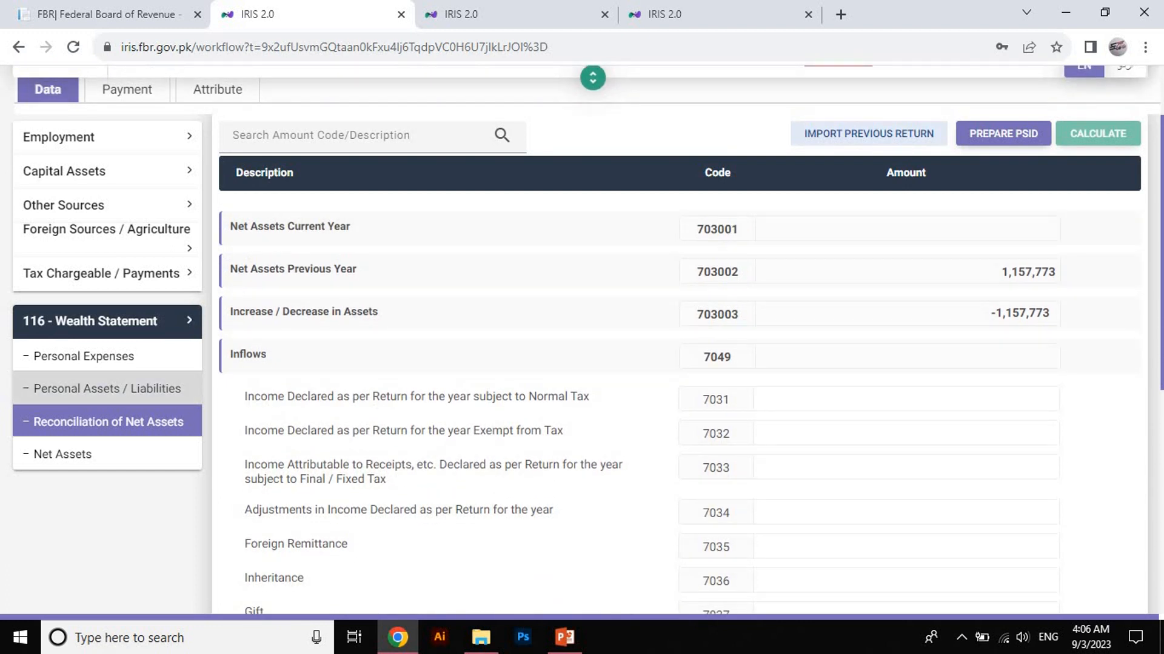
- Under Personal Assets / Liabilities, add an Investment (Non-Business) entry with the bank account number and MCB as contents
click(160, 400)
key(ctrl+plus)
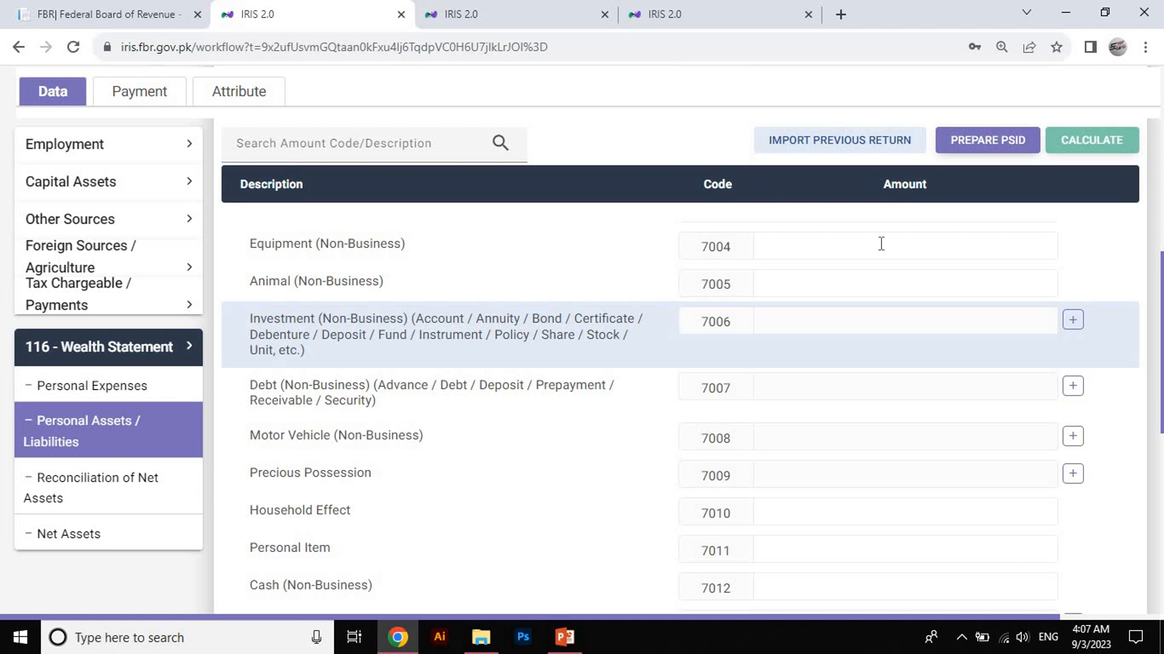
click(1070, 321)
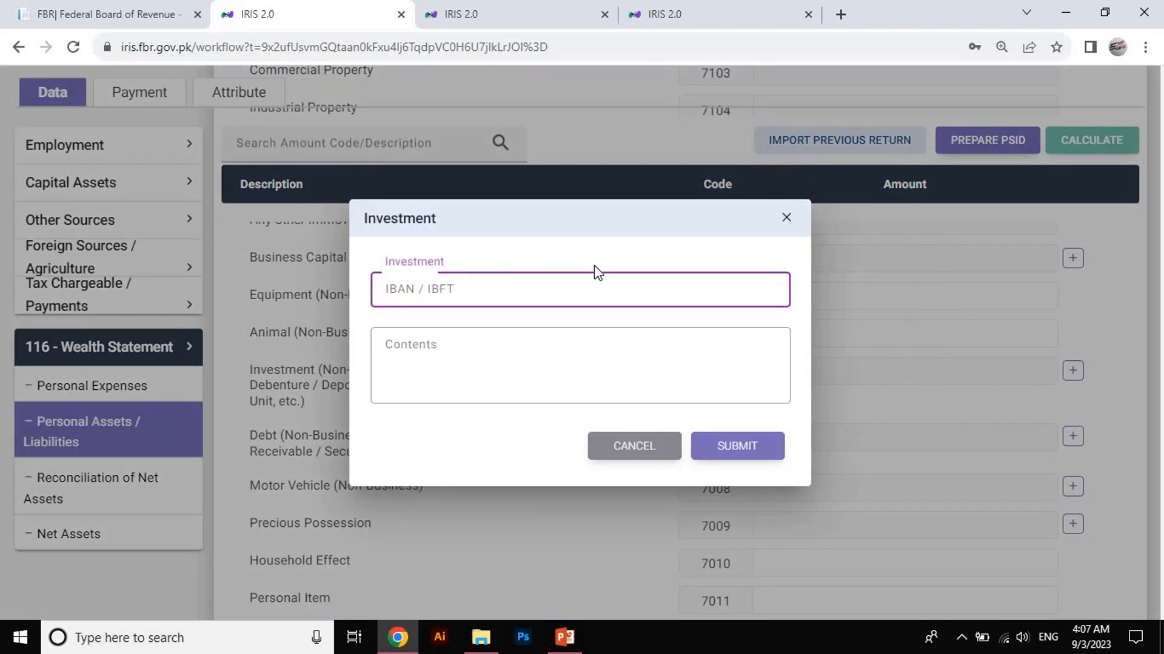
text(0000000000000000000000)
key(Tab)
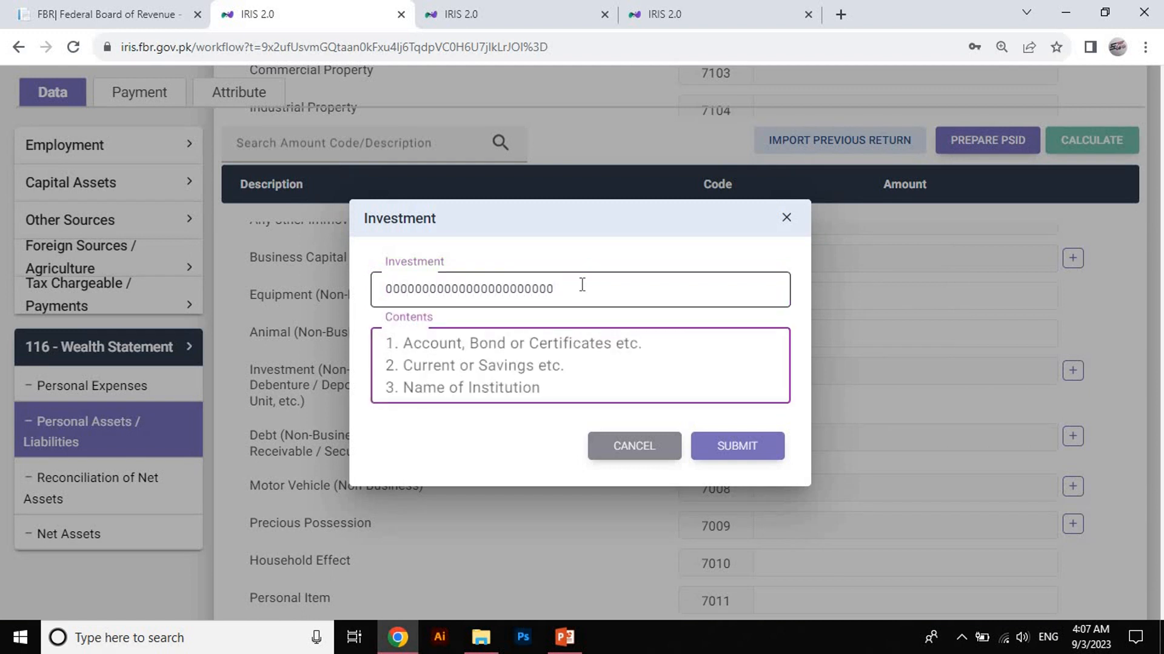
text(MCB)
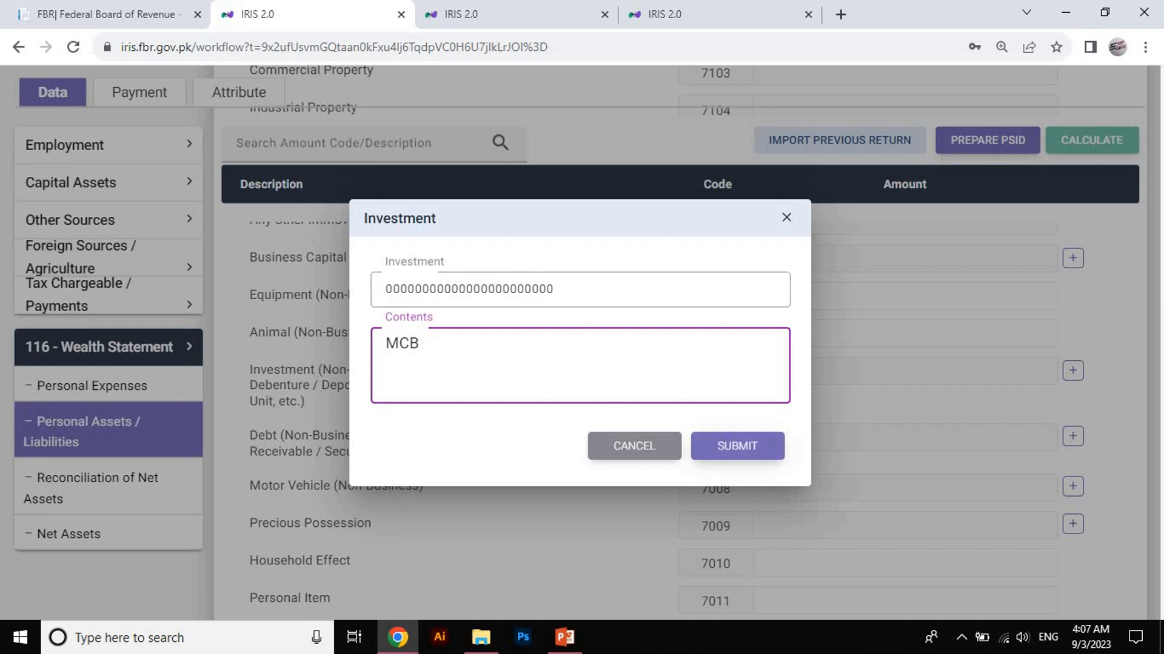
click(756, 442)
- Set the MCB investment's amount to 114,069 and calculate
click(921, 389)
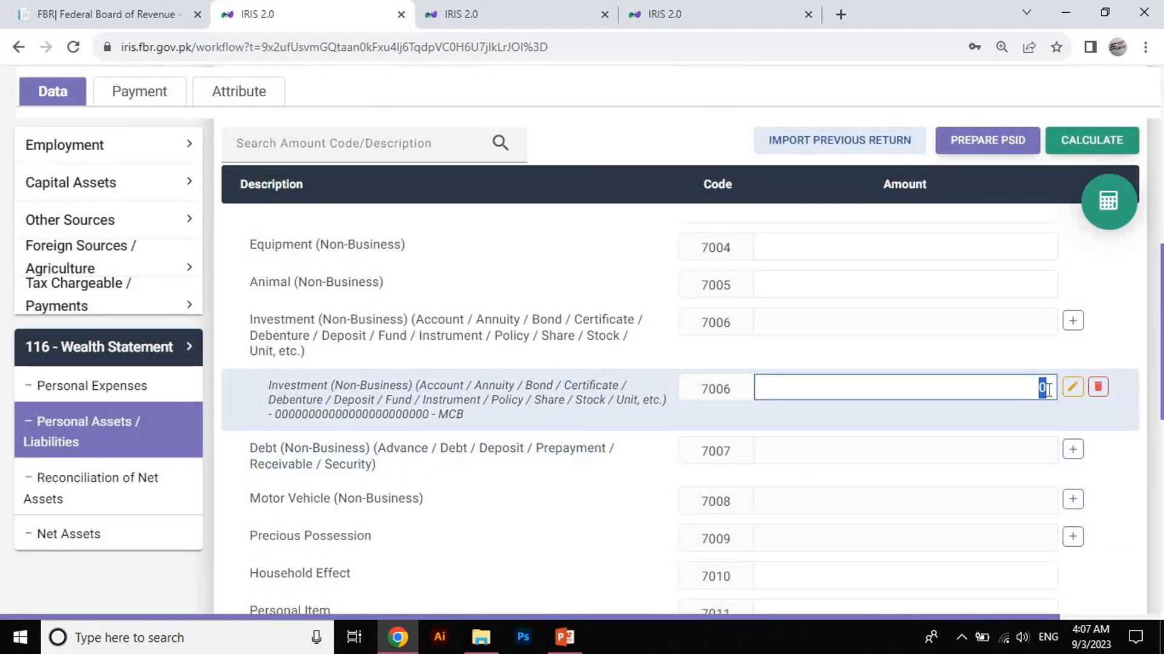
text(114069)
click(1097, 138)
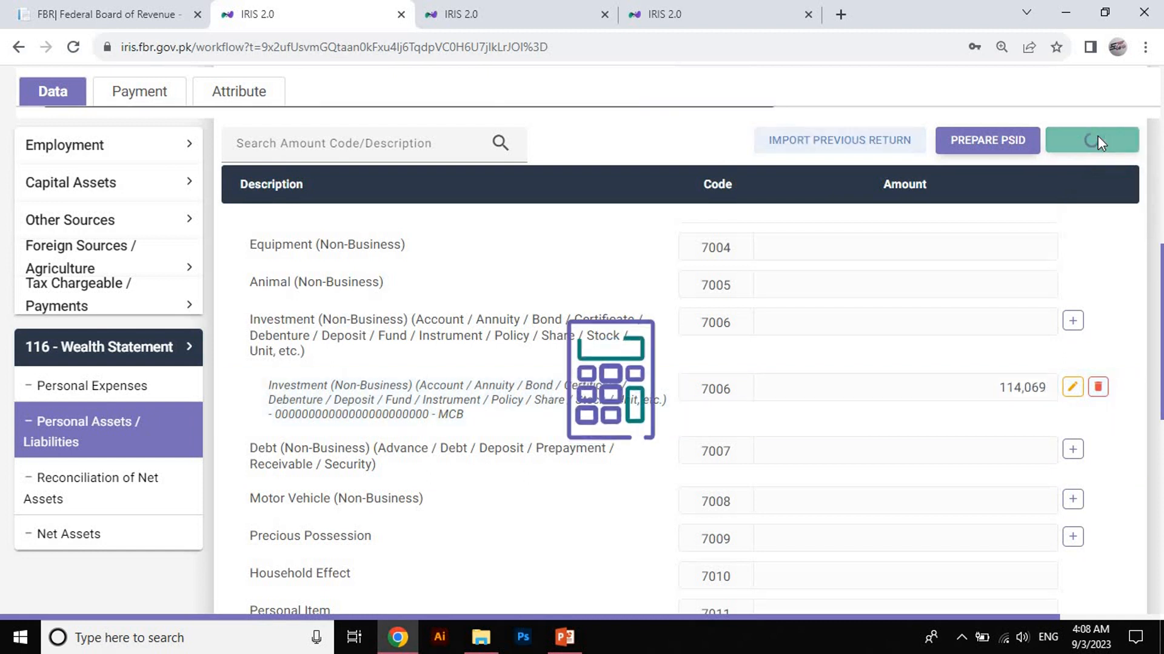
- Add a second Investment (Non-Business) entry with the bank account number and BANK ALFALAH as contents
click(1073, 321)
text(03)
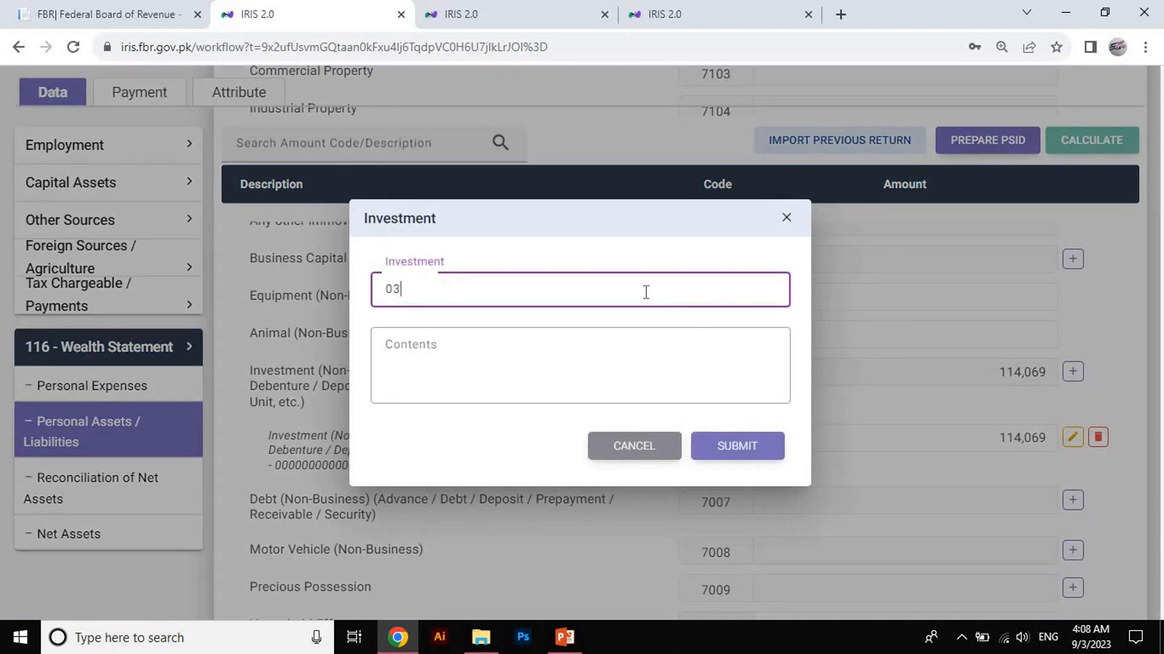
text(11111111111111111)
key(Tab)
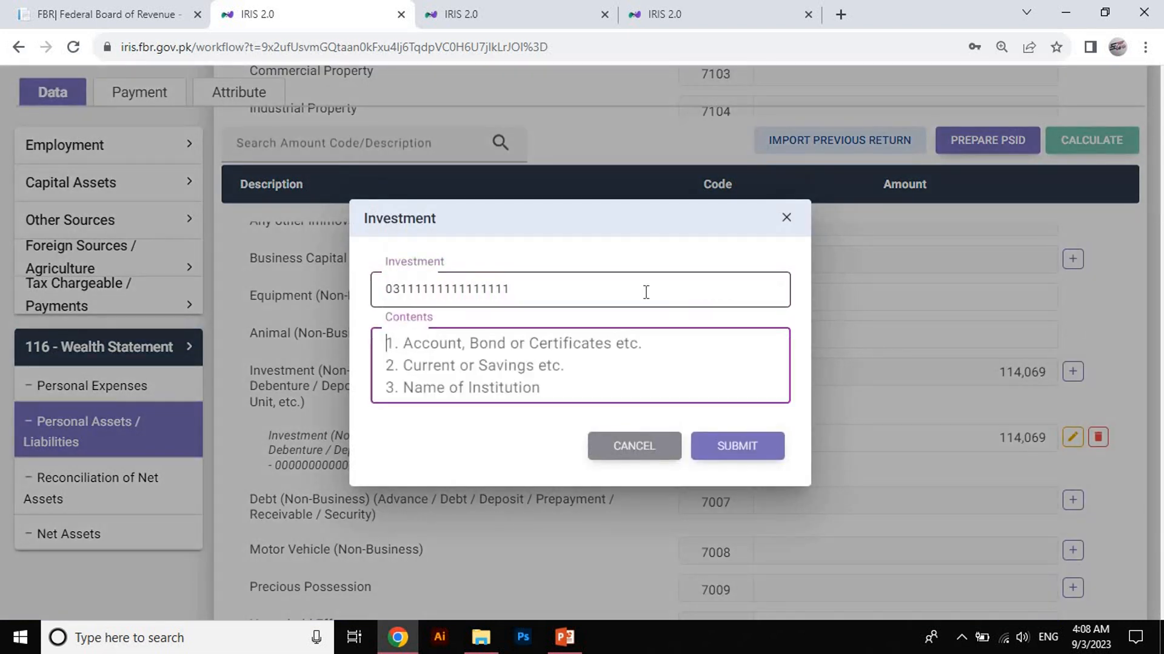
text(BANK ALFALAH)
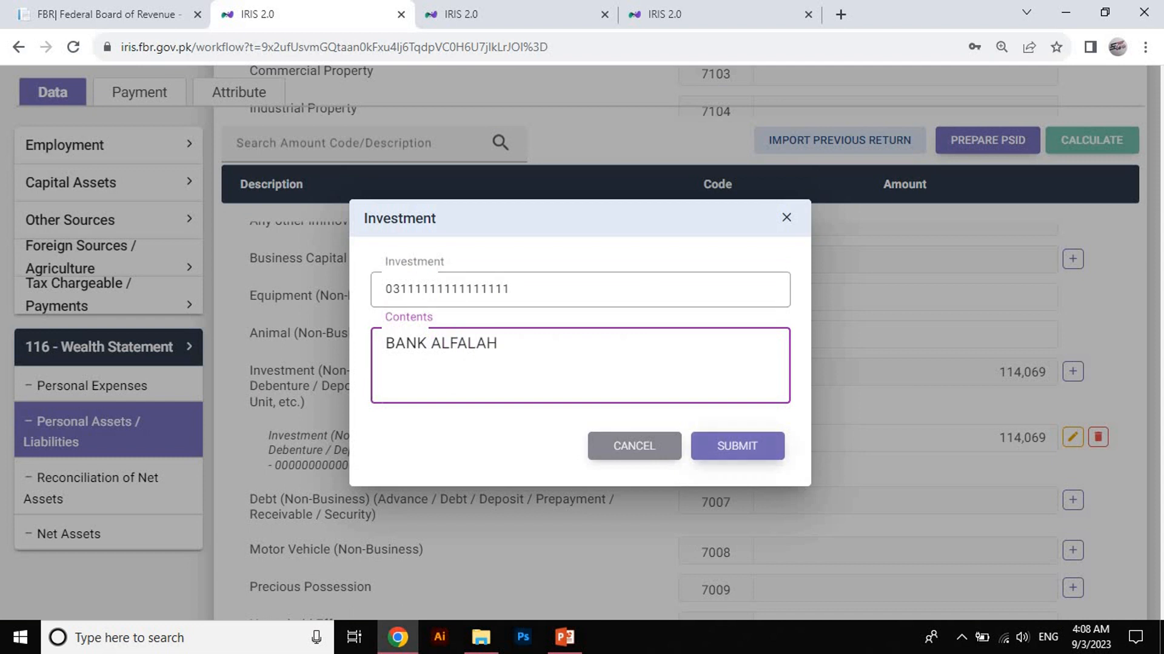
click(737, 446)
- Set the Bank Alfalah investment's amount to 27,476 and calculate
click(1045, 389)
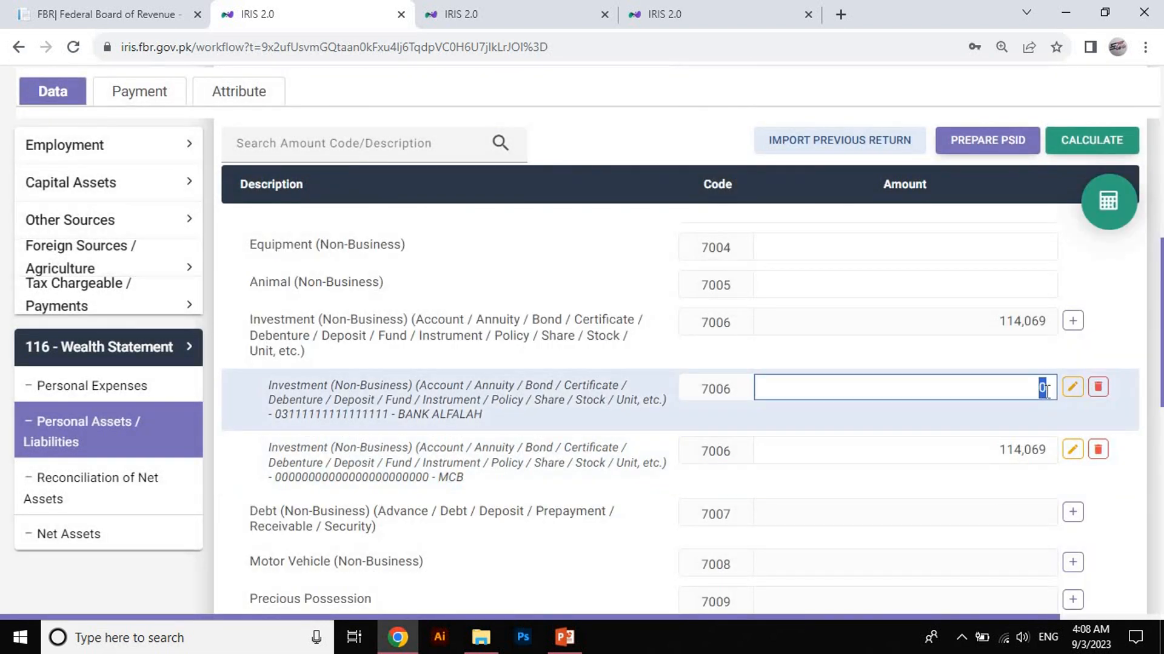
text(27,476)
click(1095, 140)
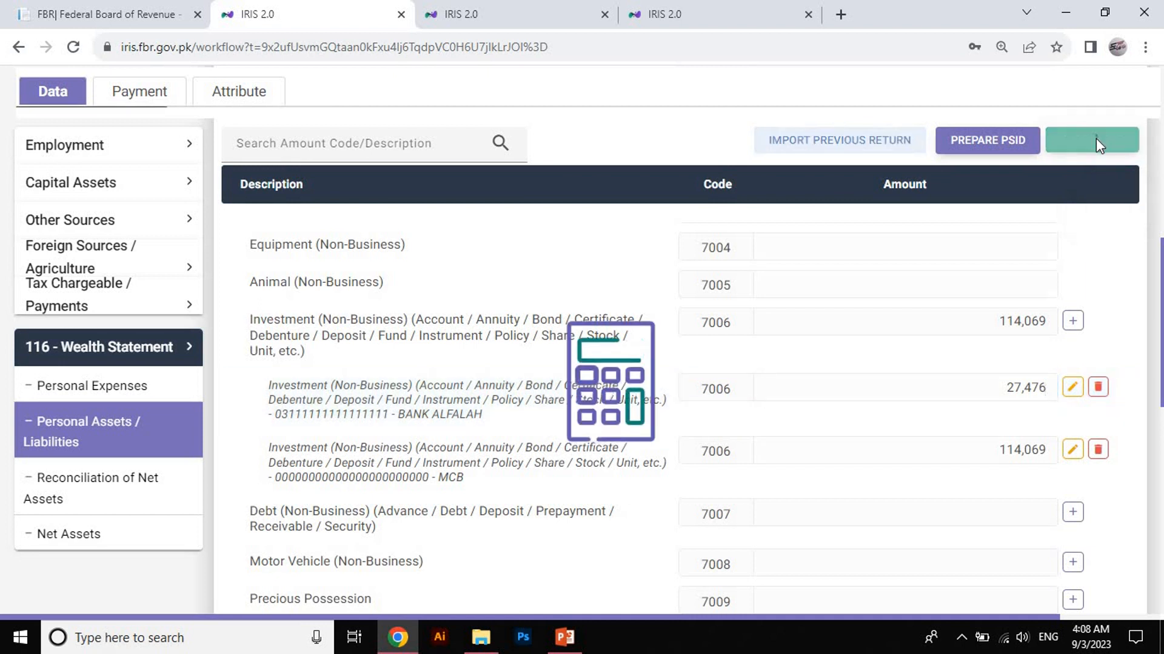
scroll(277, 321, down, 4)
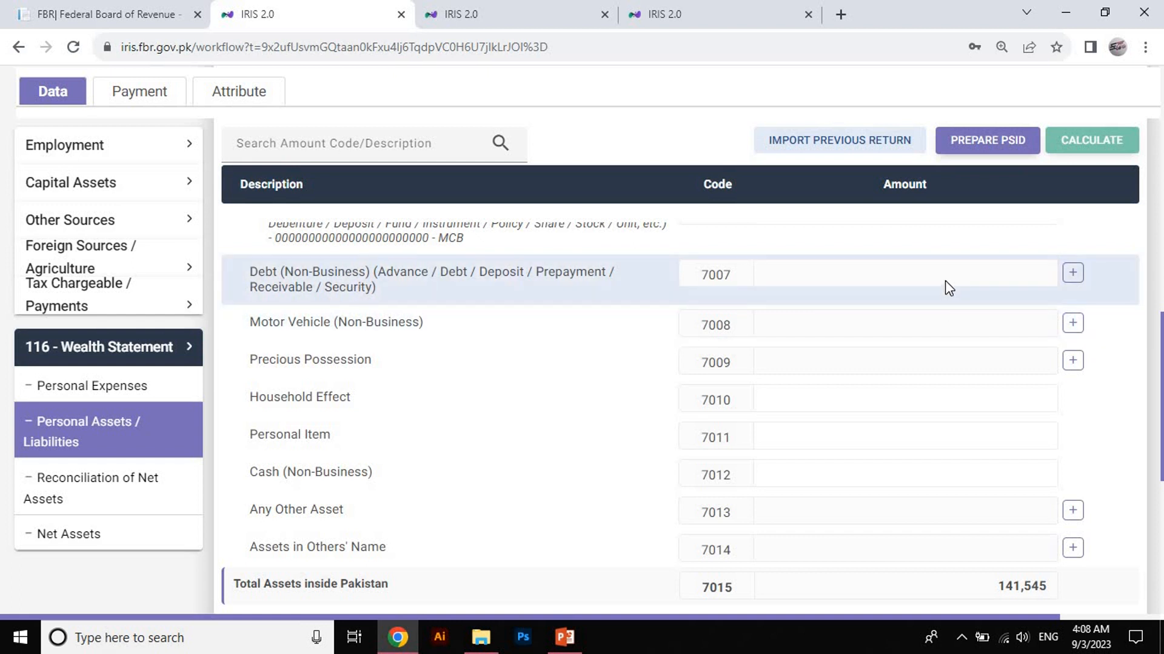
click(1072, 273)
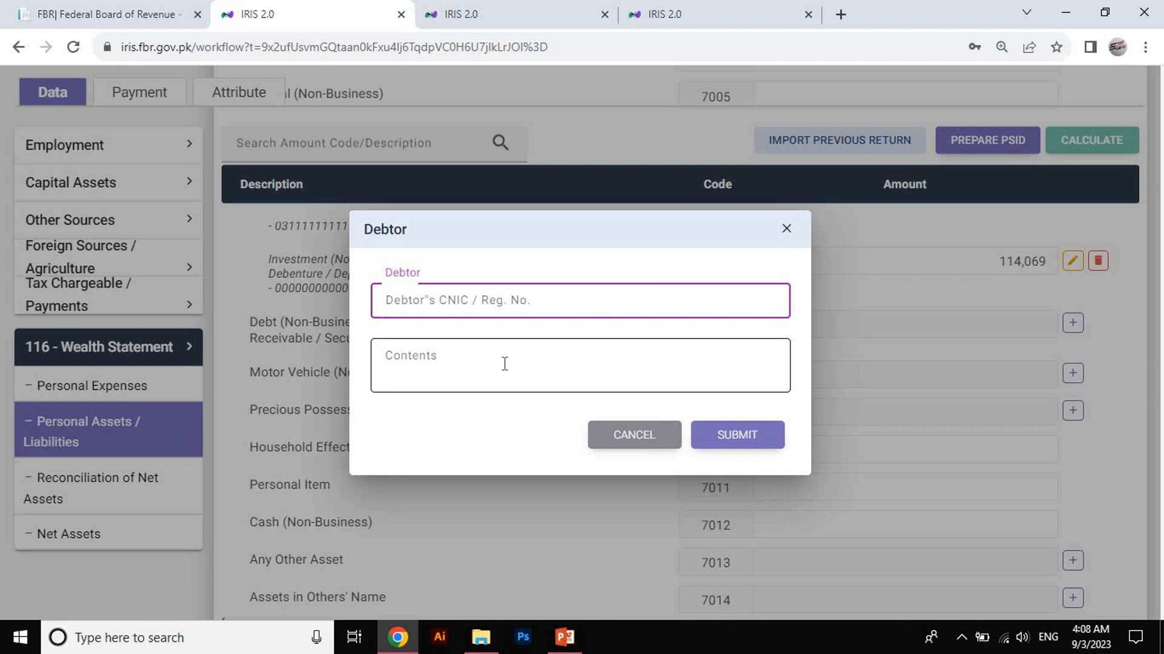
click(819, 214)
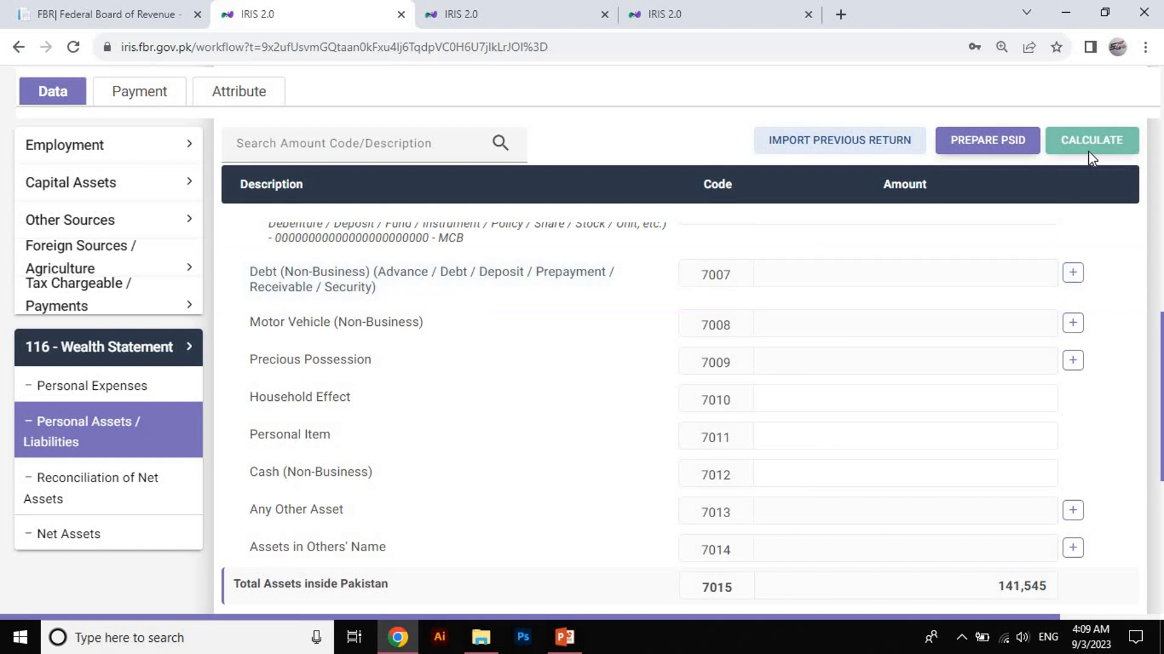
- Add a Motor Vehicle (Non-Business) entry with the vehicle's registration number and numbered contents lines Private, Honda, 2016 and 70CC
click(1073, 324)
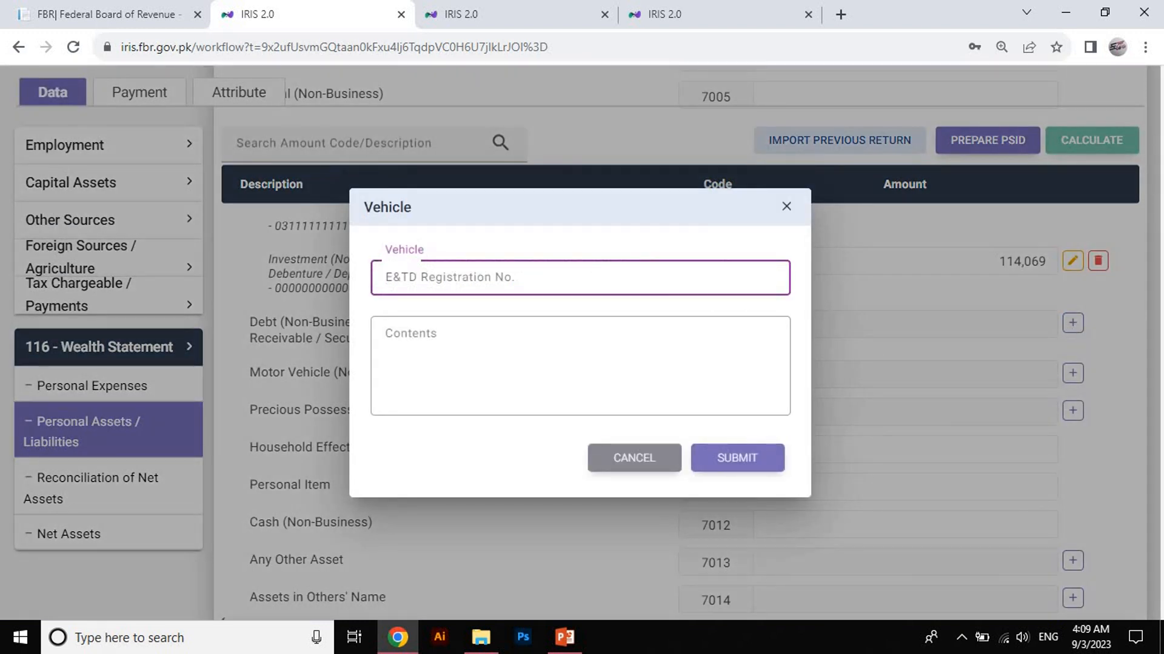
text(LHR000)
key(Tab)
text(1. Private)
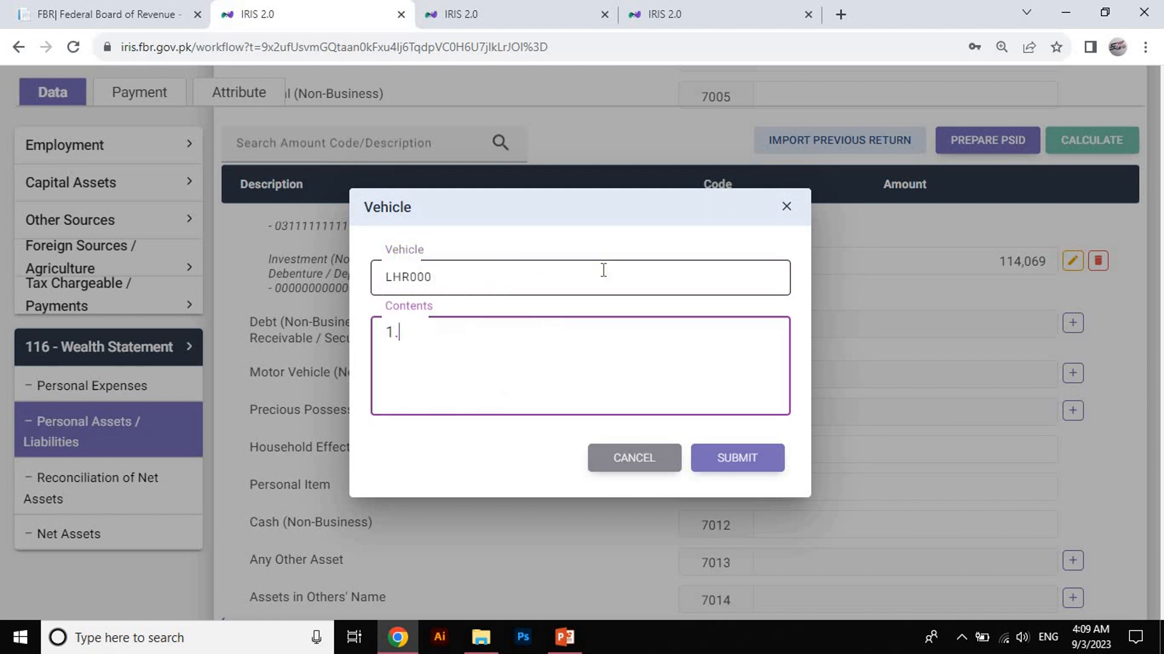
key(Return)
text(2. Honda)
key(Return)
text(3. 2016)
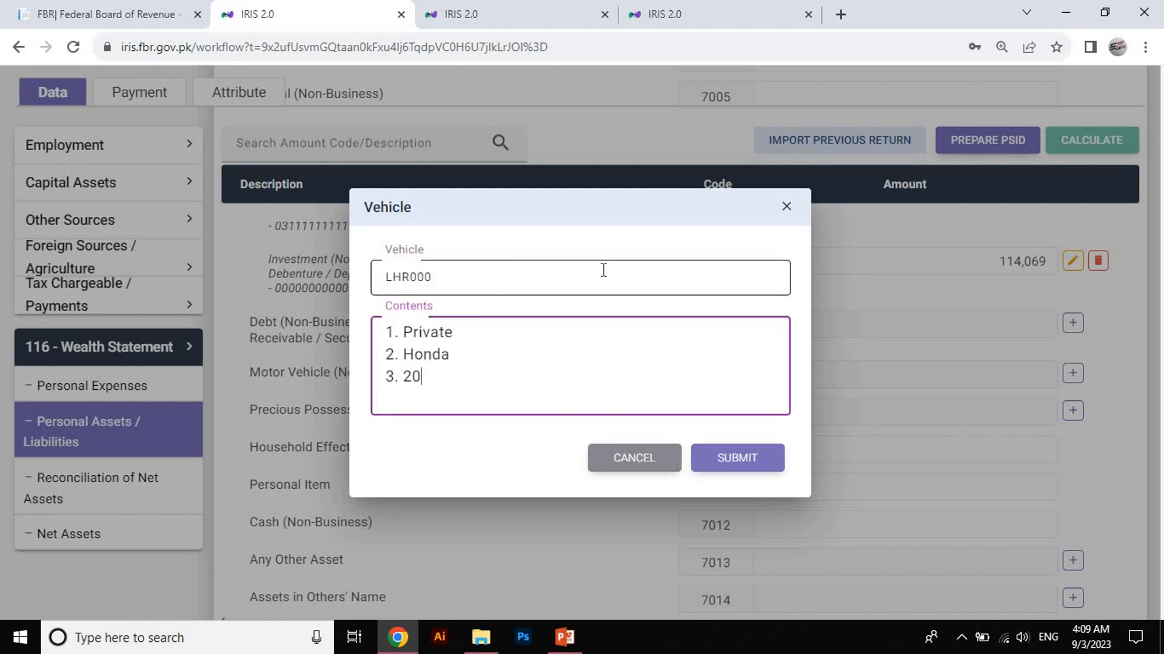
key(Return)
text(4. 70)
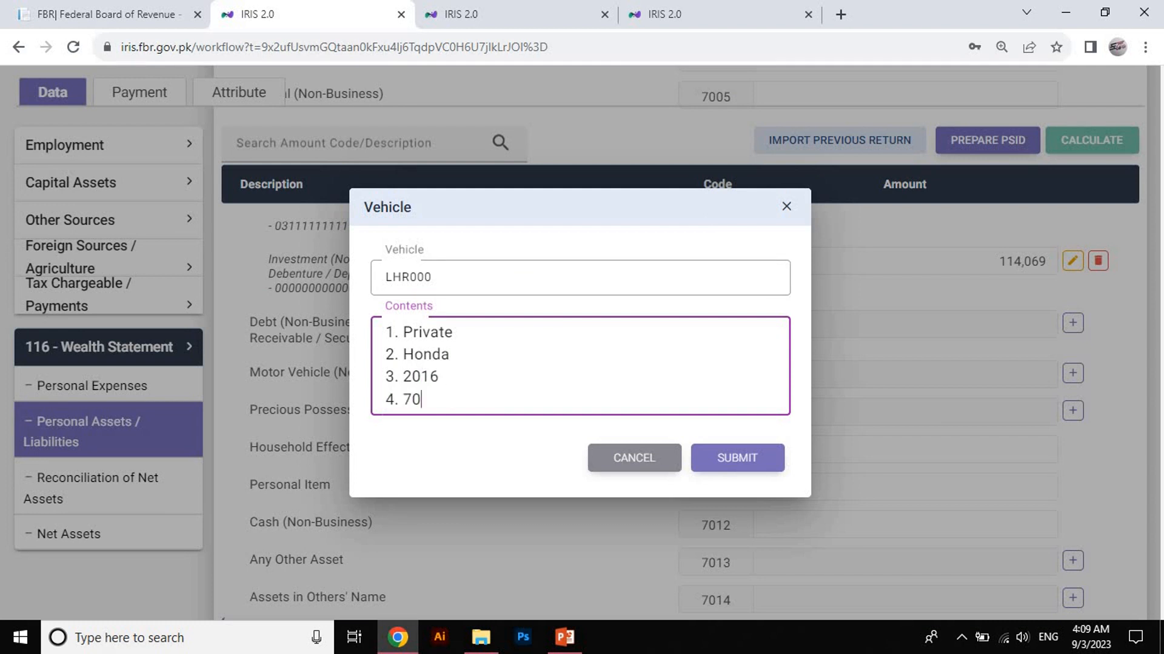
text(CC)
click(737, 457)
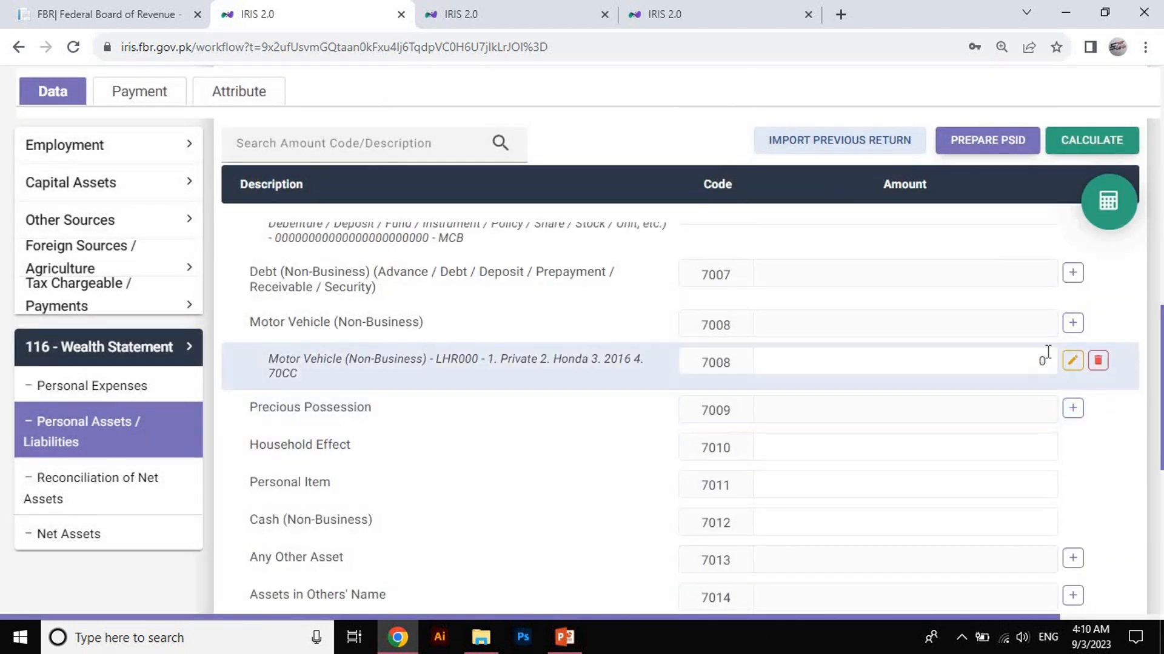
- Set the Honda motor vehicle's amount to 39,000
click(1045, 361)
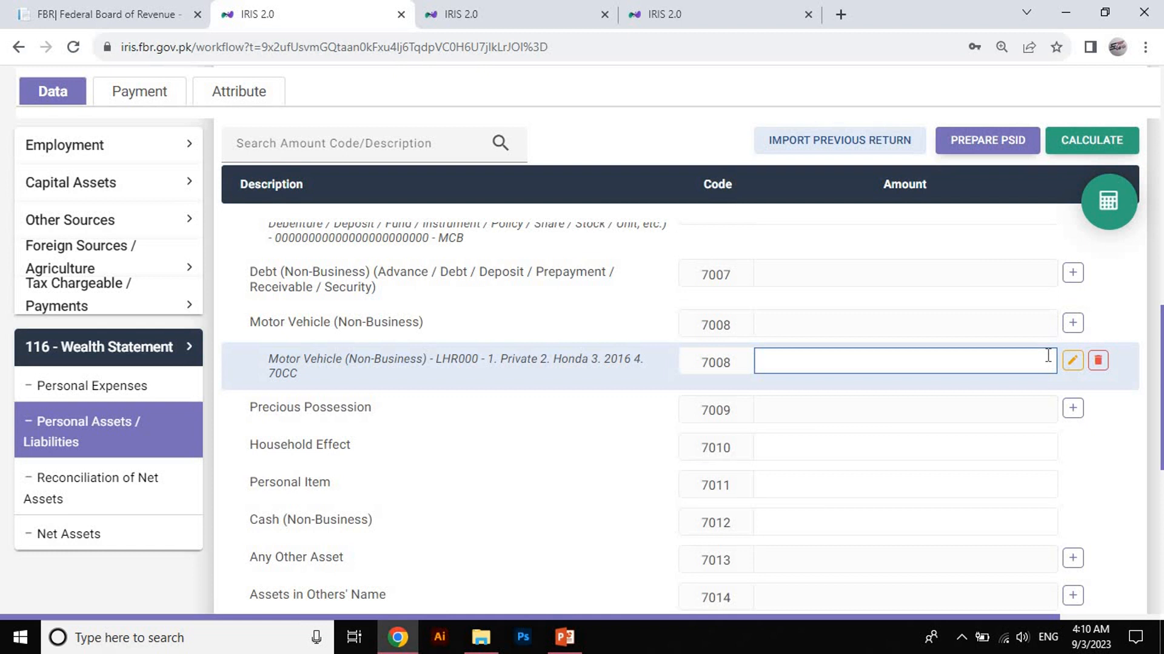
text(39,000)
key(Tab)
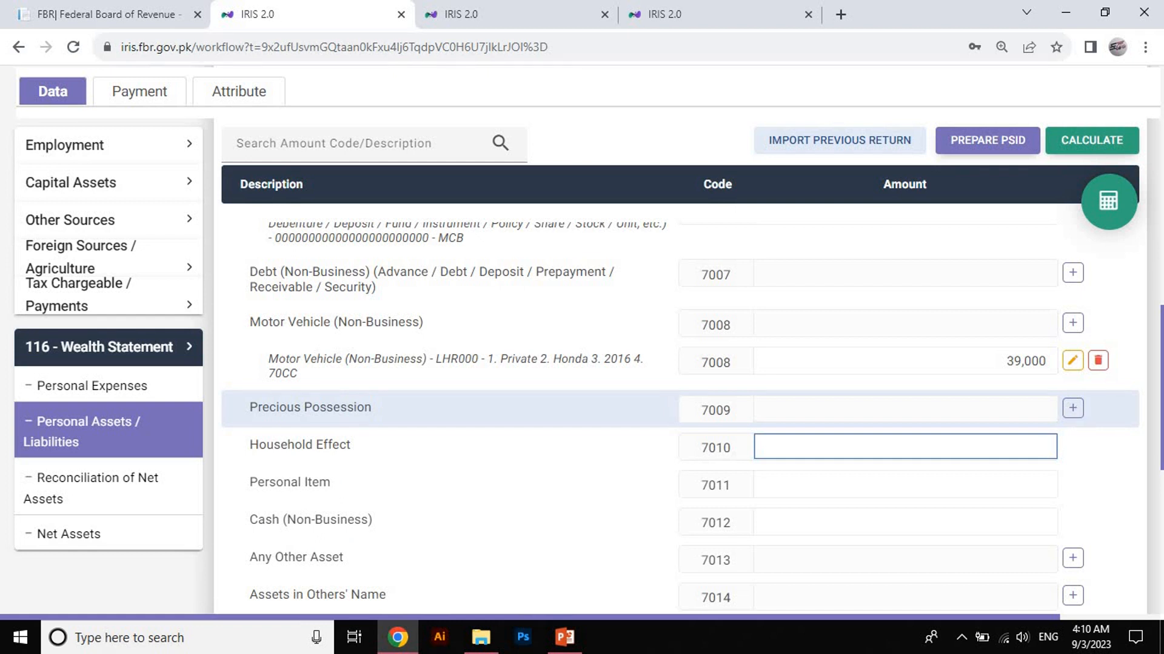
- Add a Precious Possession entry with Gold as the nature of asset and 5 Tola as contents
click(1075, 410)
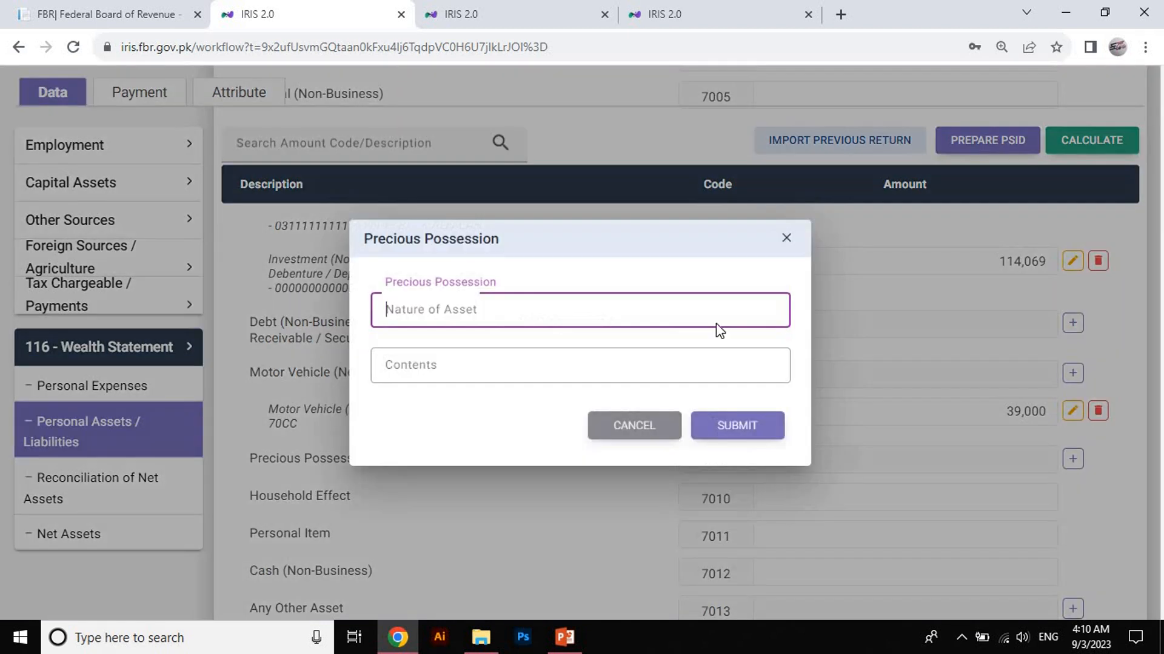
text(Gold)
key(Tab)
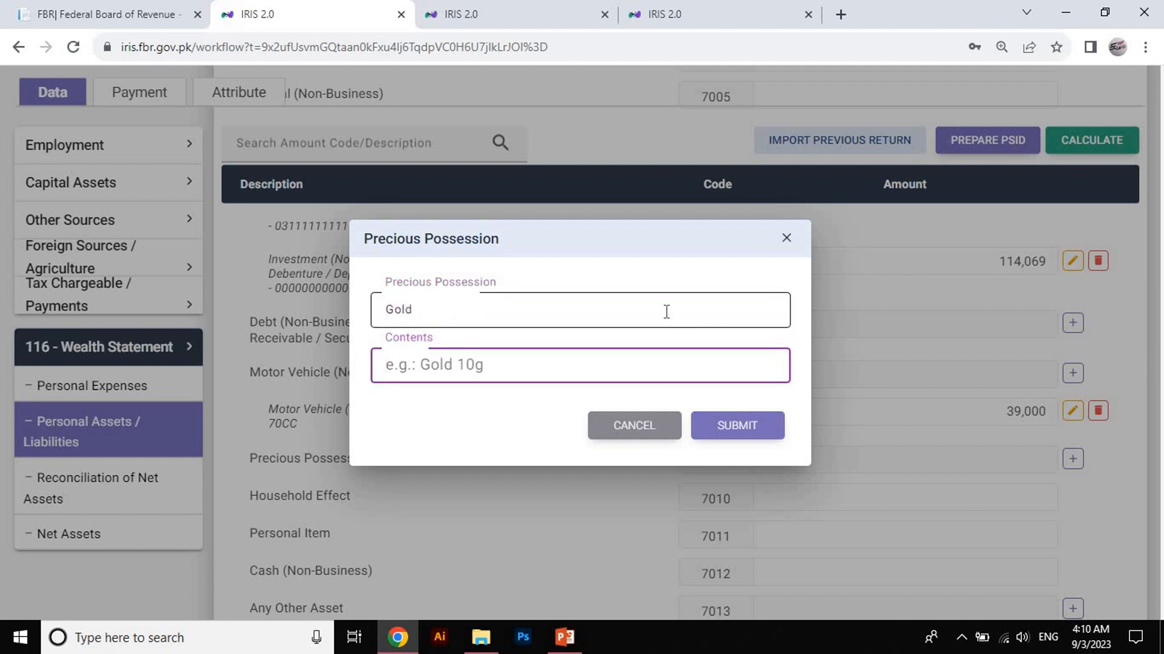
text(5 Tola)
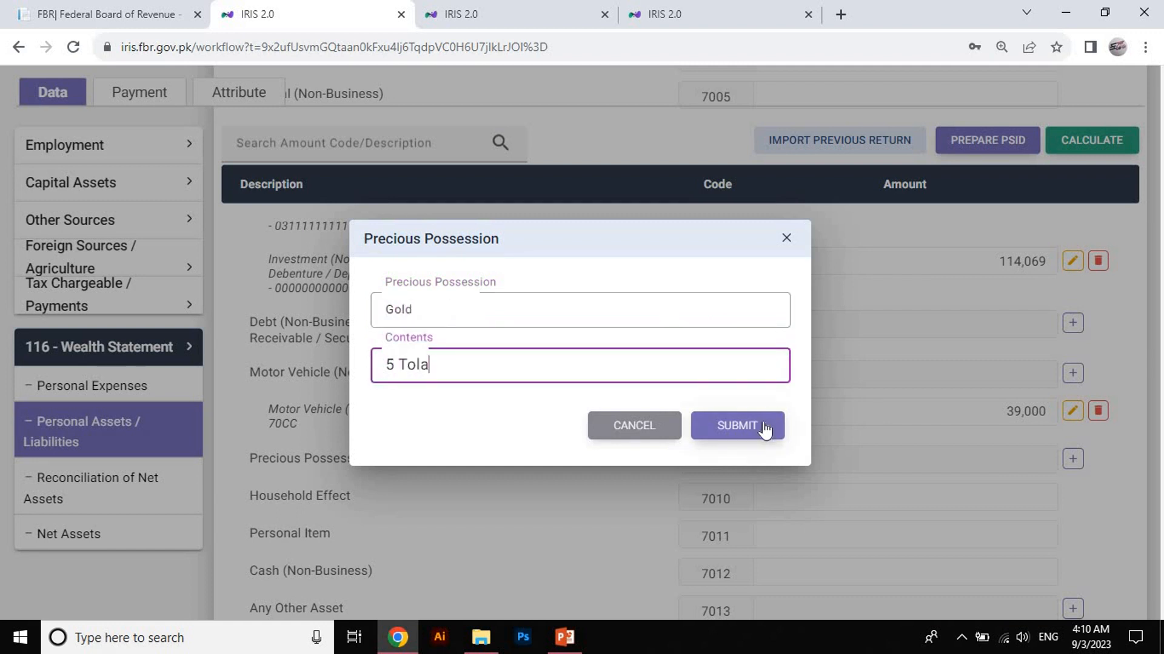
click(765, 427)
- Set the gold possession's amount to 1,000,000 and calculate
text(1,0)
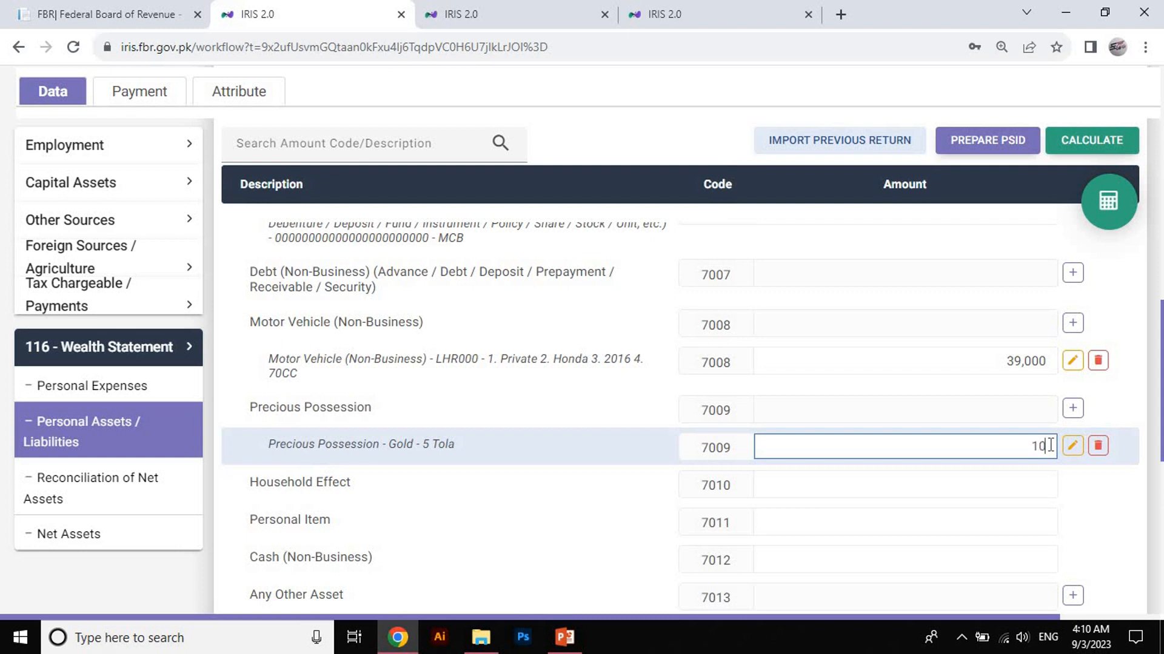
text(00,000)
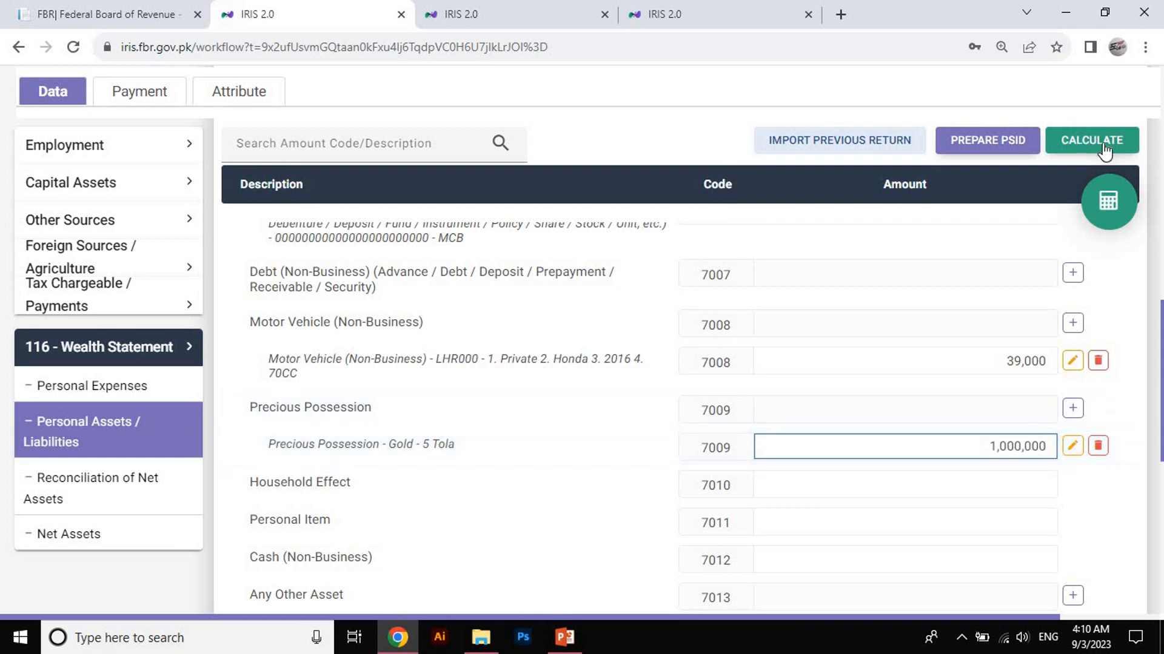
click(1104, 148)
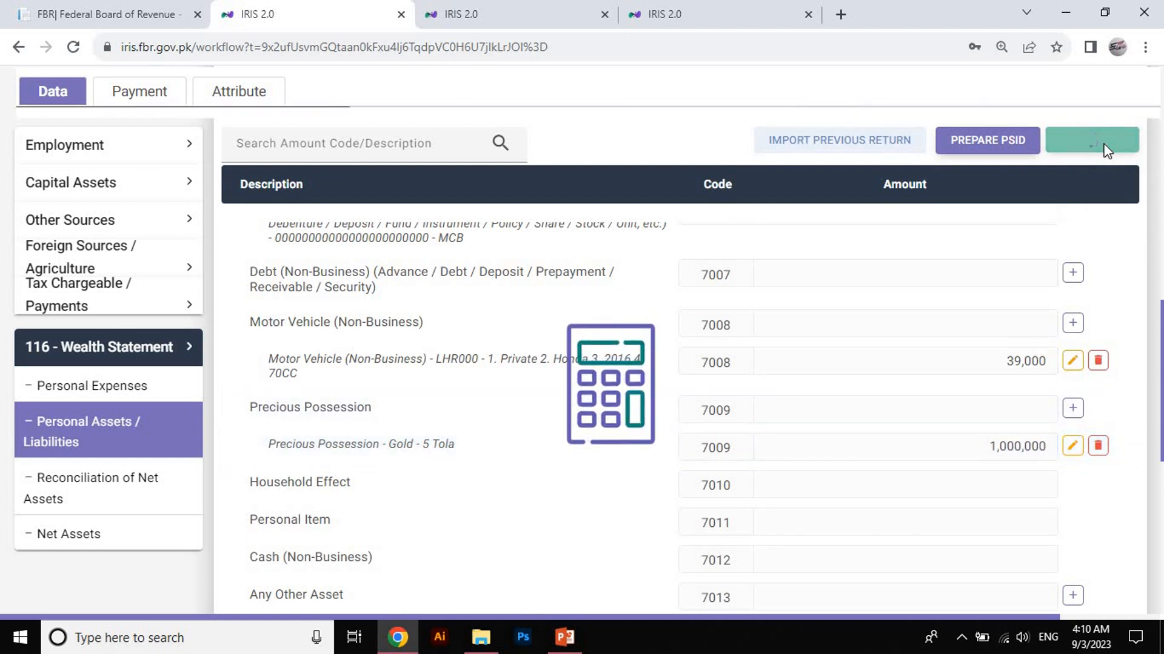
- Set the Household Effect amount to 232,000
click(997, 482)
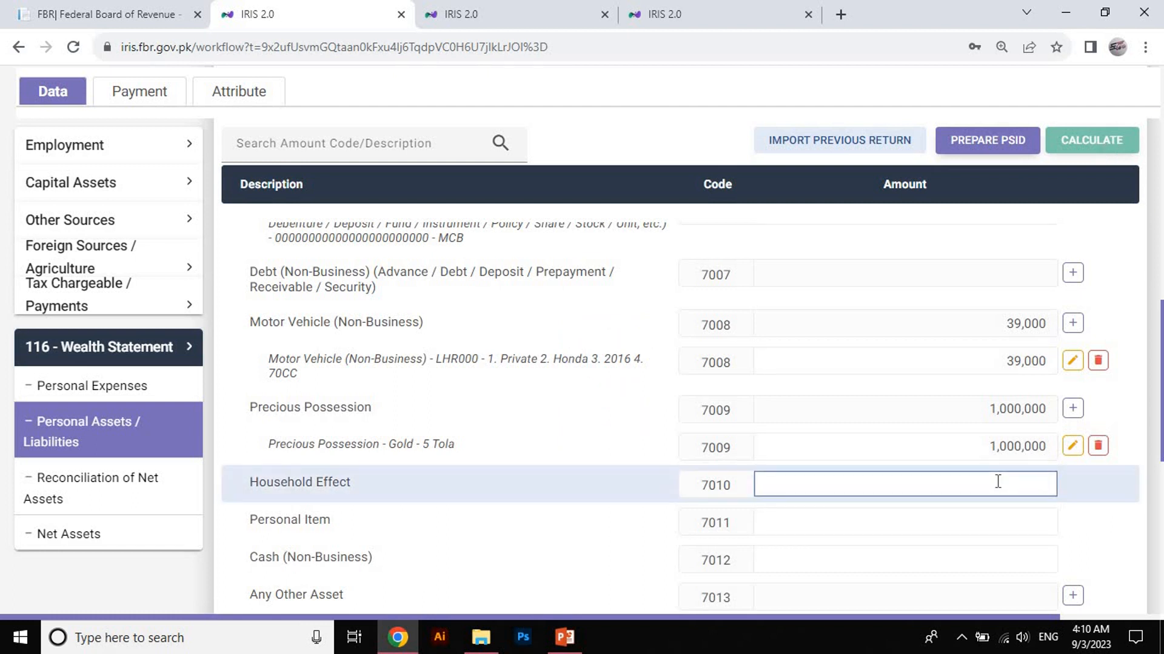
text(232,000)
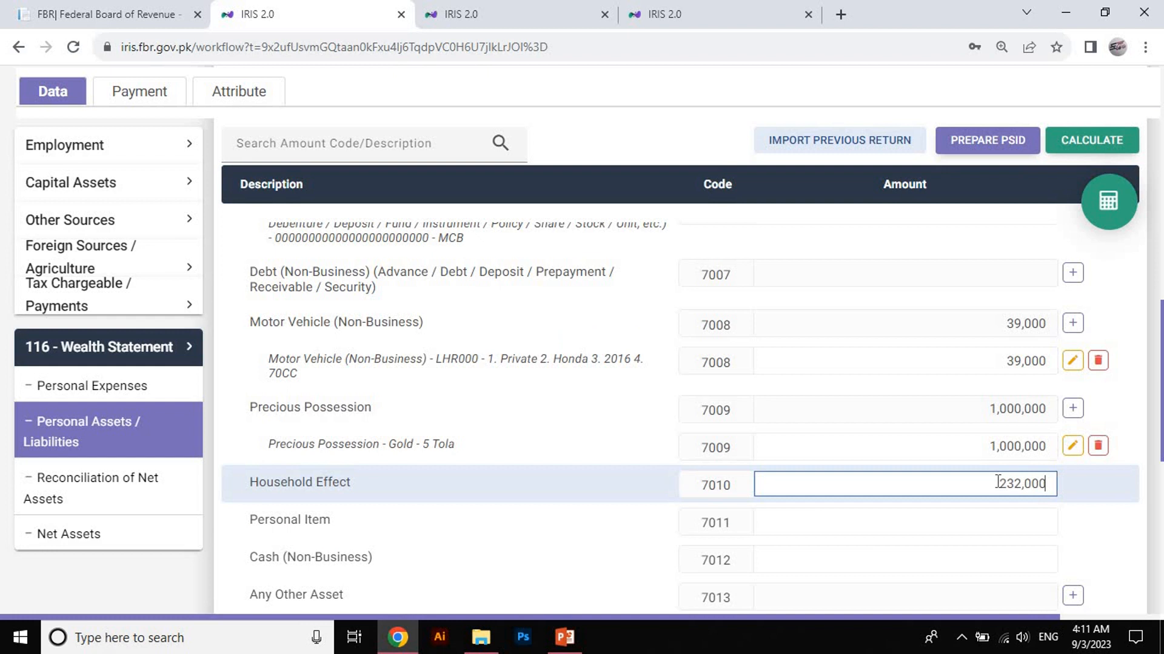
- Set the Personal Item amount to 45,200 and Cash (Non-Business) to 200,000, recalculating the statement after each entry
click(1126, 138)
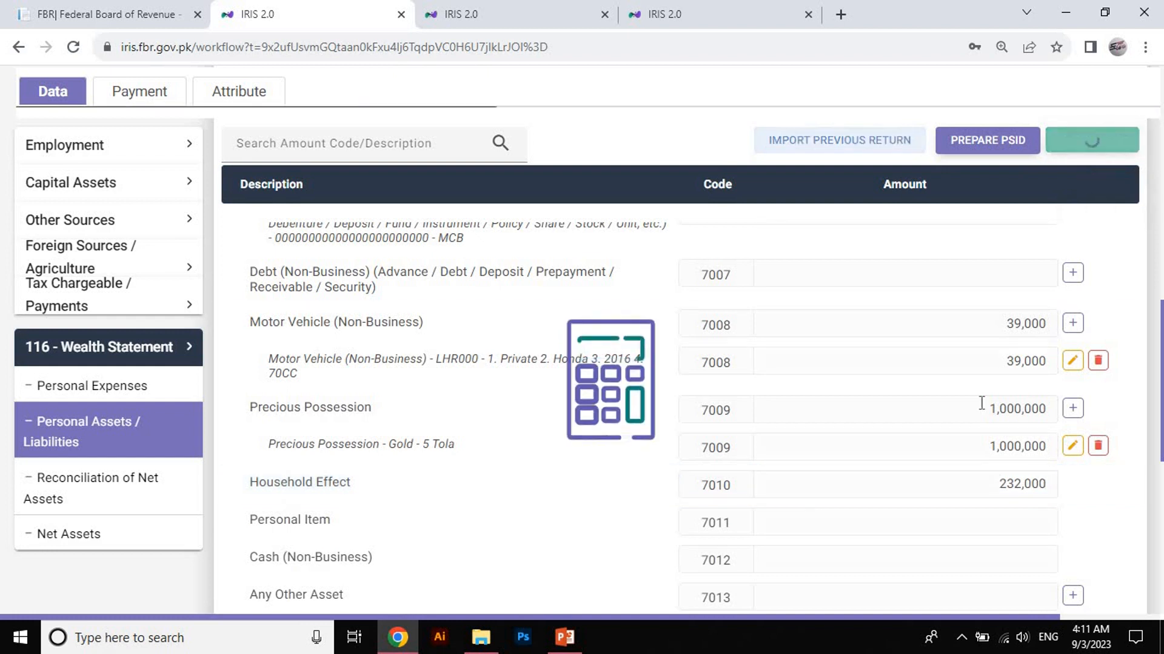
click(986, 512)
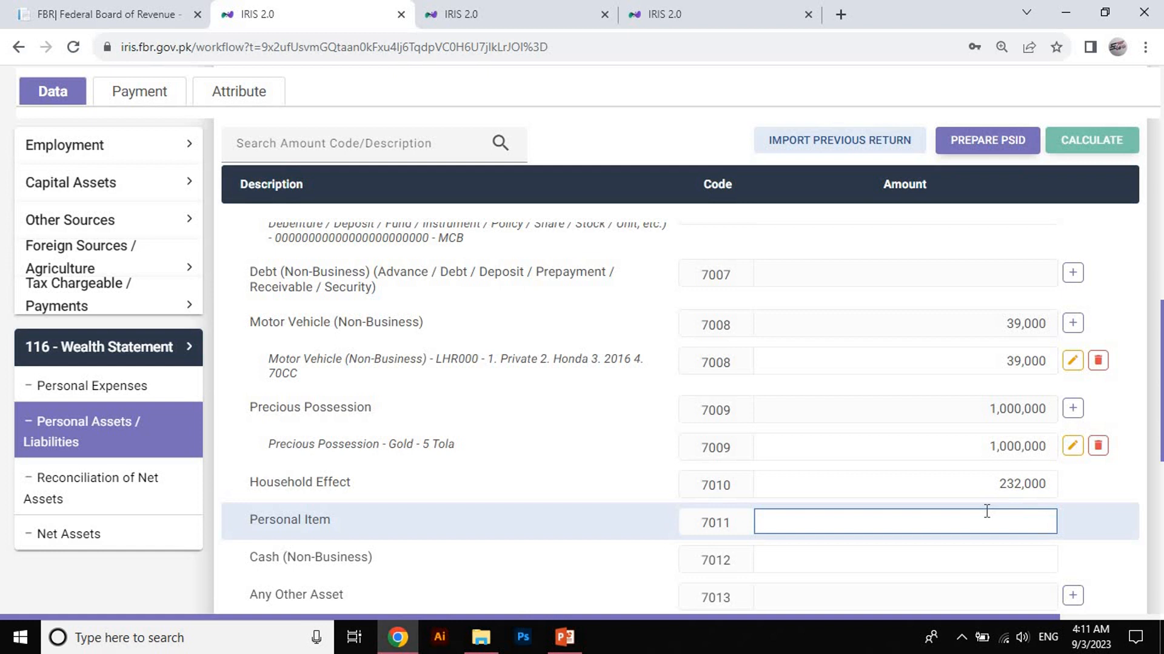
text(45200)
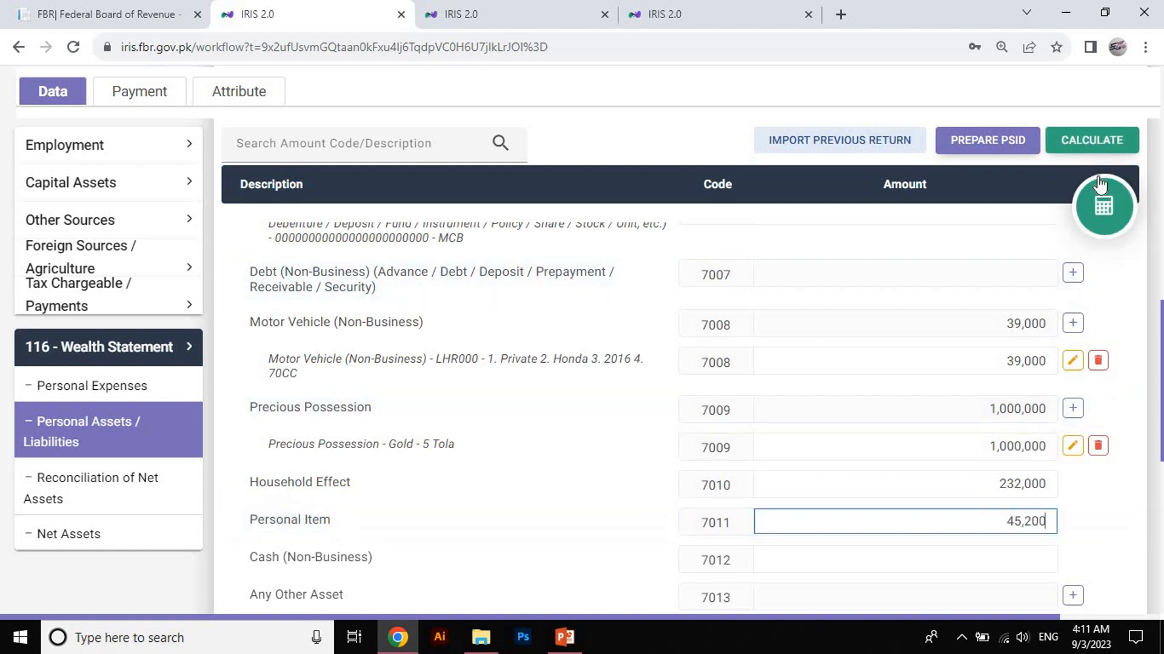
click(1102, 146)
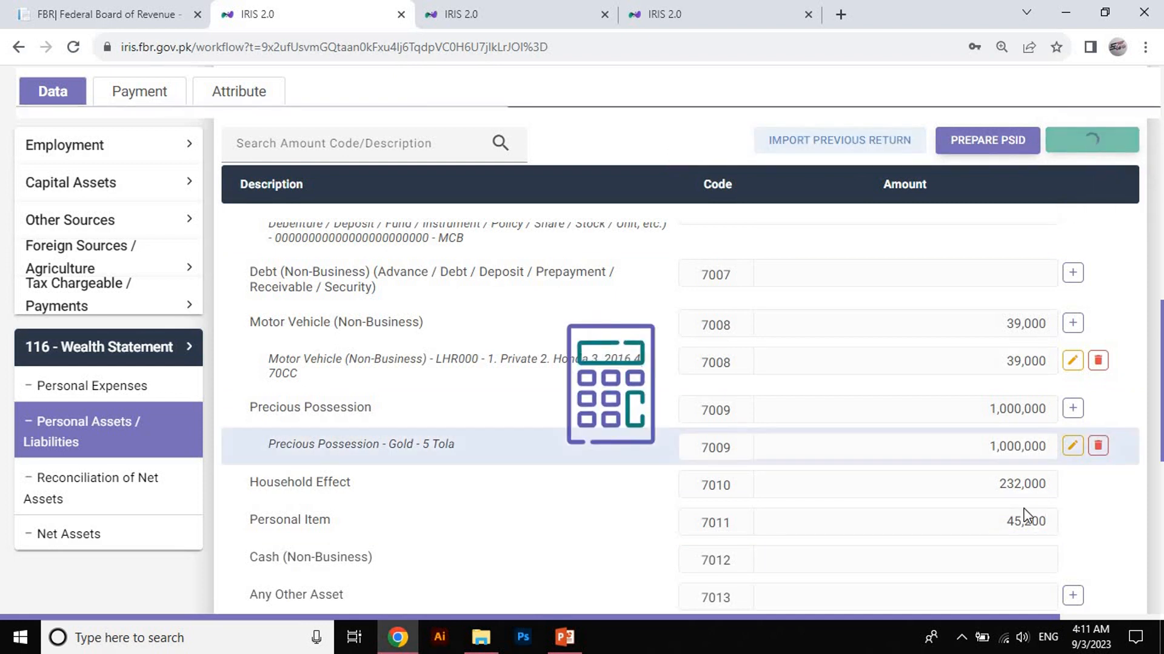
click(1029, 558)
text(200,000)
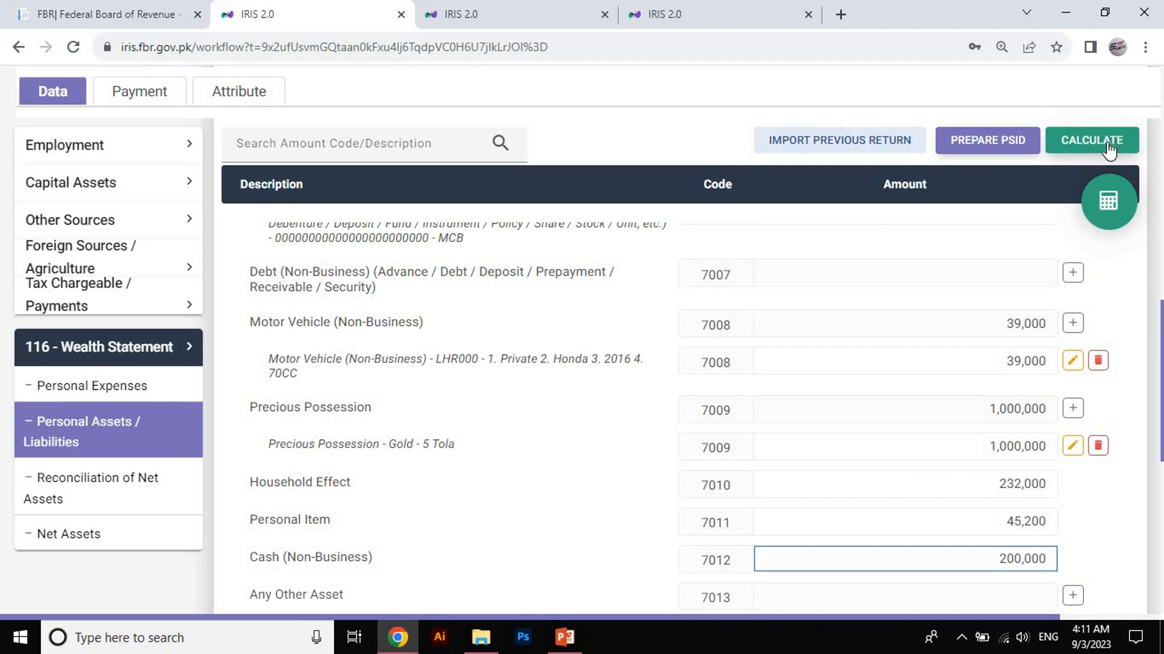
click(1107, 146)
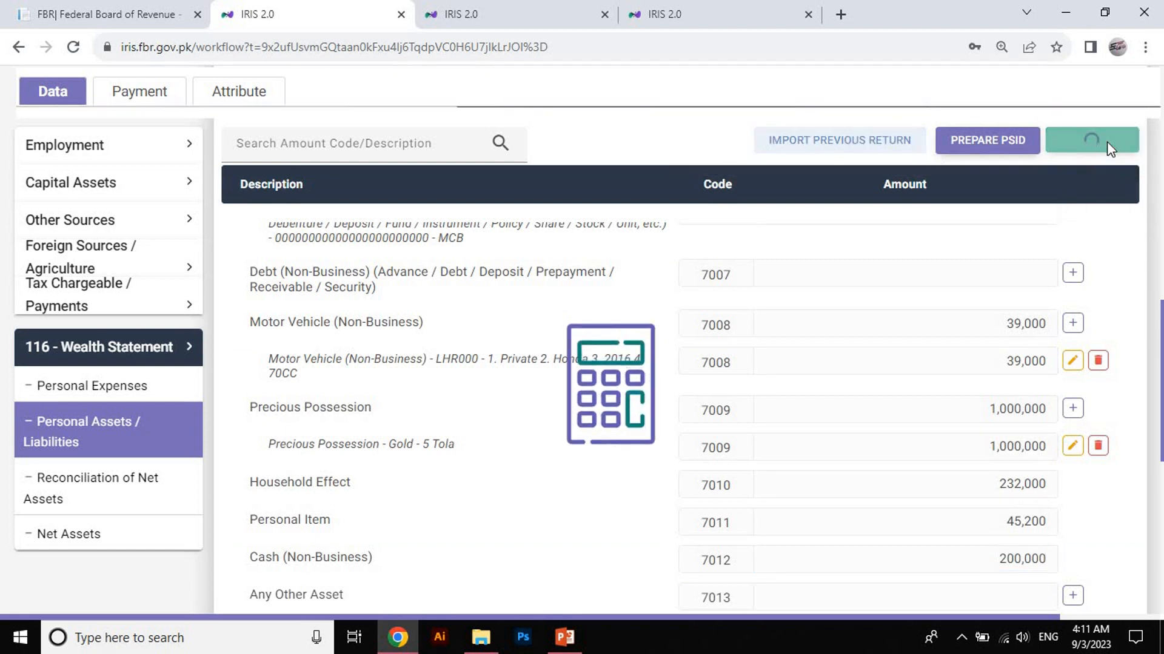
scroll(1066, 369, down, 4)
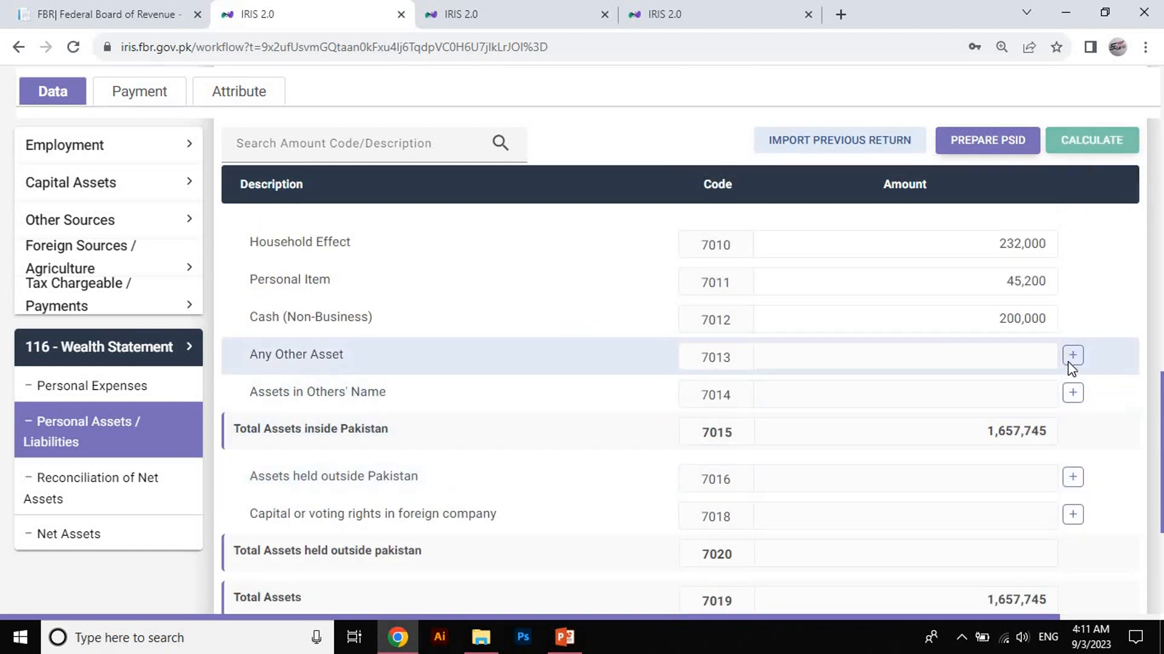
click(1071, 356)
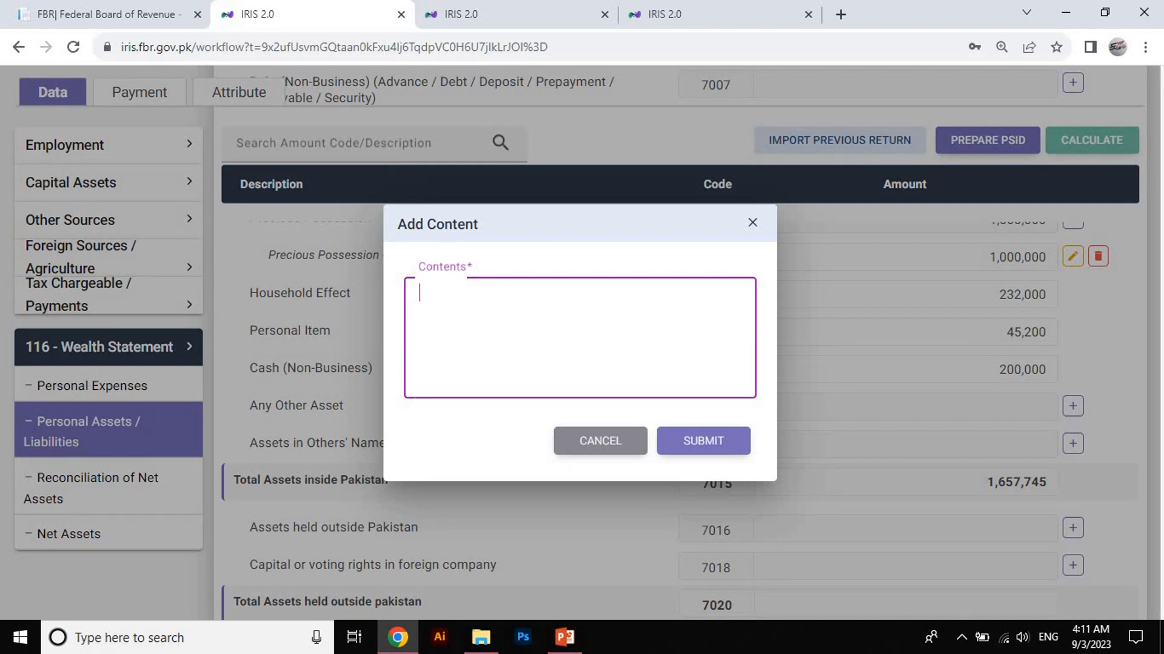
click(703, 442)
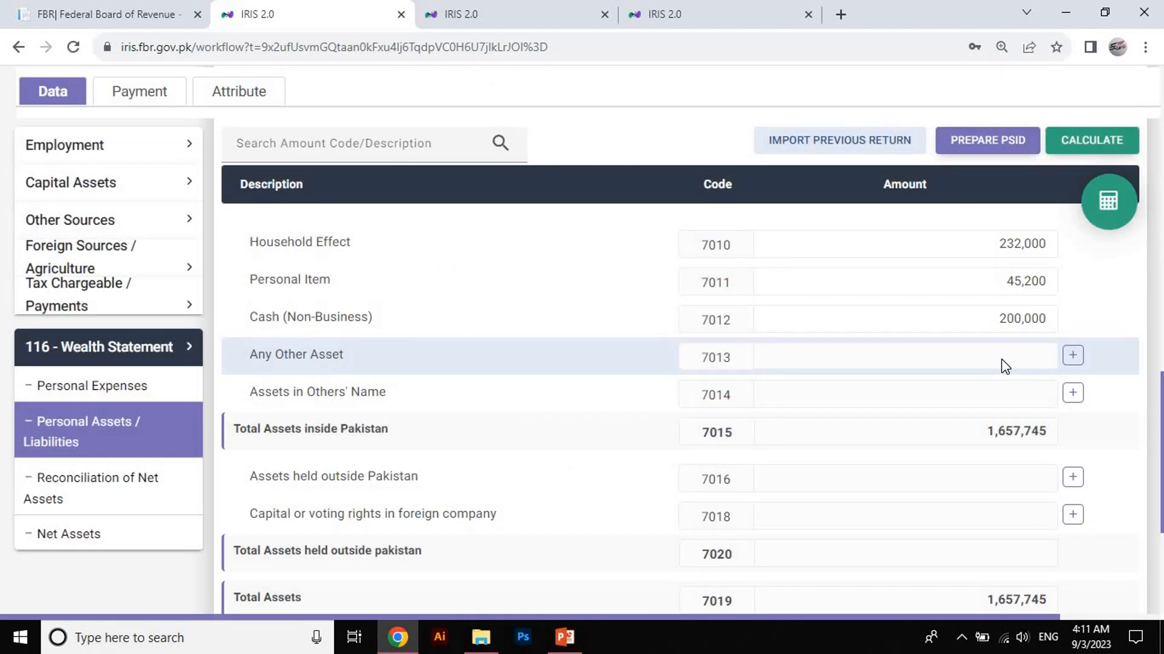
- Review the asset and liability totals, and open the wealth statement's Reconciliation of Net Assets to examine its inflow entries
scroll(1001, 359, down, 2)
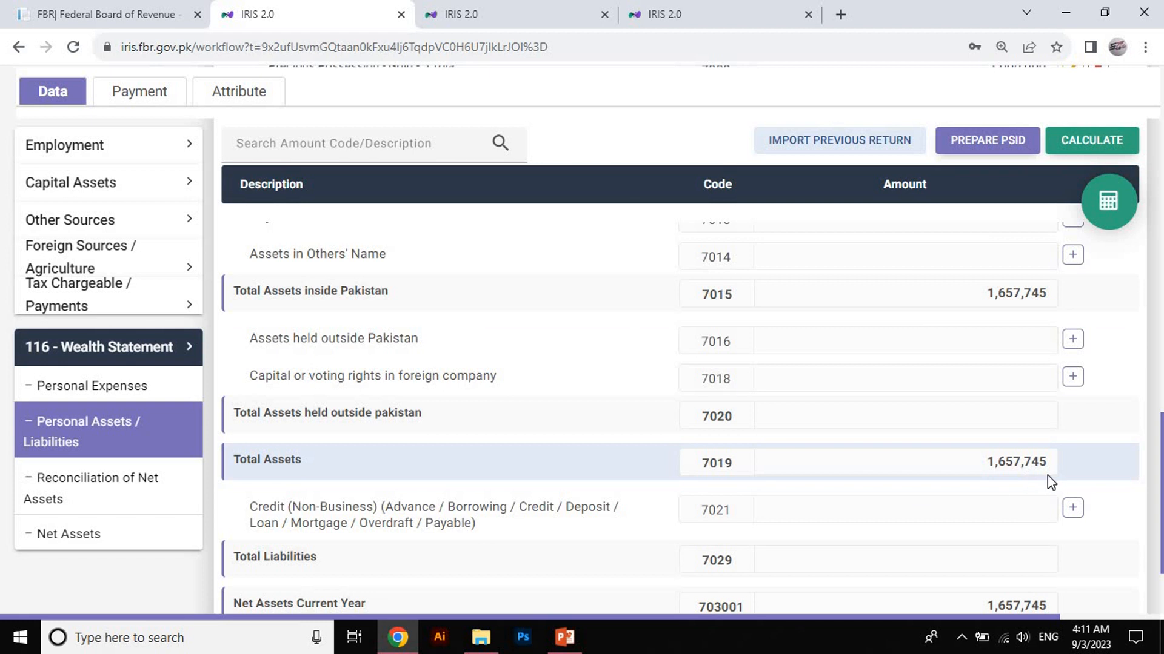
scroll(1047, 475, down, 2)
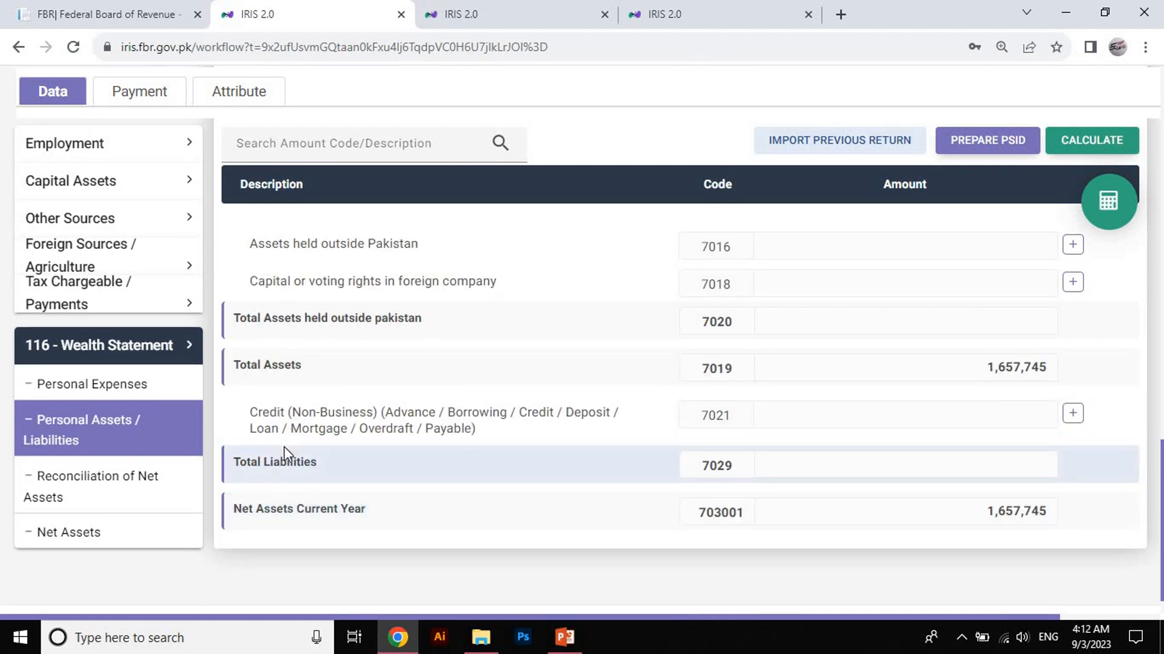
click(120, 505)
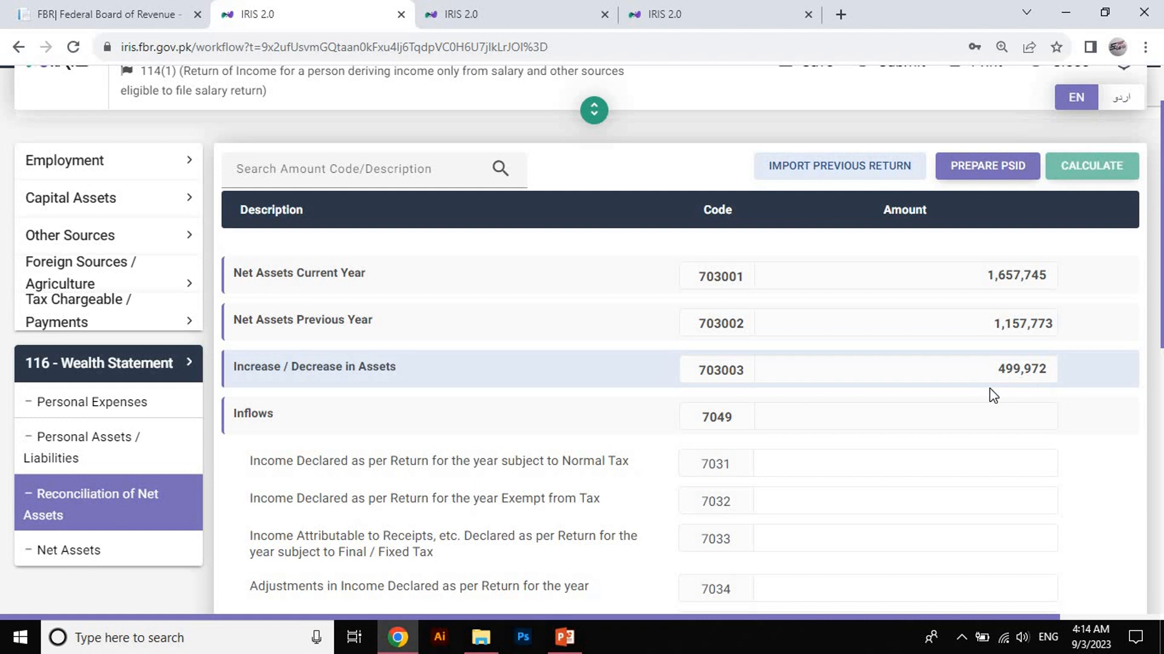
scroll(486, 359, down, 2)
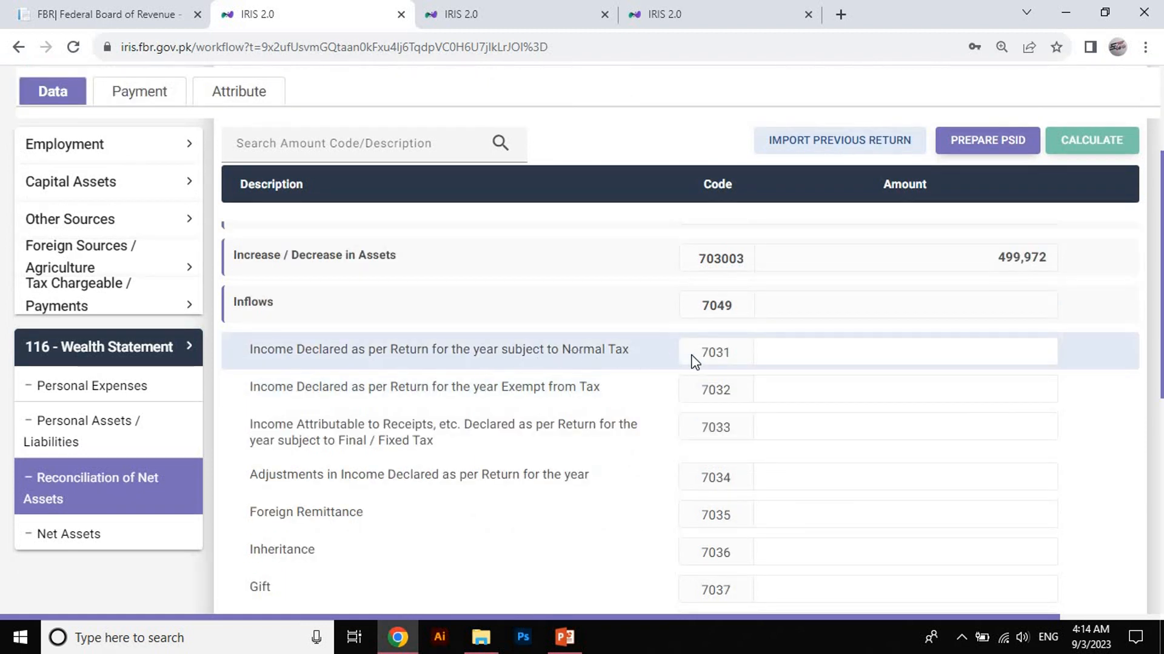
click(838, 356)
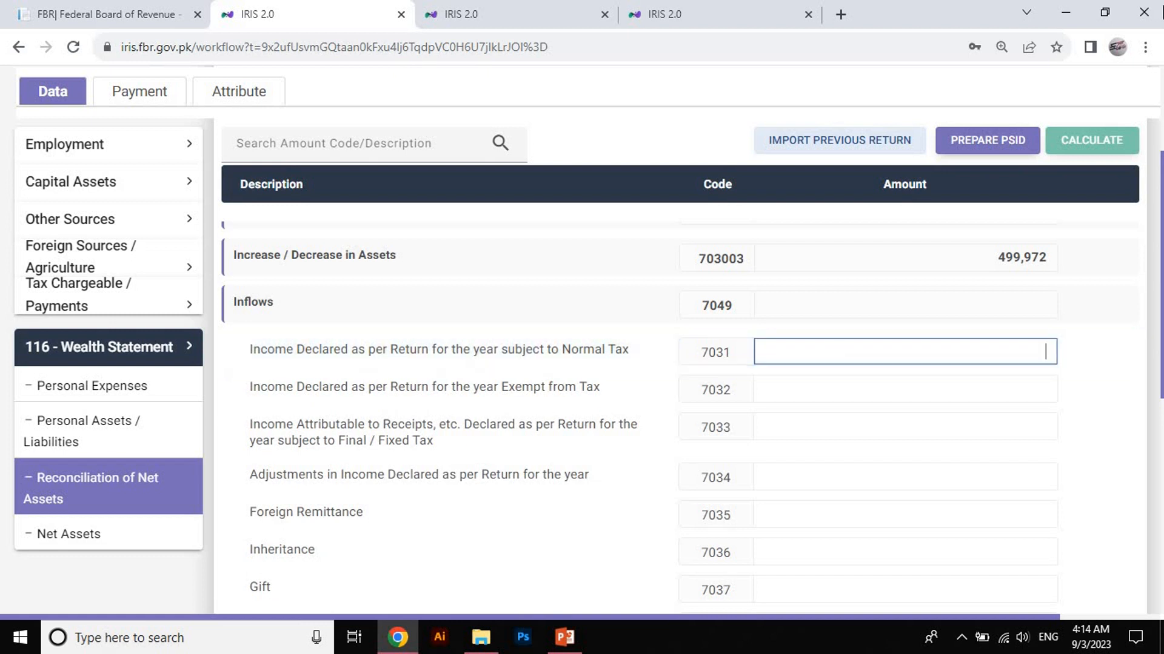
- Copy the taxable income of 1,370,089 from Computations into Income Declared subject to Normal Tax in the reconciliation, and calculate
click(149, 278)
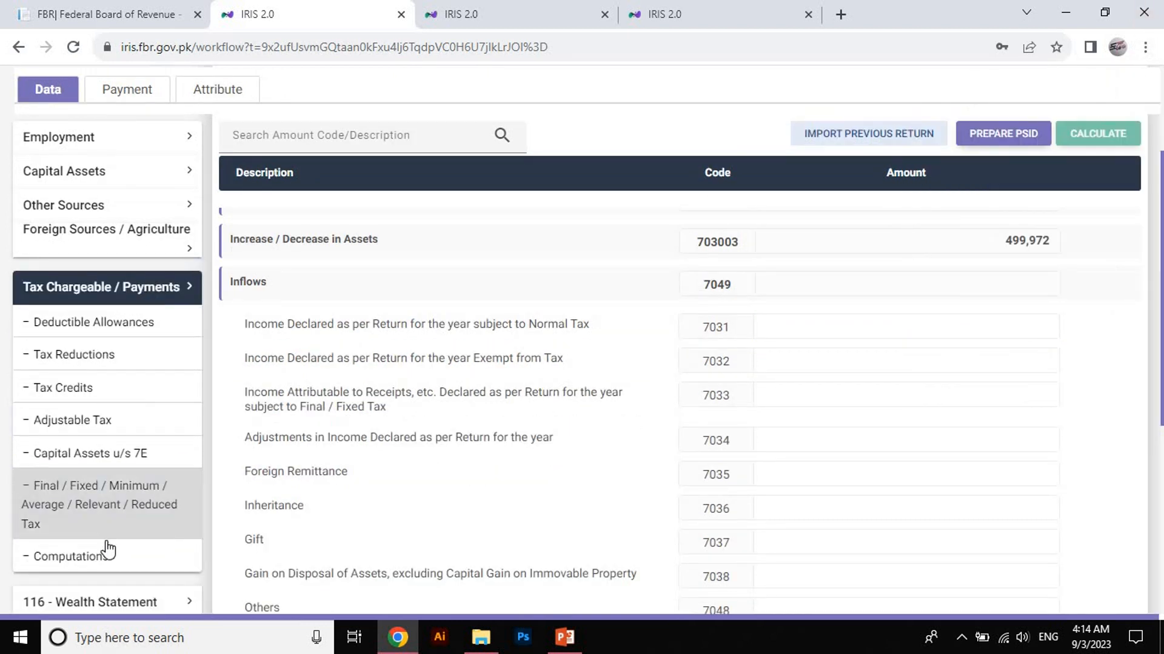
click(106, 554)
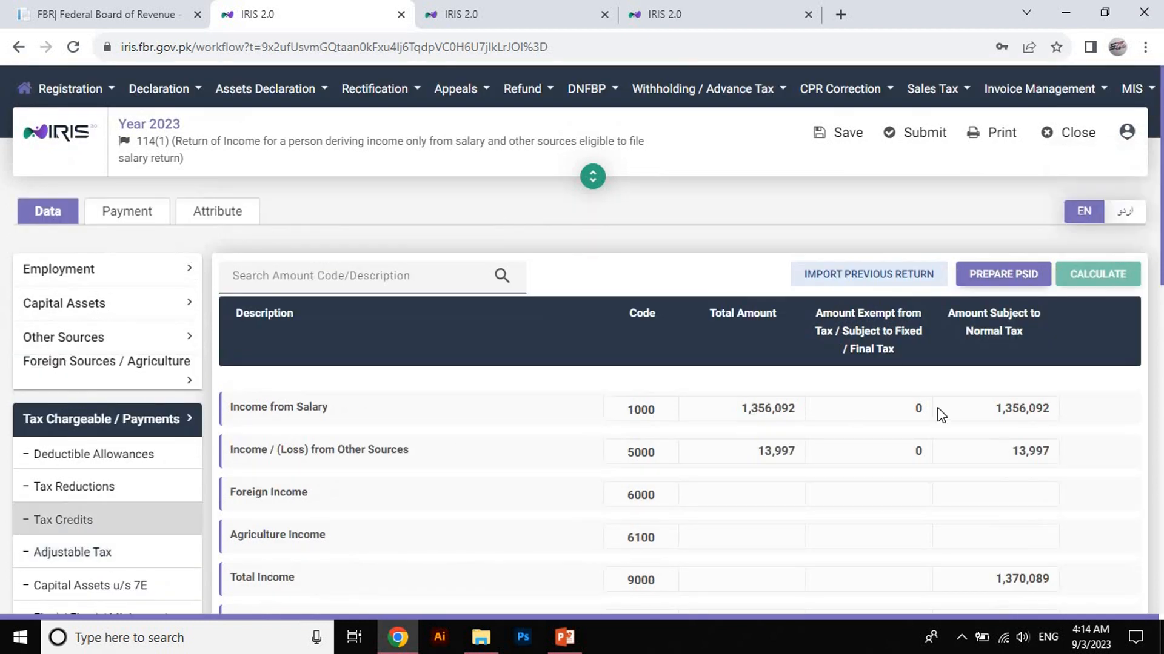
scroll(969, 443, down, 4)
drag(994, 412, 1063, 424)
key(ctrl+c)
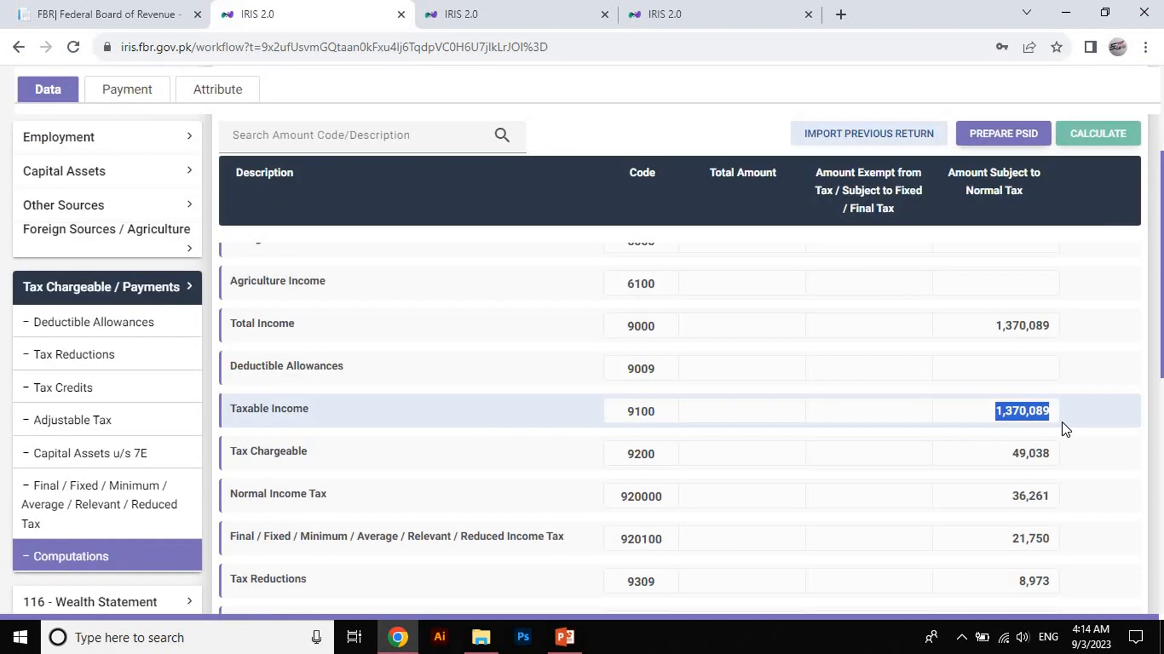
click(149, 602)
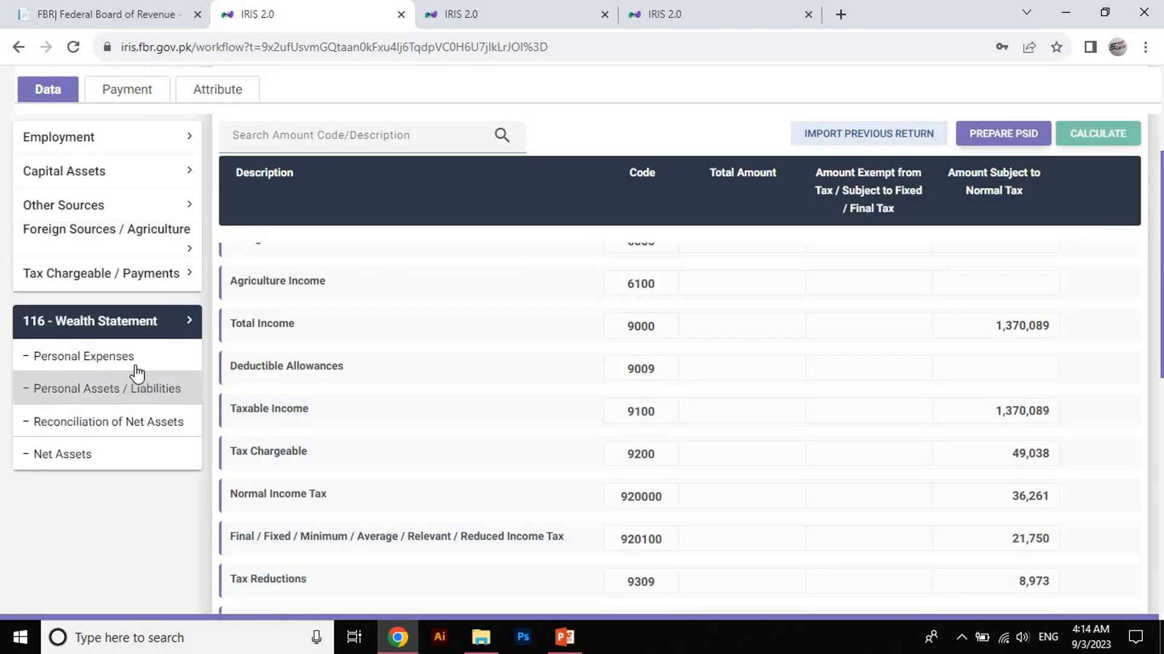
click(109, 421)
click(1039, 487)
key(ctrl+v)
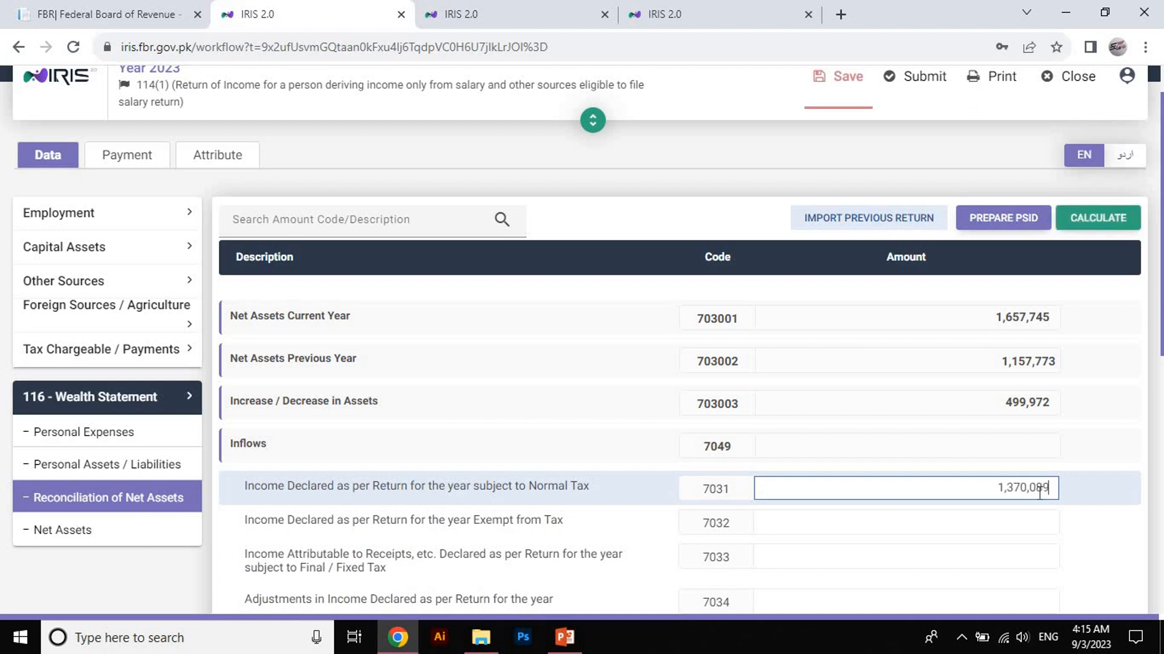
click(1106, 218)
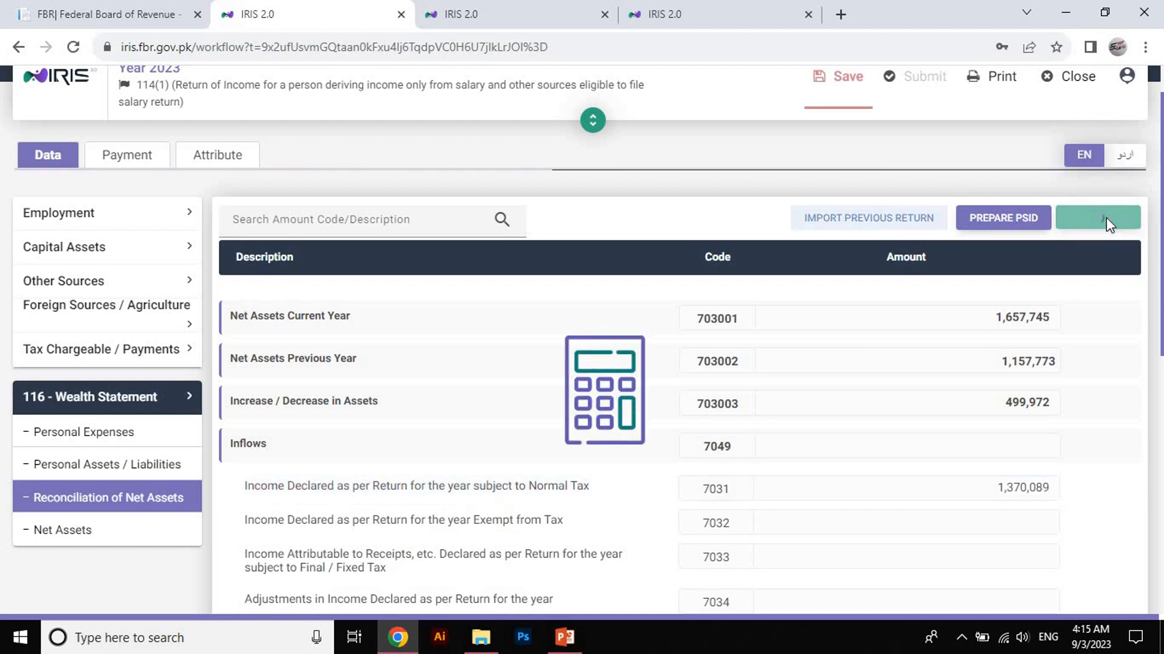
- Copy the 145,000 total receipts from Final / Fixed tax into the reconciliation's Income Attributable to Receipts subject to Final / Fixed Tax, and calculate
scroll(414, 448, down, 2)
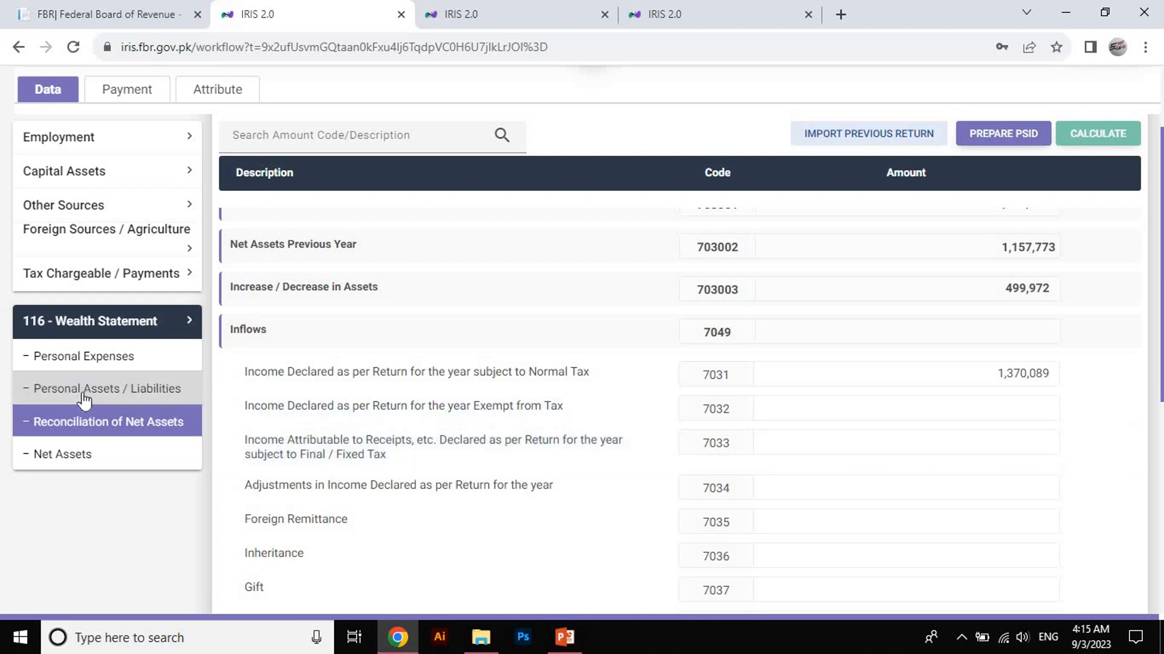
click(117, 277)
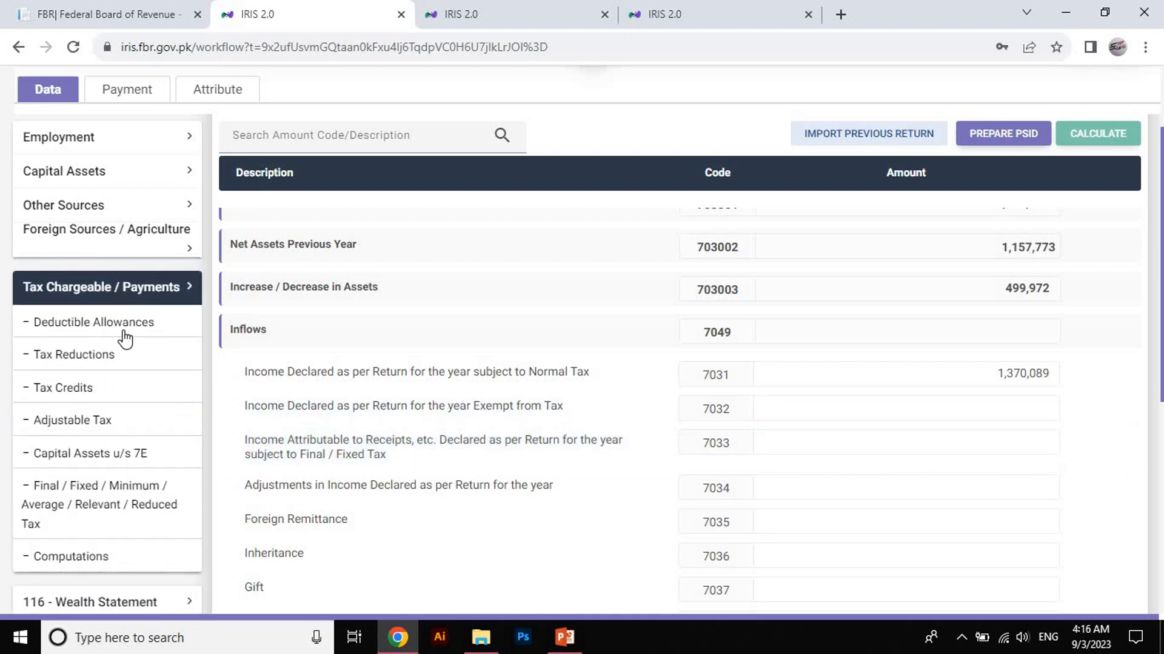
click(143, 505)
click(809, 397)
key(ctrl+c)
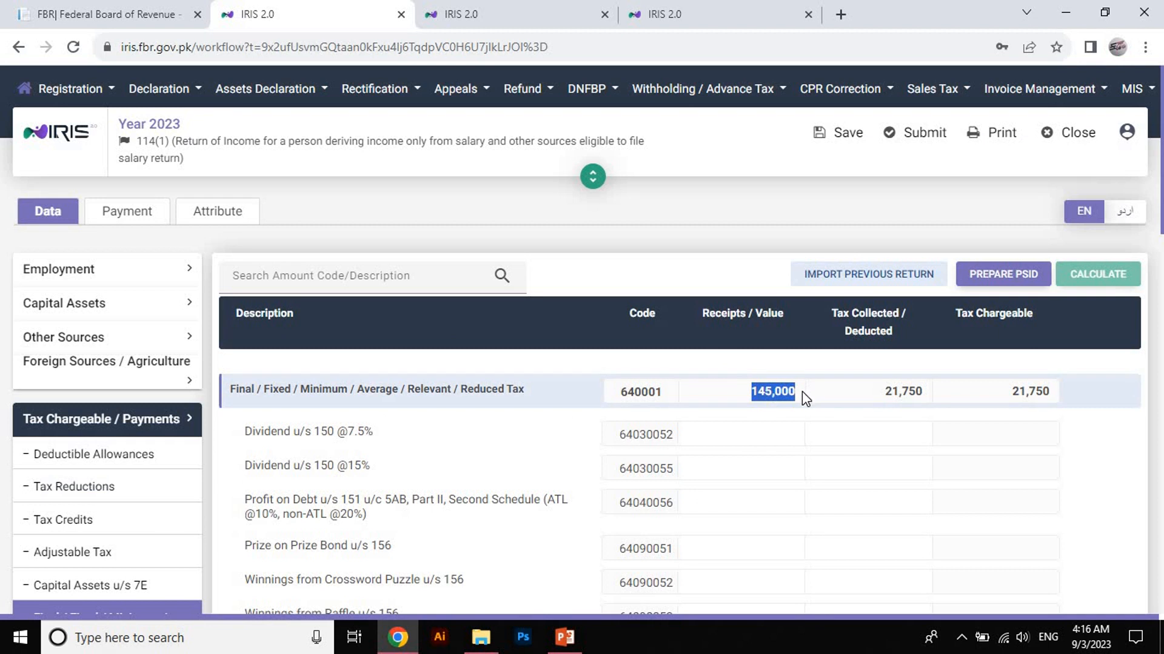
click(160, 426)
click(159, 437)
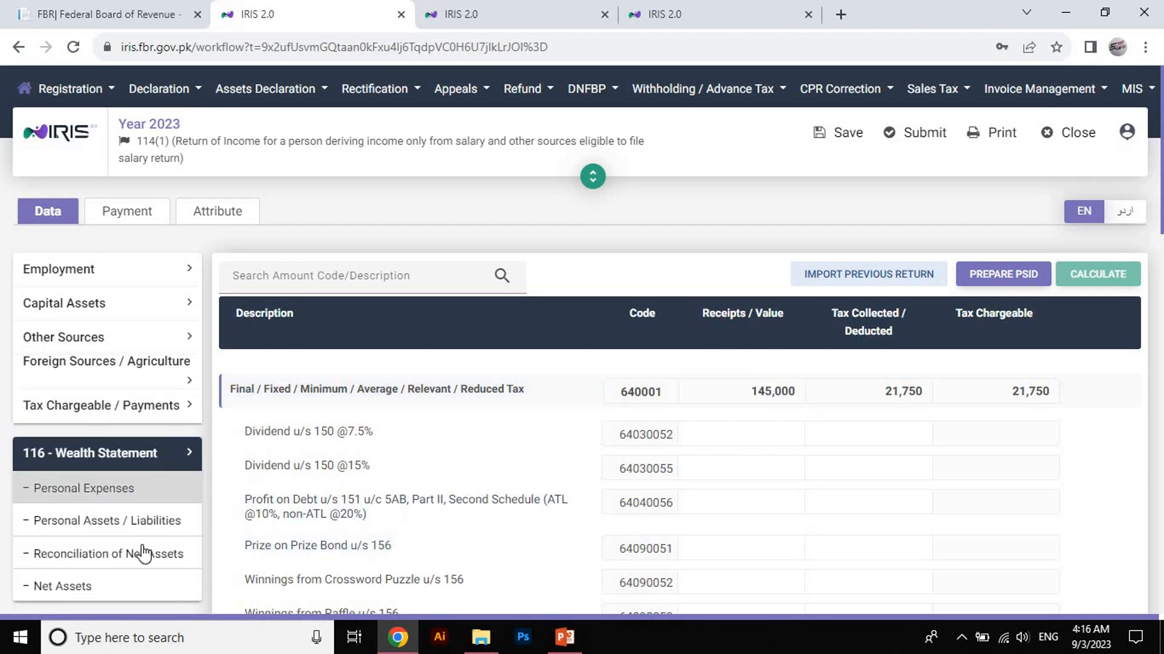
click(143, 552)
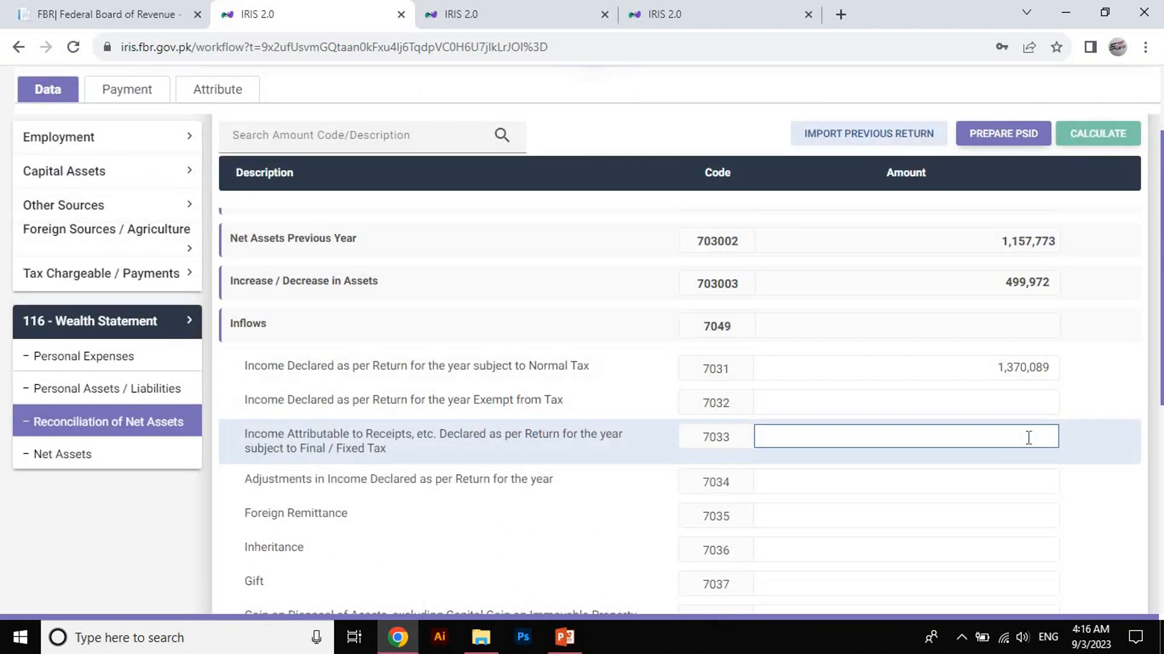
key(ctrl+v)
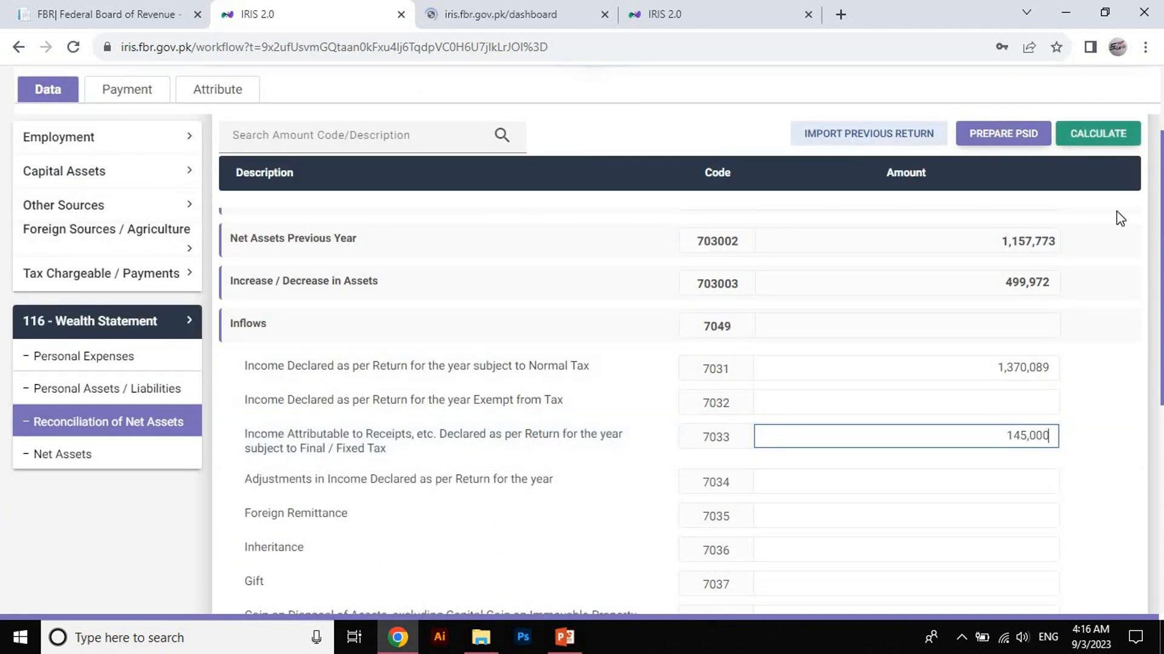
click(1118, 142)
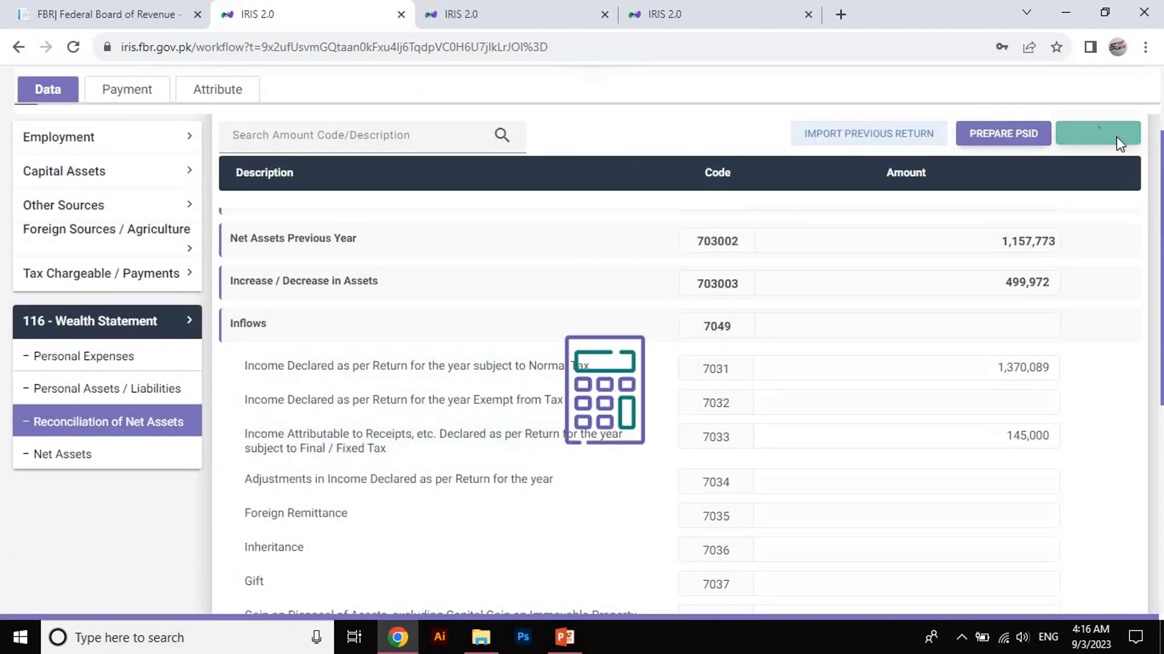
- Look up the tax collected under Adjustable Tax and Final / Fixed Tax, enter 53,838 as Rates / Taxes / Charge / Cess in Personal Expenses, and calculate
scroll(336, 388, down, 2)
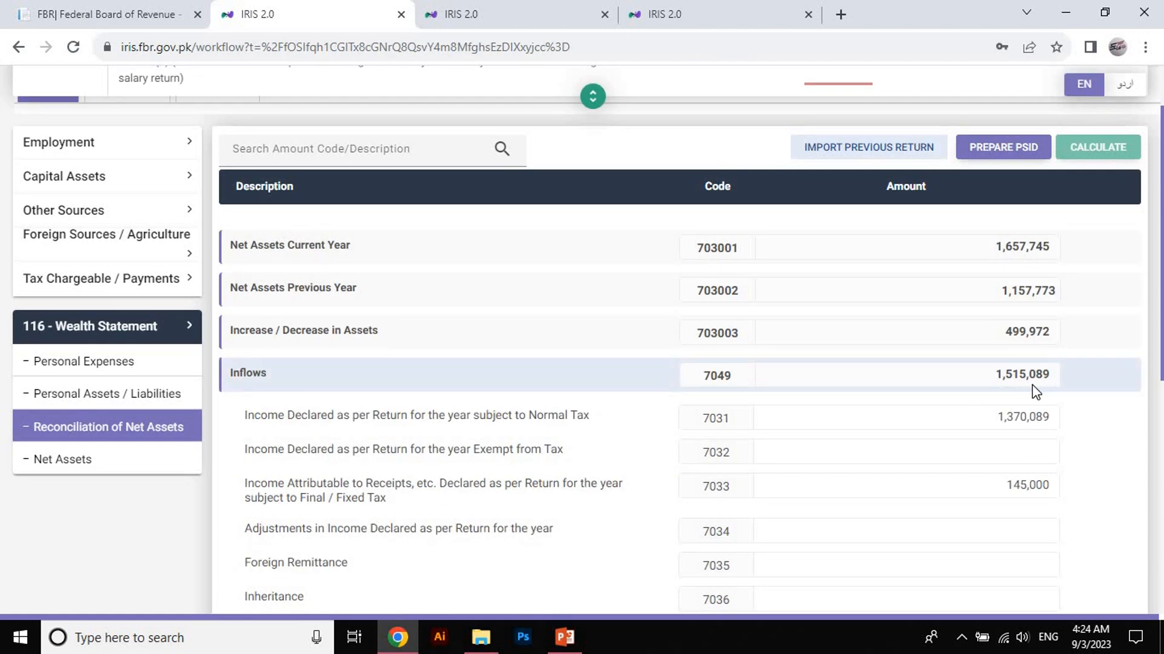
click(162, 367)
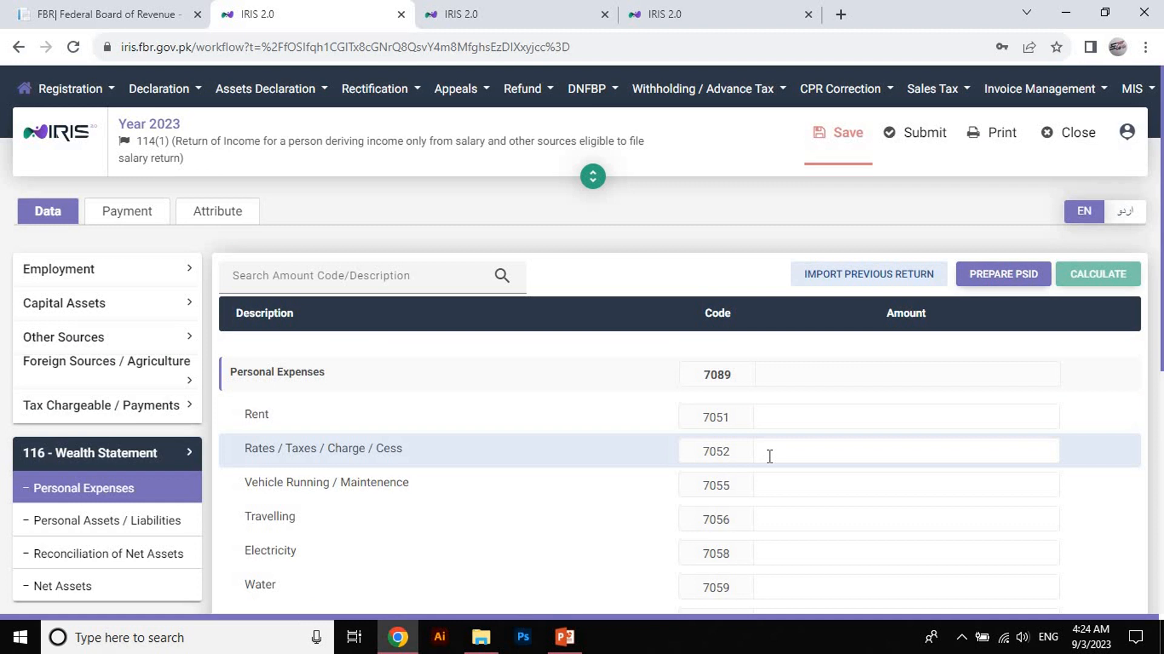
click(158, 414)
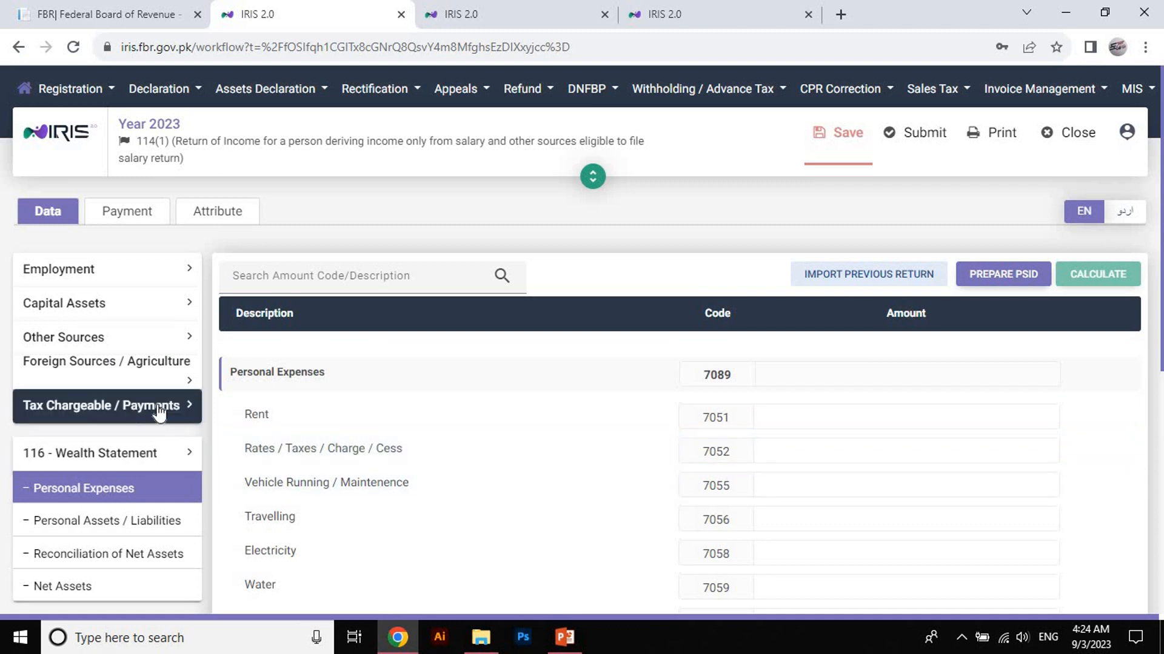
scroll(500, 380, down, 3)
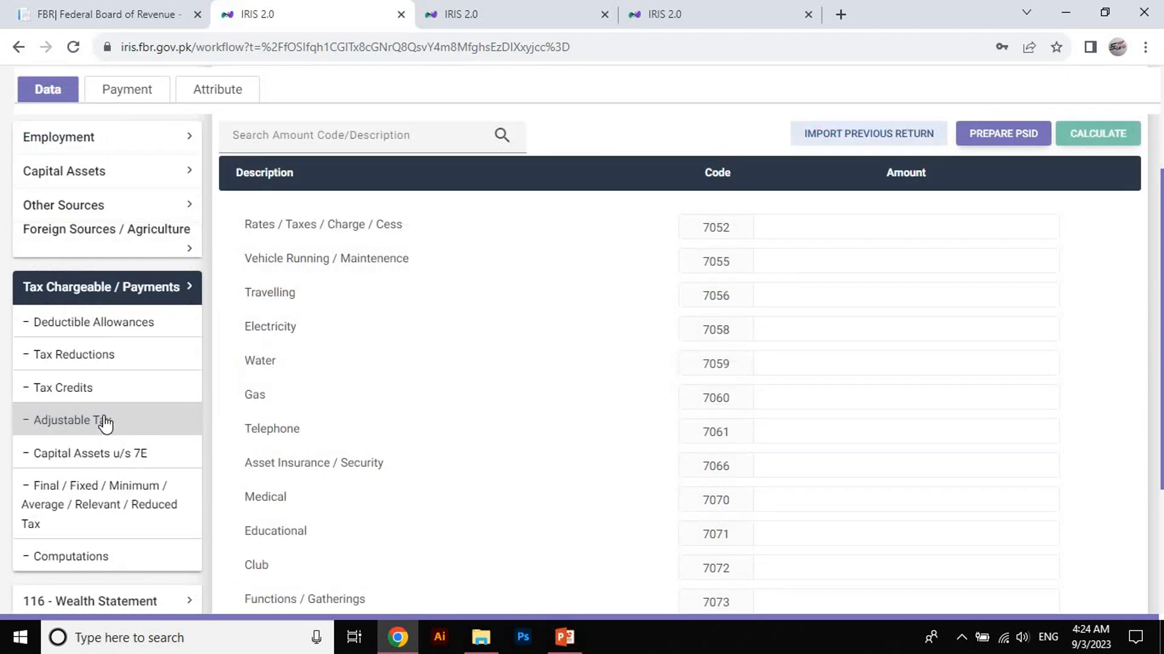
click(104, 421)
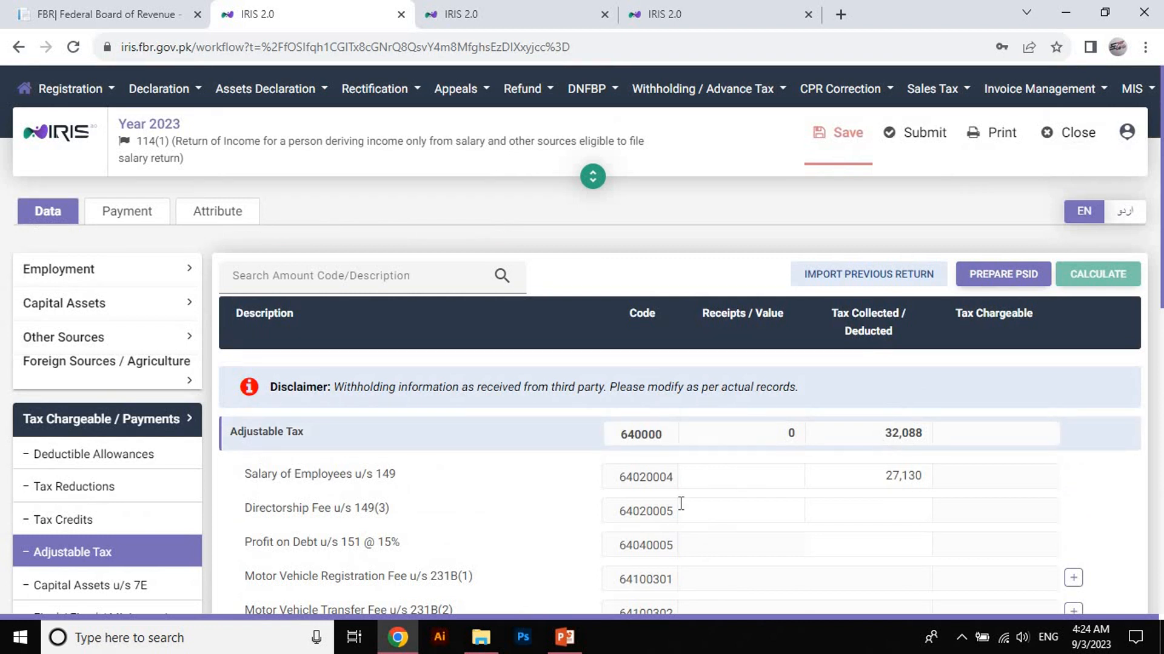
scroll(110, 519, down, 2)
click(109, 519)
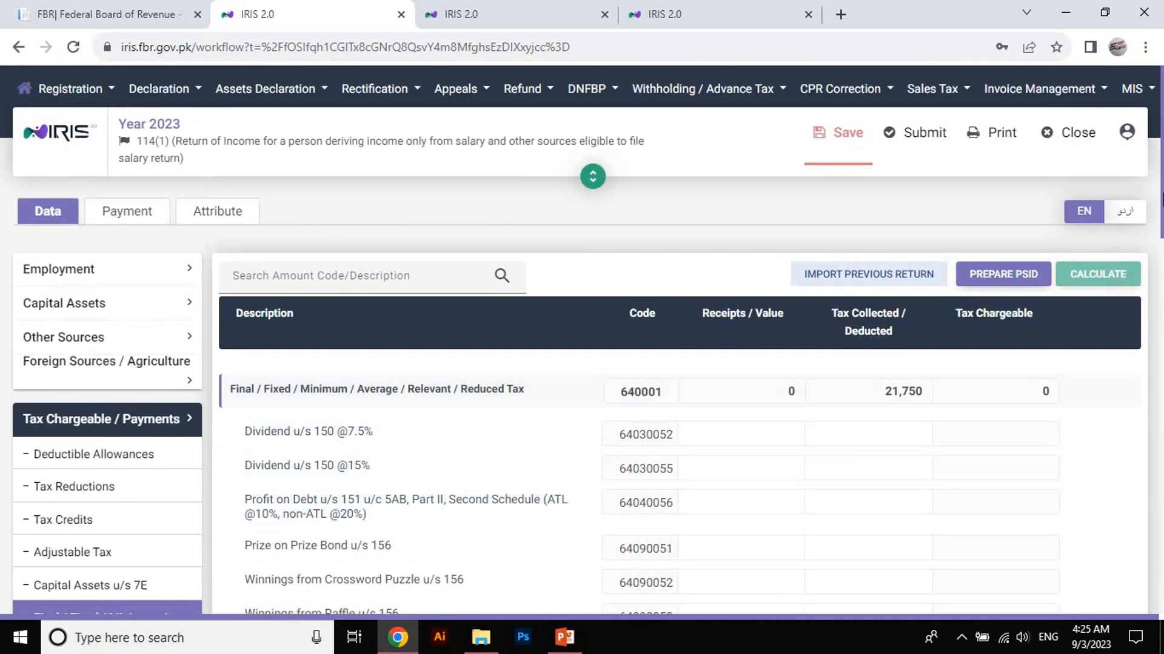
scroll(109, 519, down, 2)
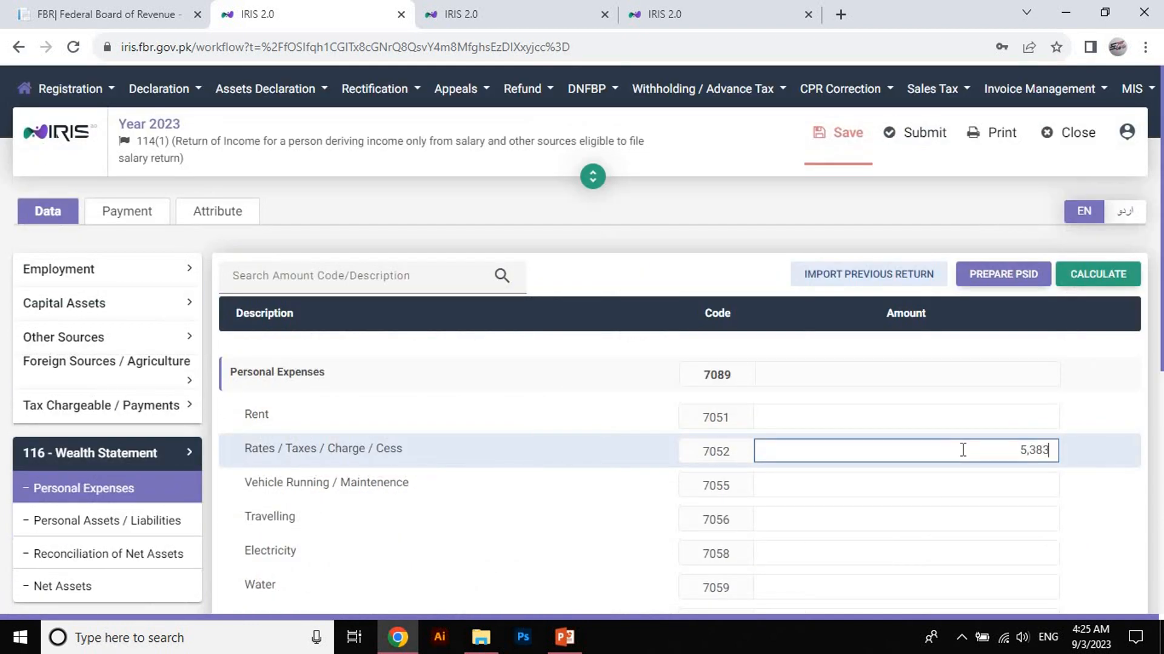
text(838)
click(1118, 268)
- Enter 45,490 for Vehicle Running / Maintenance and 40,000 for Travelling in Personal Expenses, and calculate
click(1037, 480)
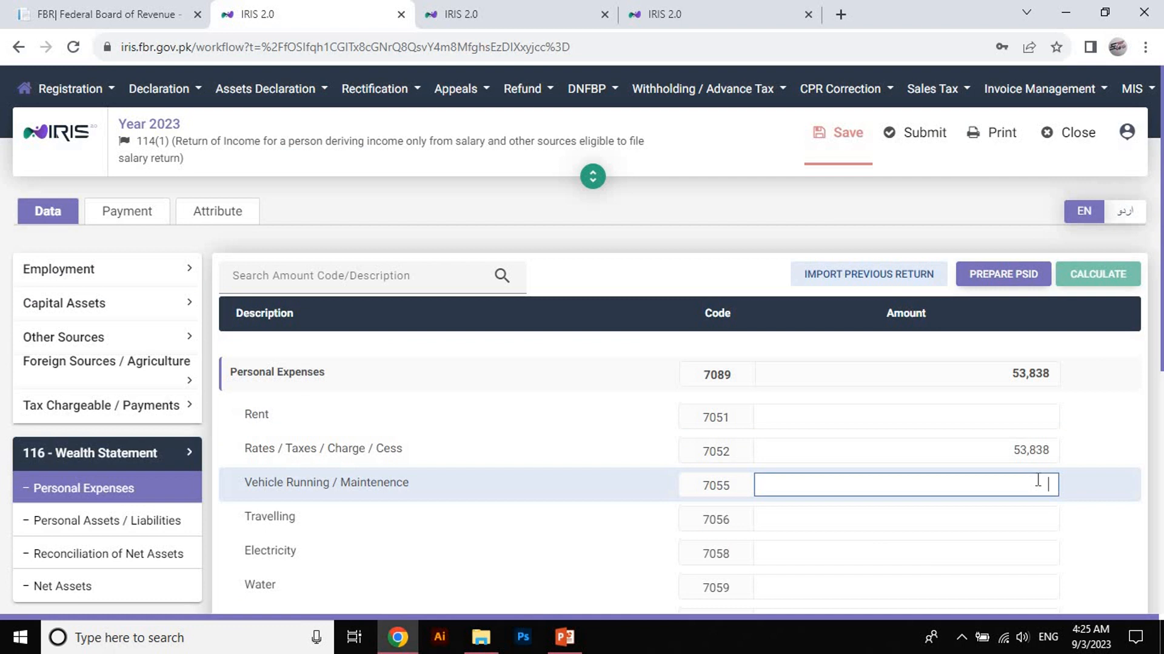
text(45490)
key(Tab)
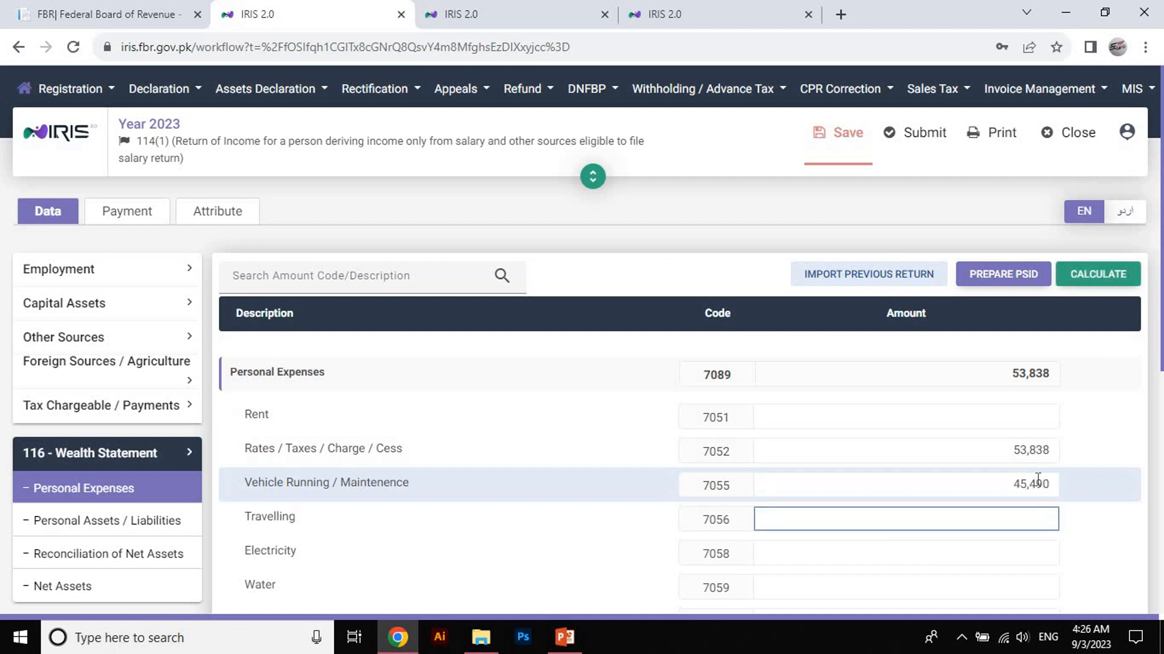
text(400000)
click(1088, 274)
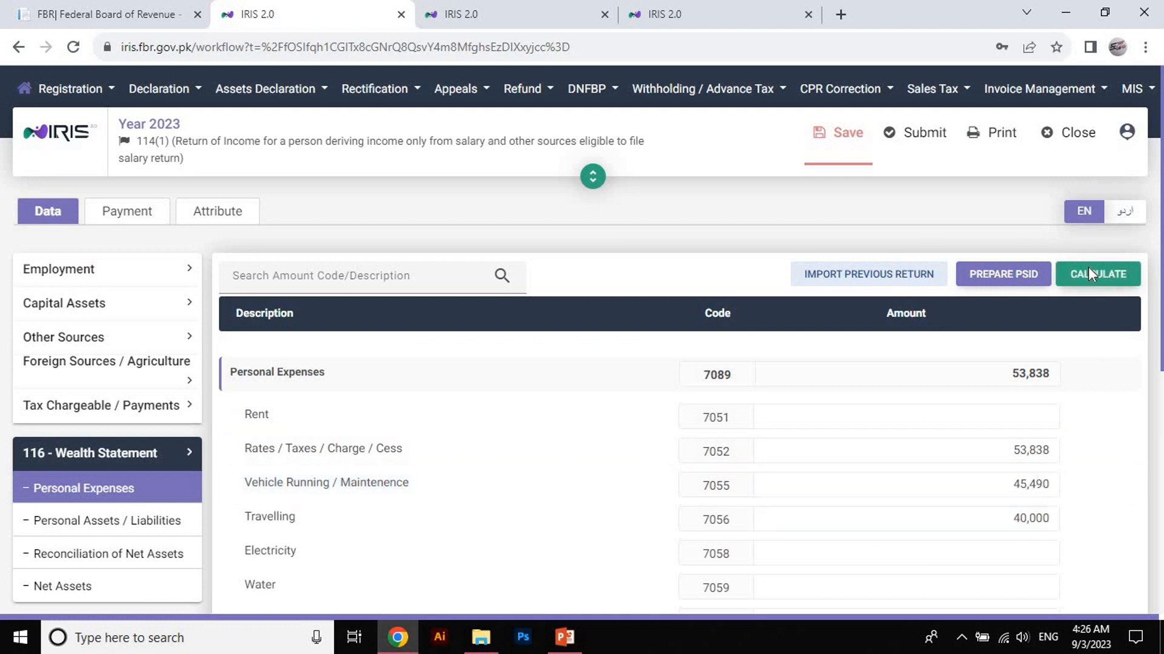
- Enter 86,339 for Electricity and 4,800 for Gas in Personal Expenses, and calculate
click(1039, 553)
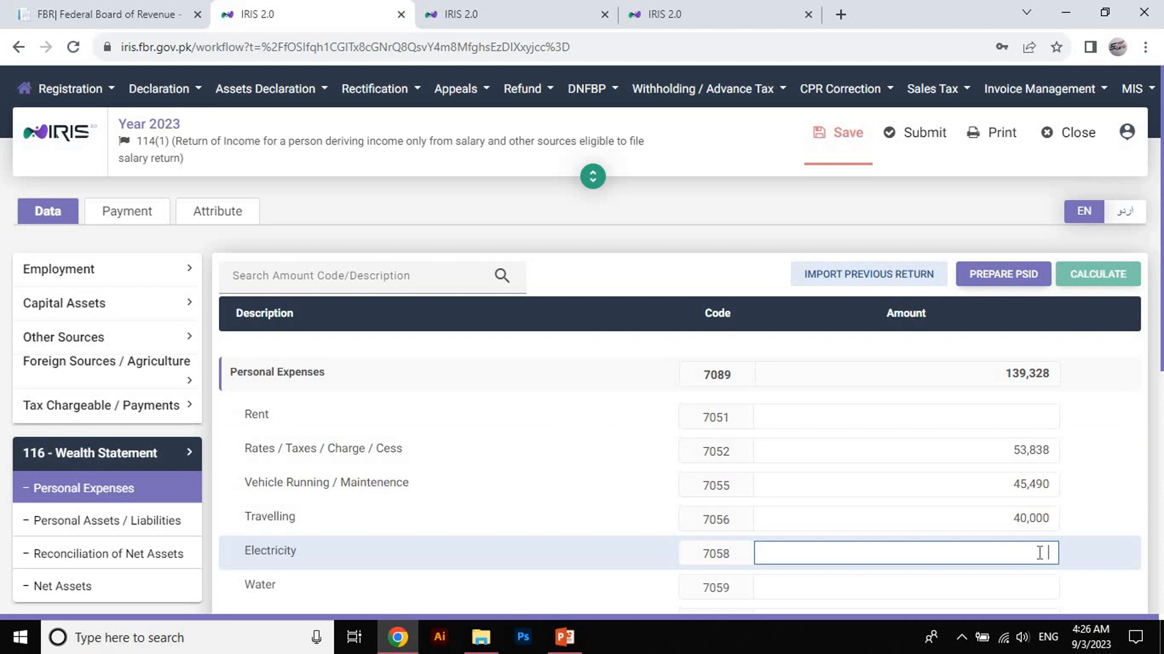
text(86339)
key(Tab)
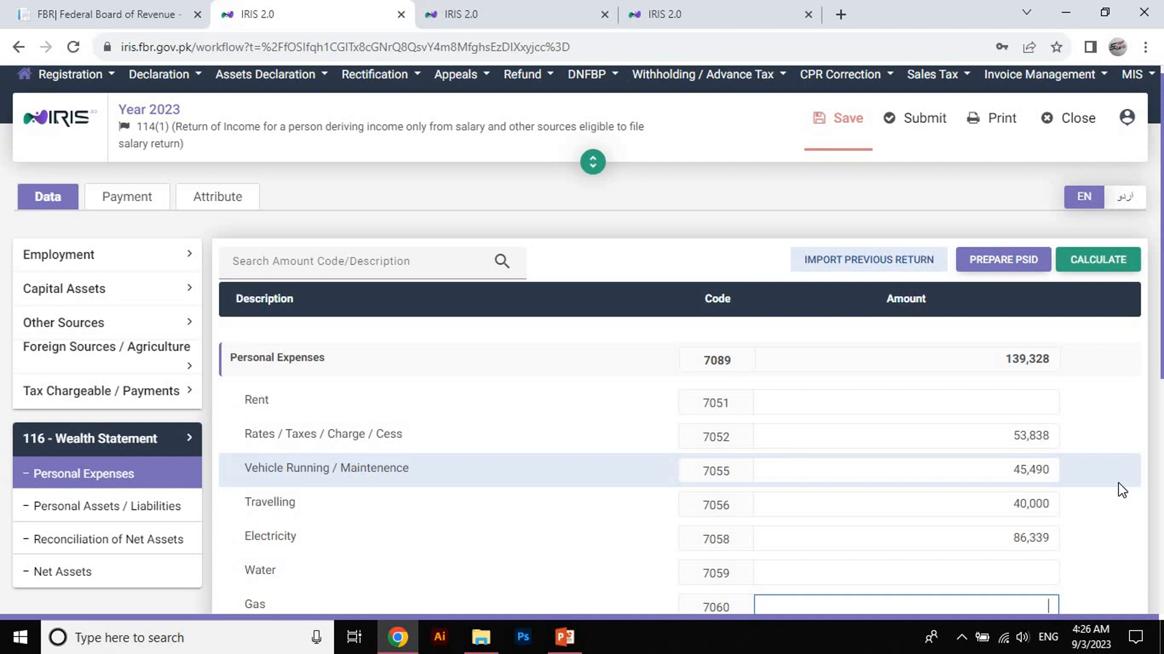
text(4800)
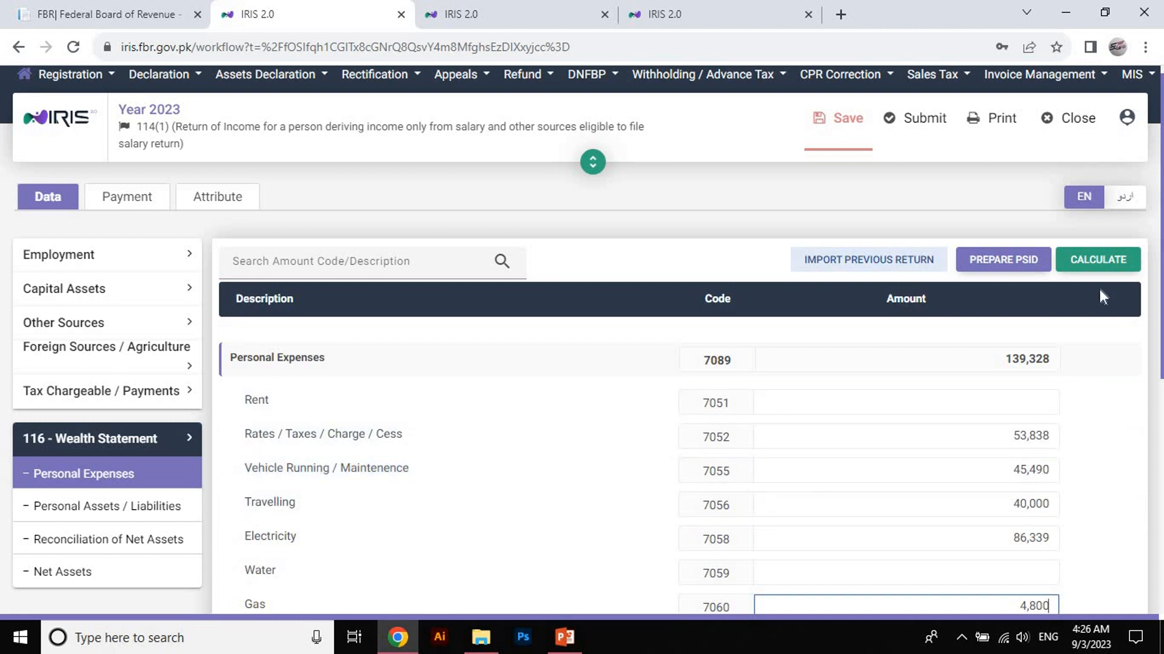
click(1111, 276)
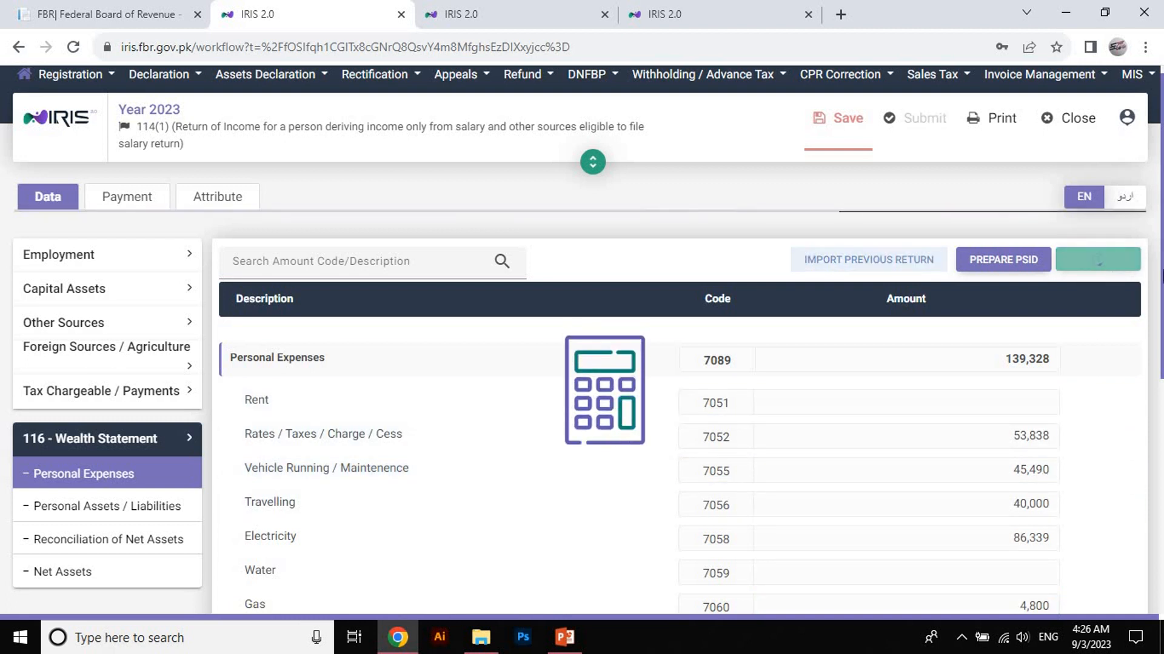
- Enter 38,542 as the Telephone expense, calculate, and save the return
scroll(1029, 491, down, 3)
click(1029, 490)
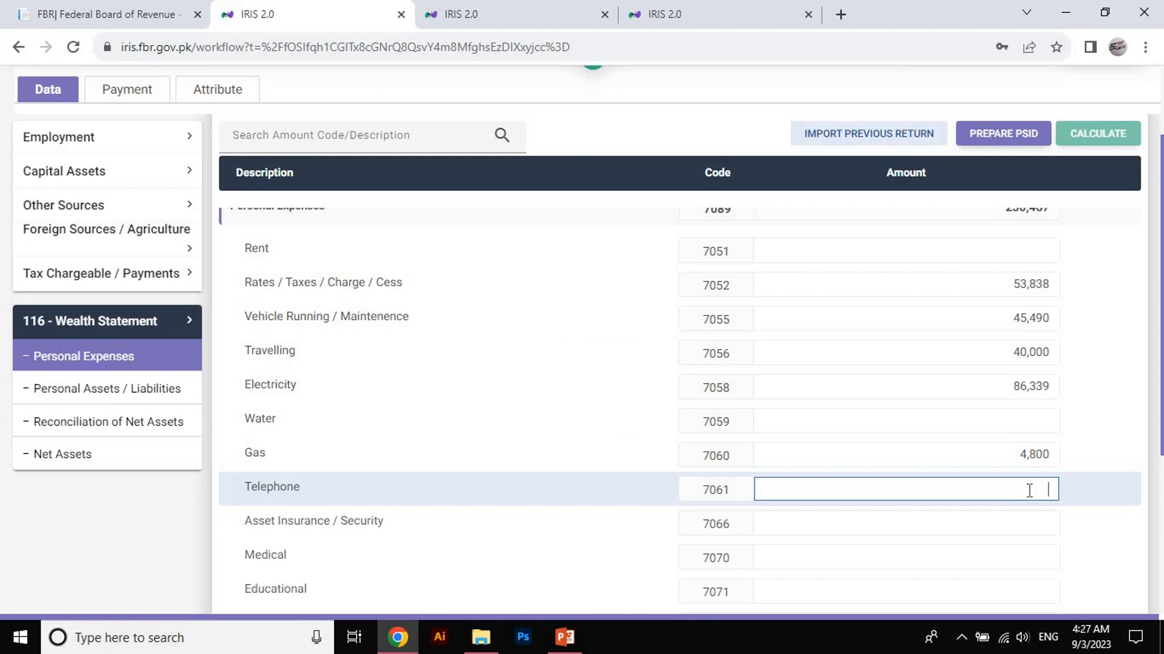
text(38542)
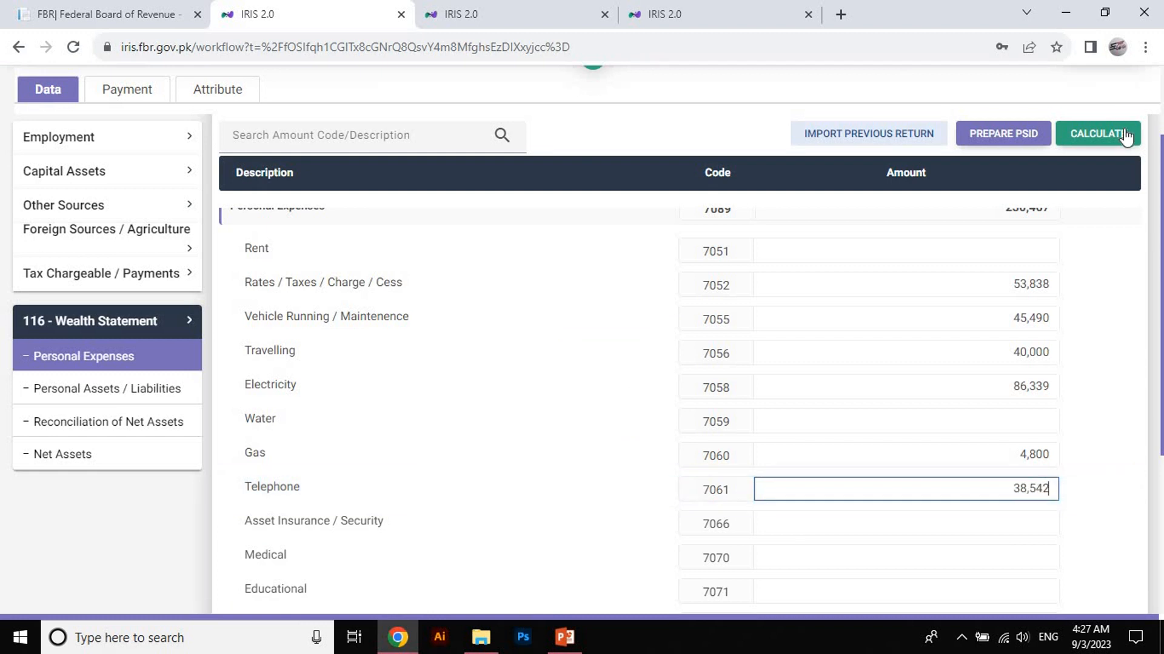
click(1124, 128)
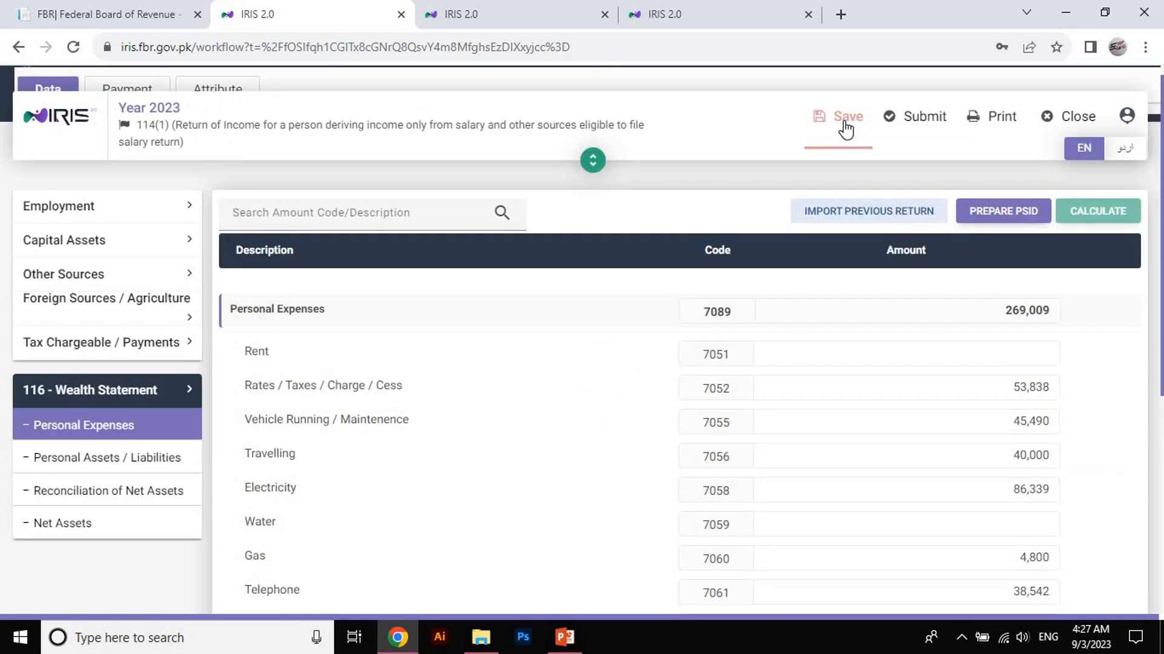
click(846, 129)
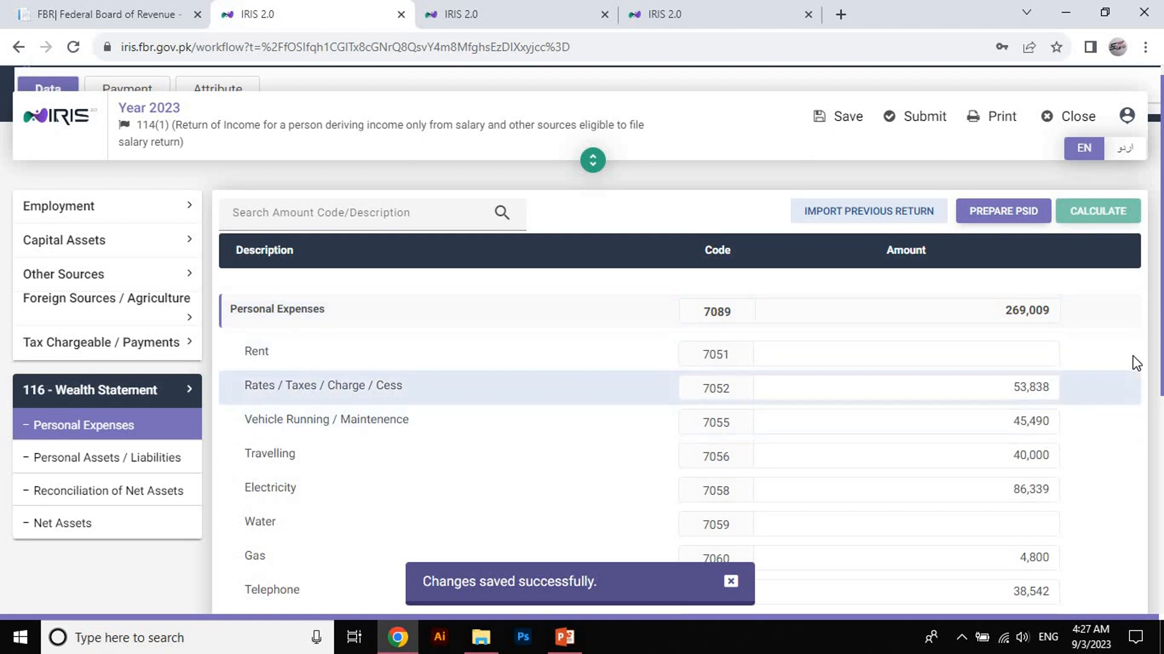
click(731, 584)
- Enter 78,458 as the Medical expense and calculate, leaving Contribution in Expenses by Family Members empty
scroll(979, 419, down, 4)
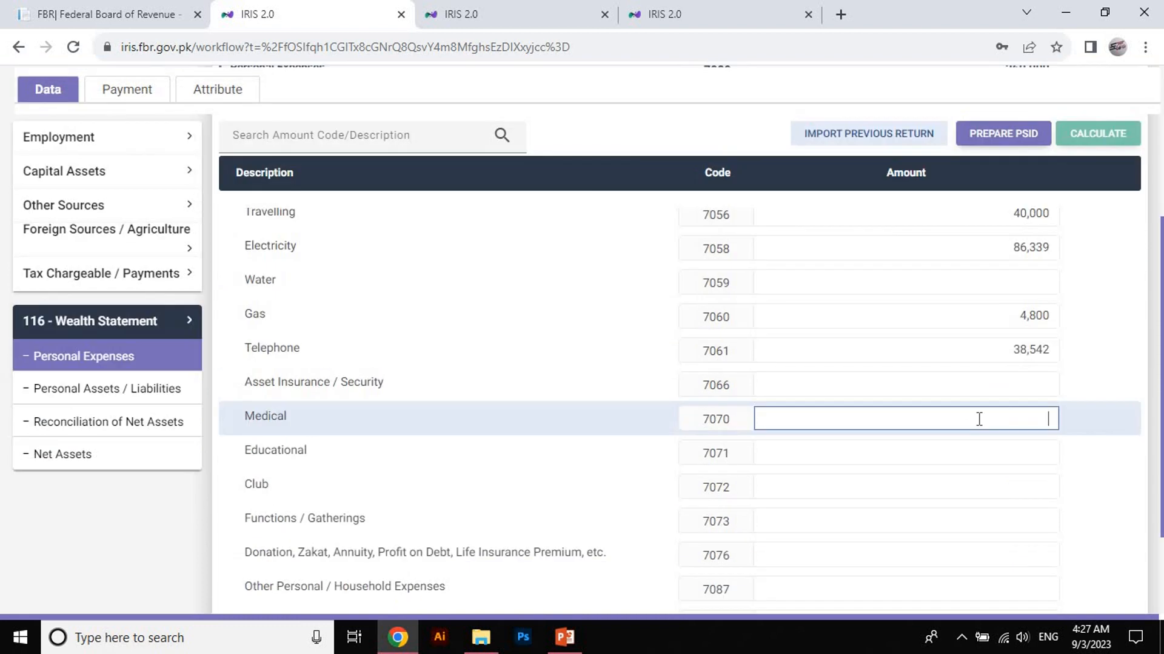
text(78458)
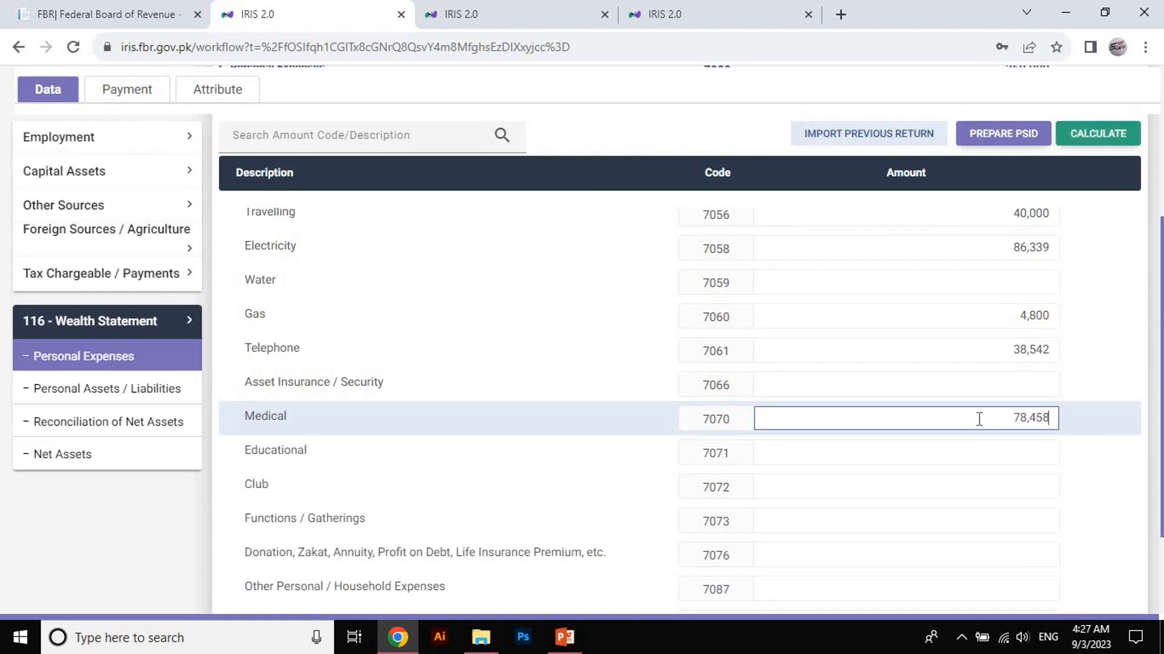
click(1102, 133)
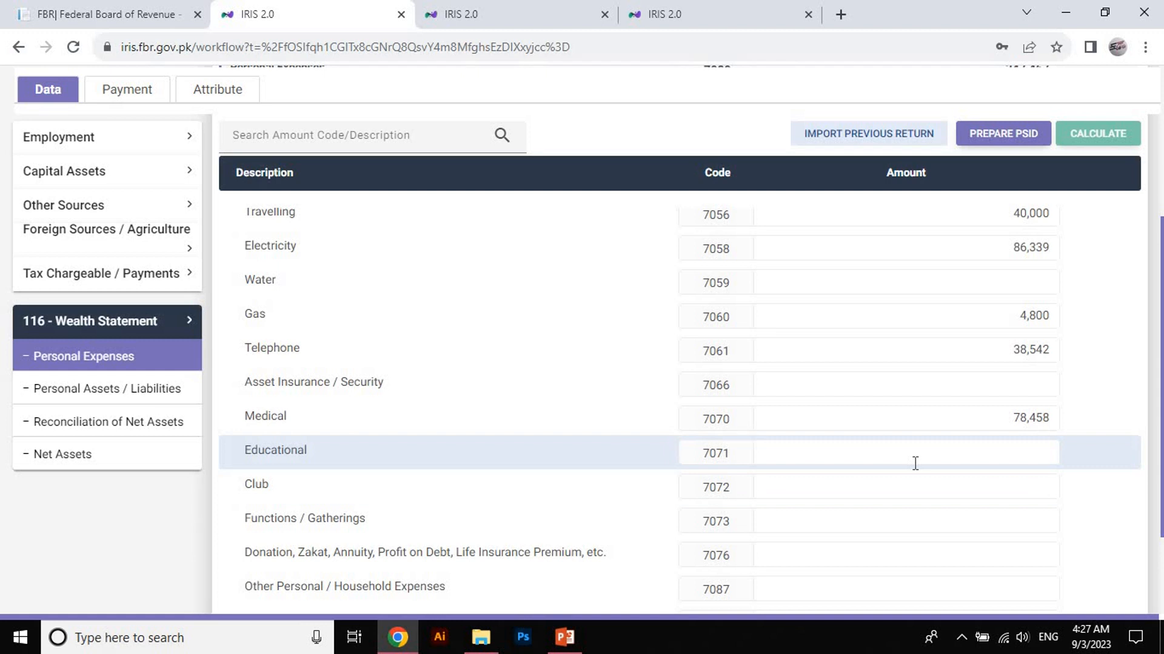
scroll(817, 453, down, 1)
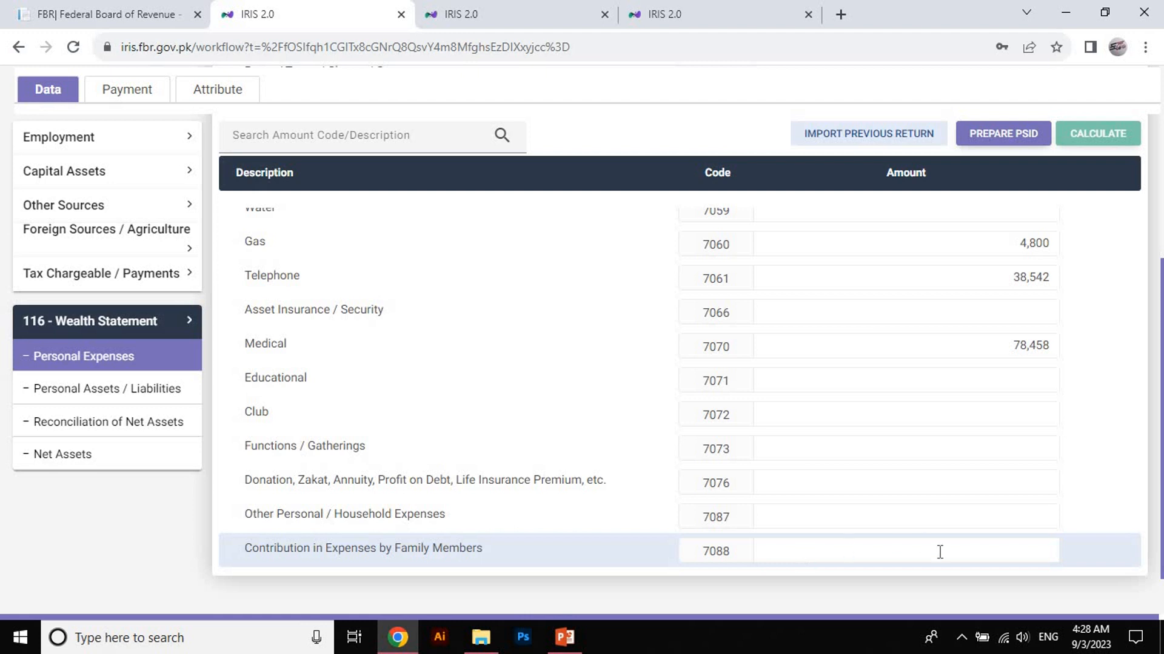
click(993, 554)
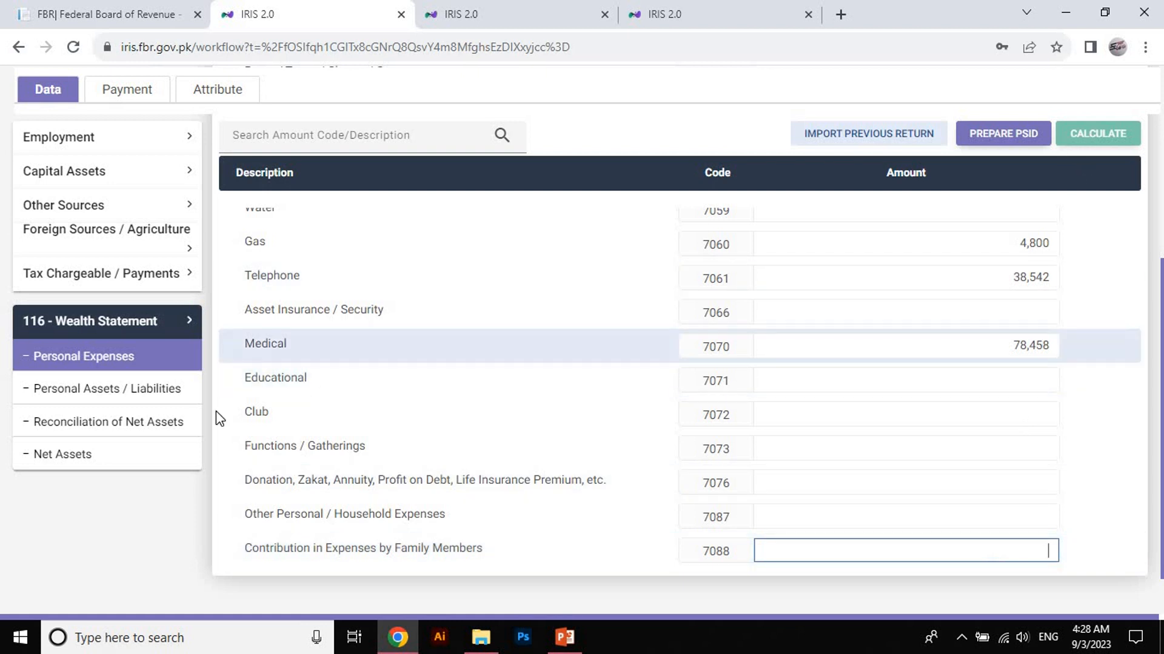
- Look up the Unreconciled Amount in Reconciliation of Net Assets, enter 667,650 as Other Personal / Household Expenses, and calculate
click(176, 432)
scroll(436, 486, down, 10)
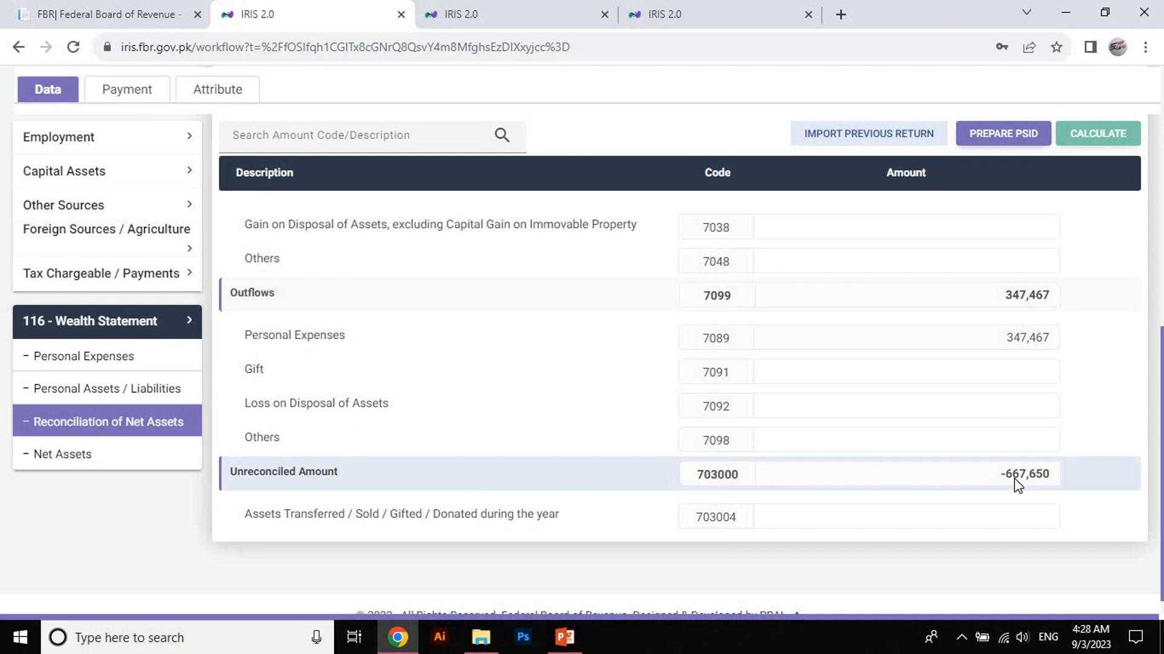
drag(1008, 477, 1052, 480)
click(76, 357)
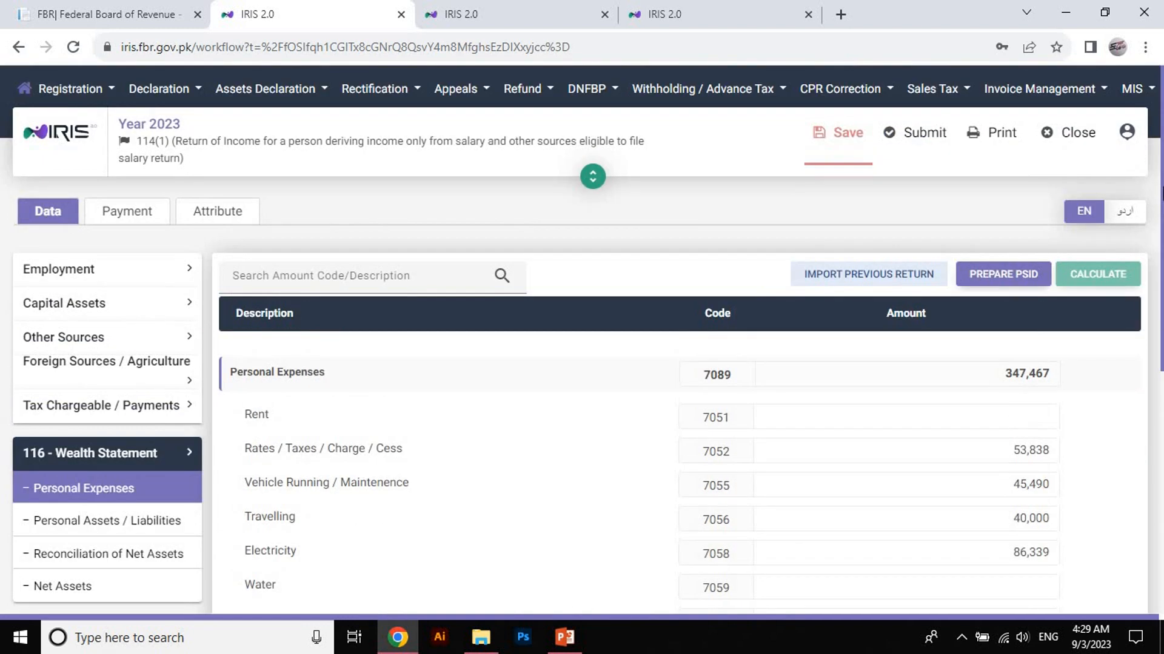
scroll(631, 469, down, 6)
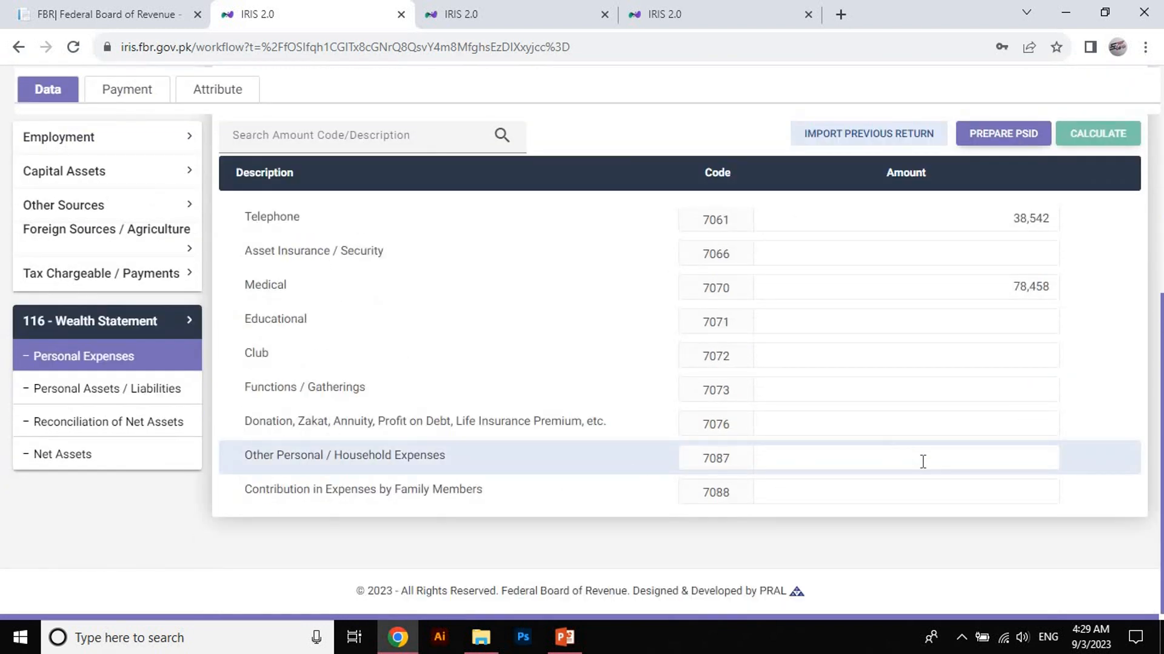
click(922, 462)
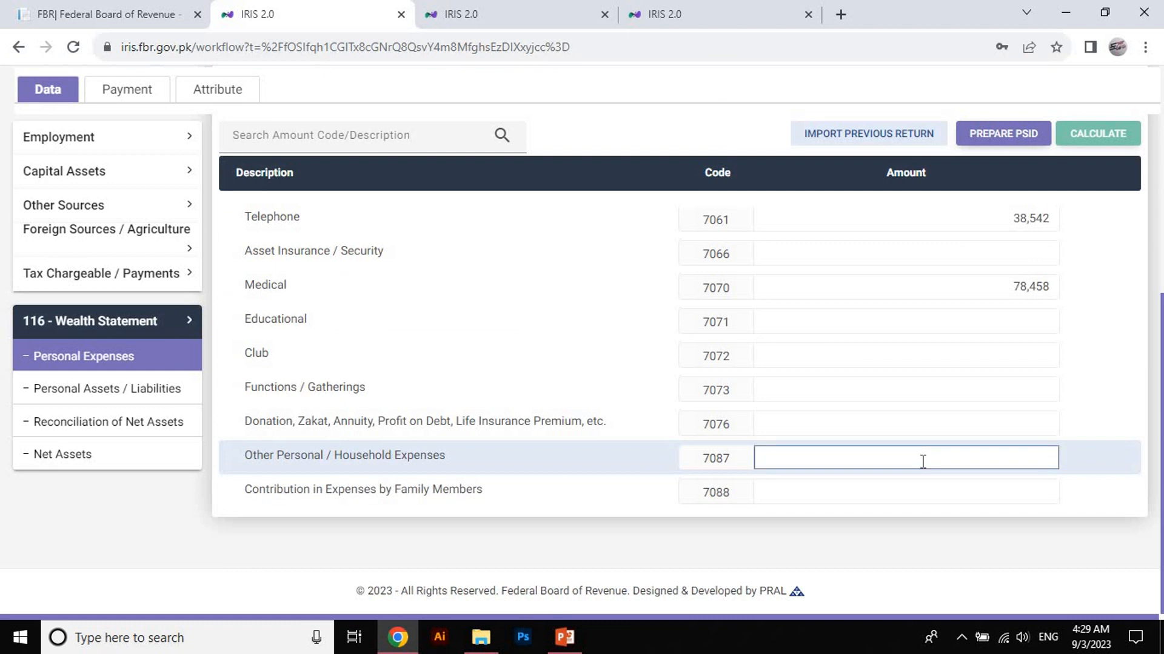
text(667650)
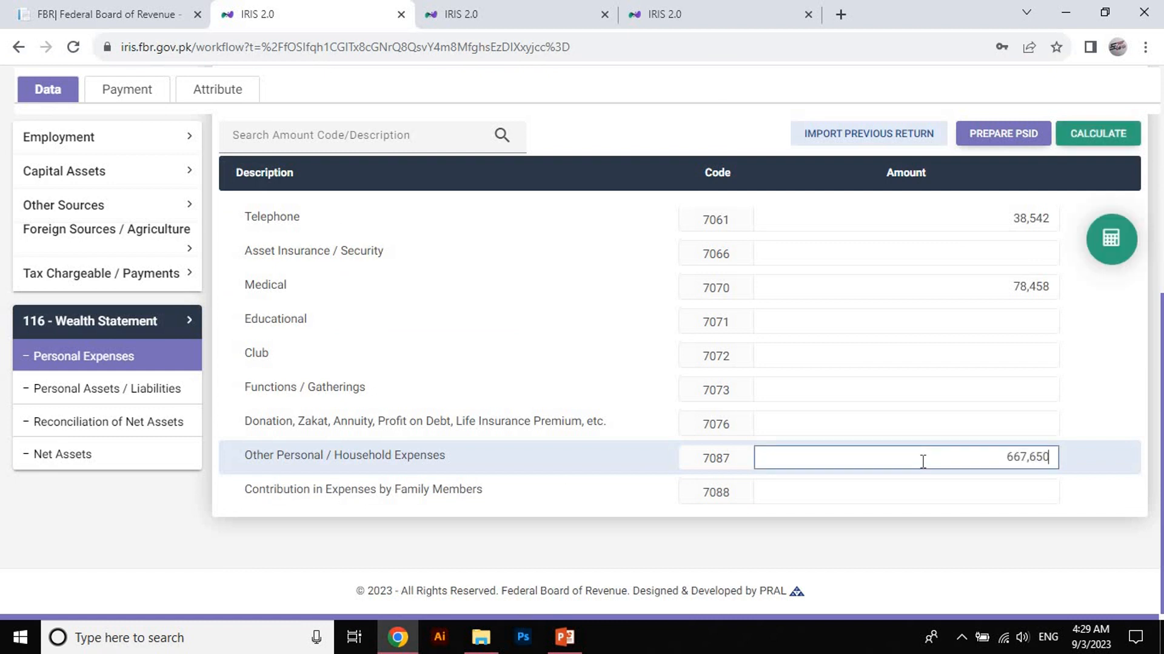
click(1118, 138)
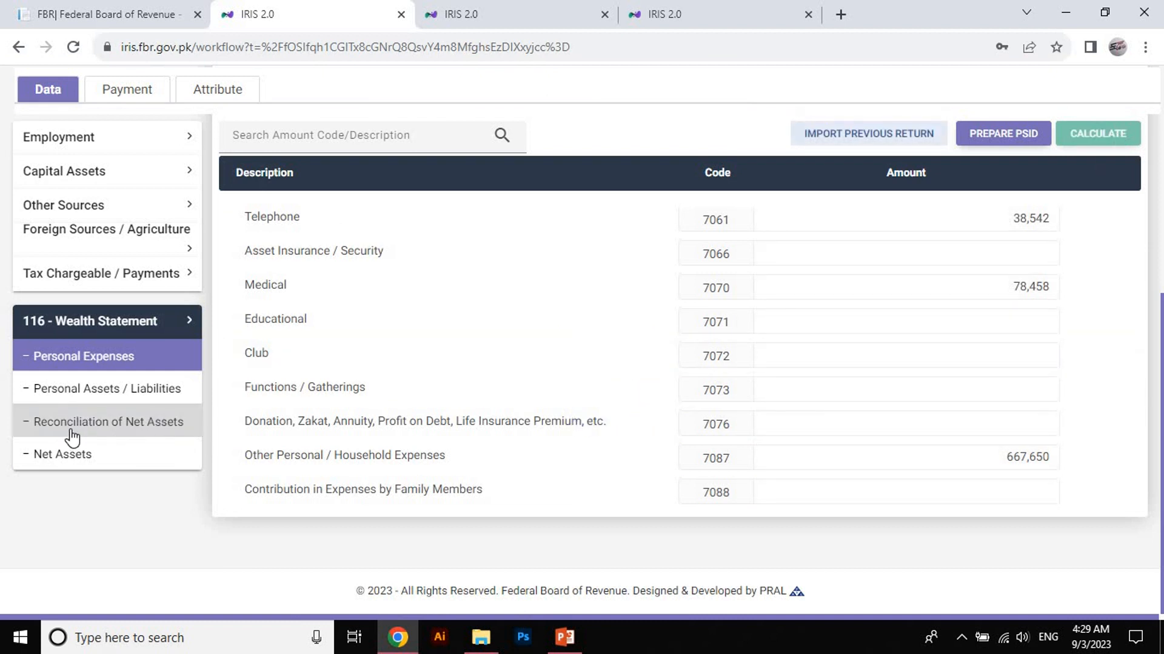
- Check the Unreconciled Amount in Reconciliation of Net Assets against the Personal Expenses entries, and review the net asset and inflow figures
click(183, 427)
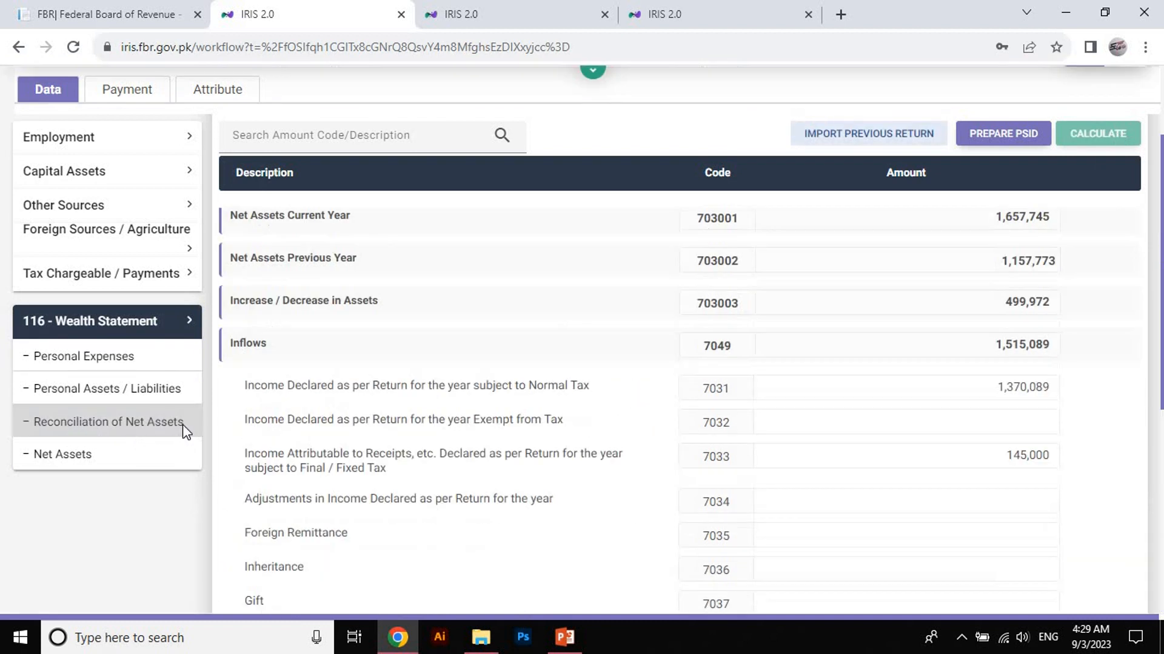
scroll(1037, 471, down, 8)
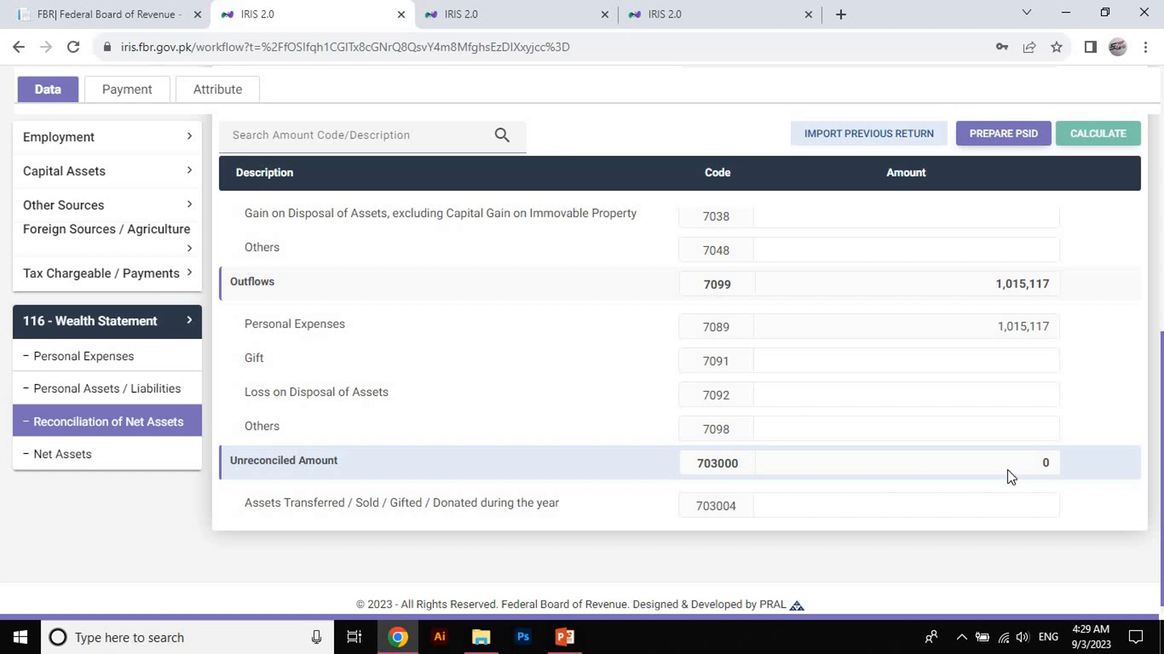
click(83, 357)
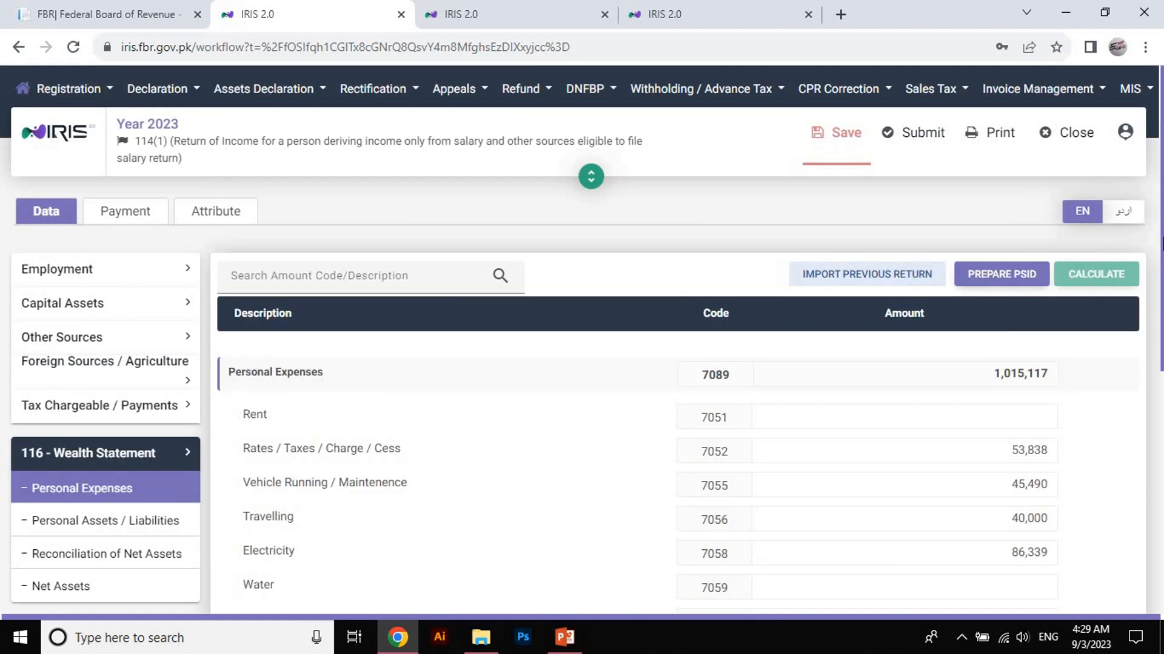
drag(1162, 216, 1163, 418)
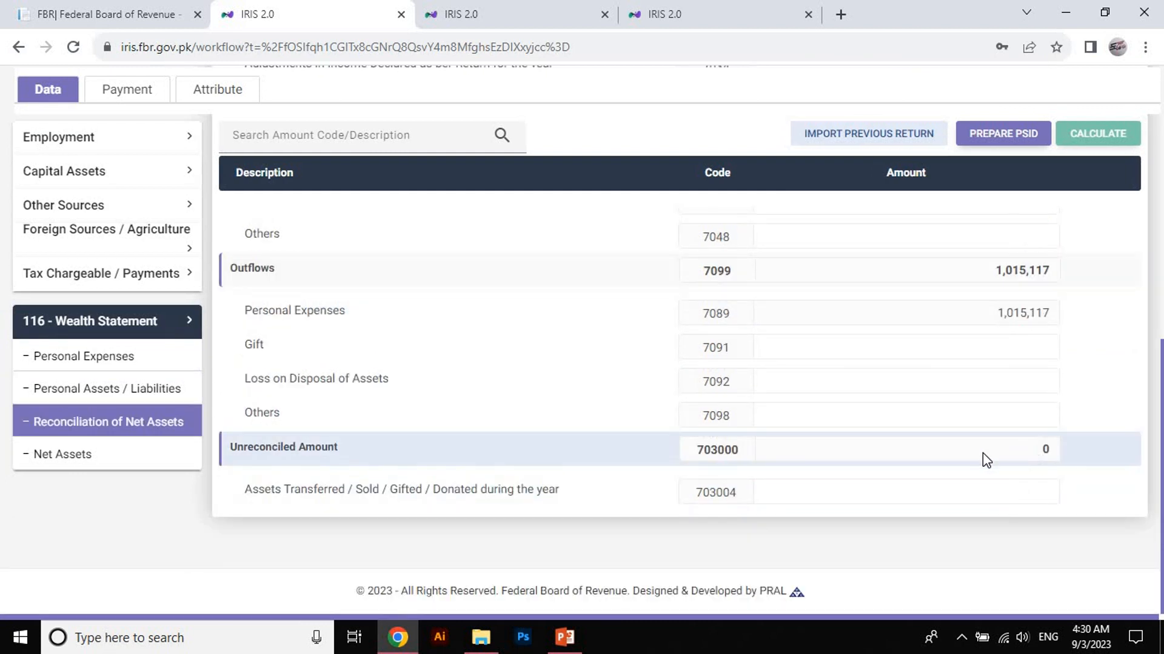
click(120, 359)
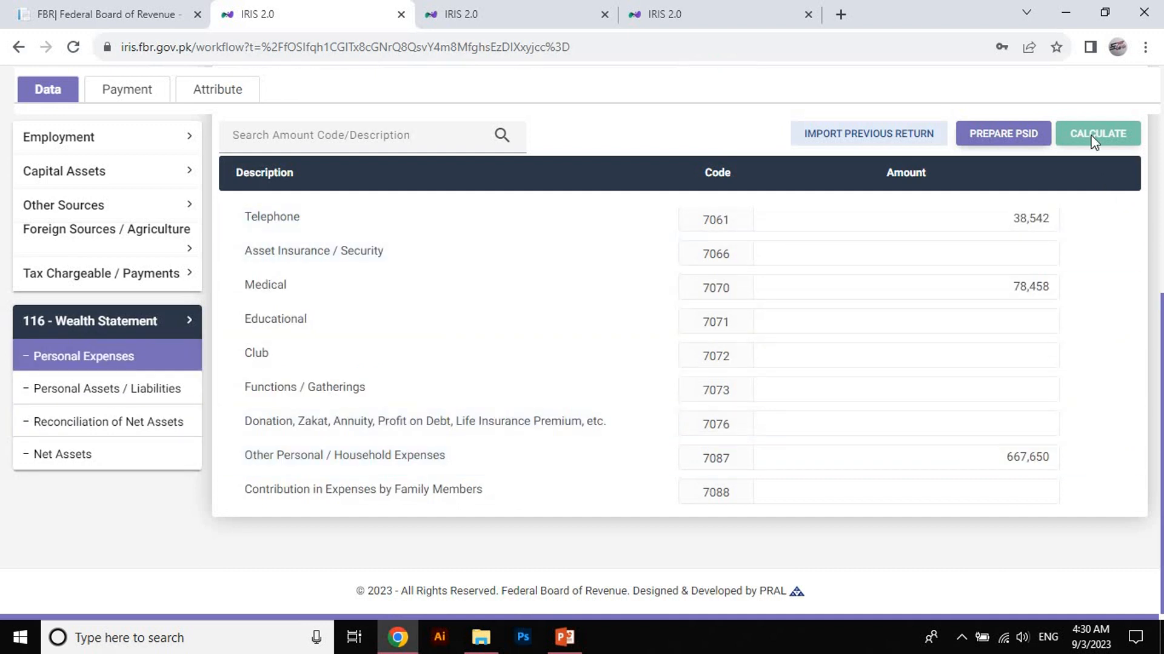
click(152, 422)
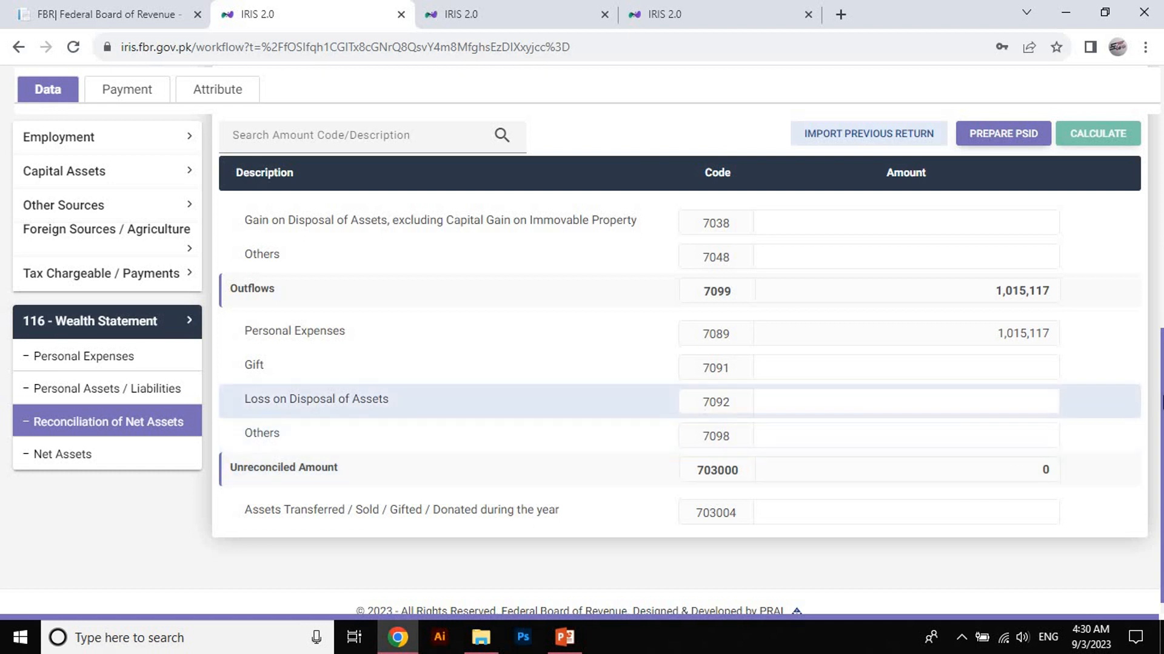
drag(1158, 332, 1158, 70)
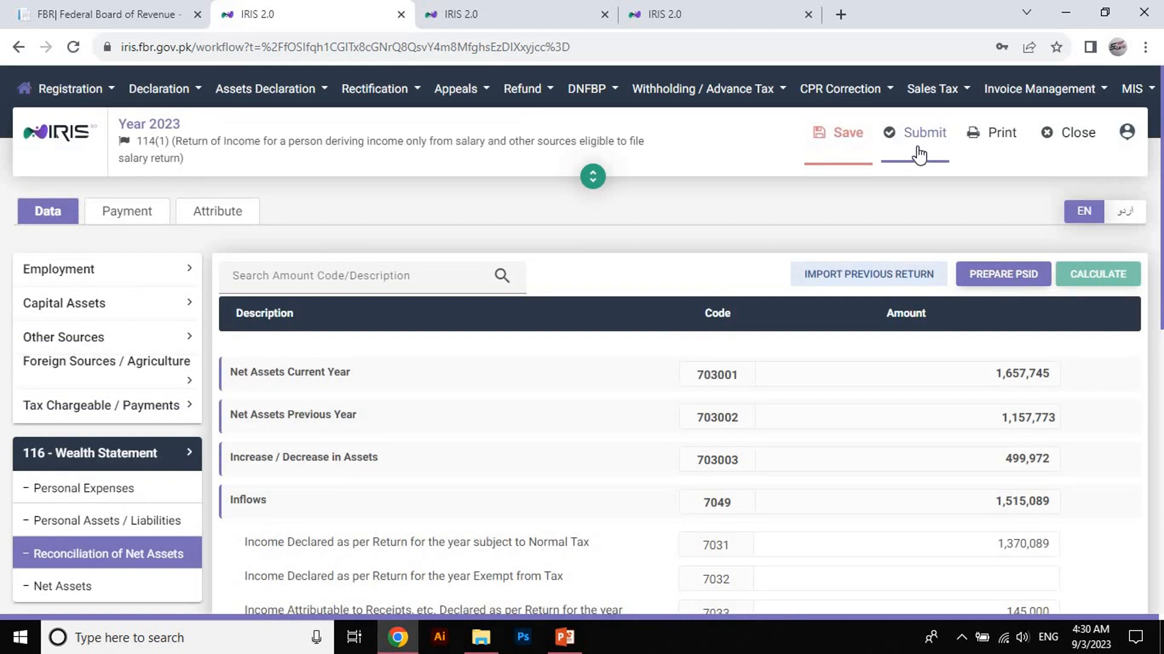
click(919, 156)
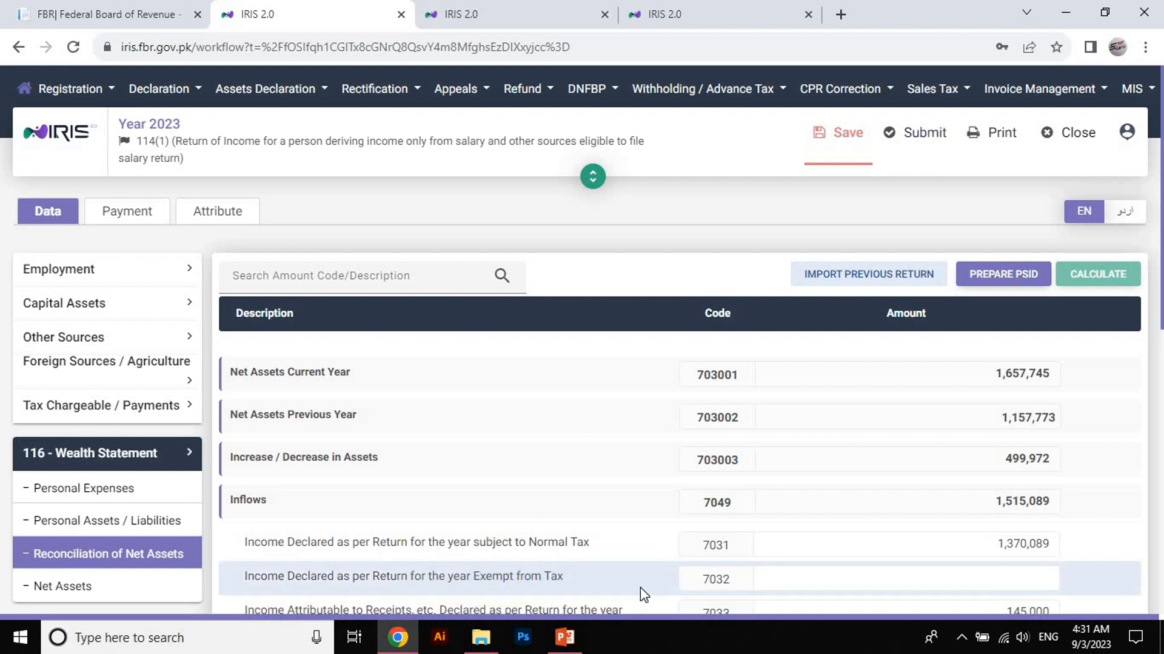
click(852, 148)
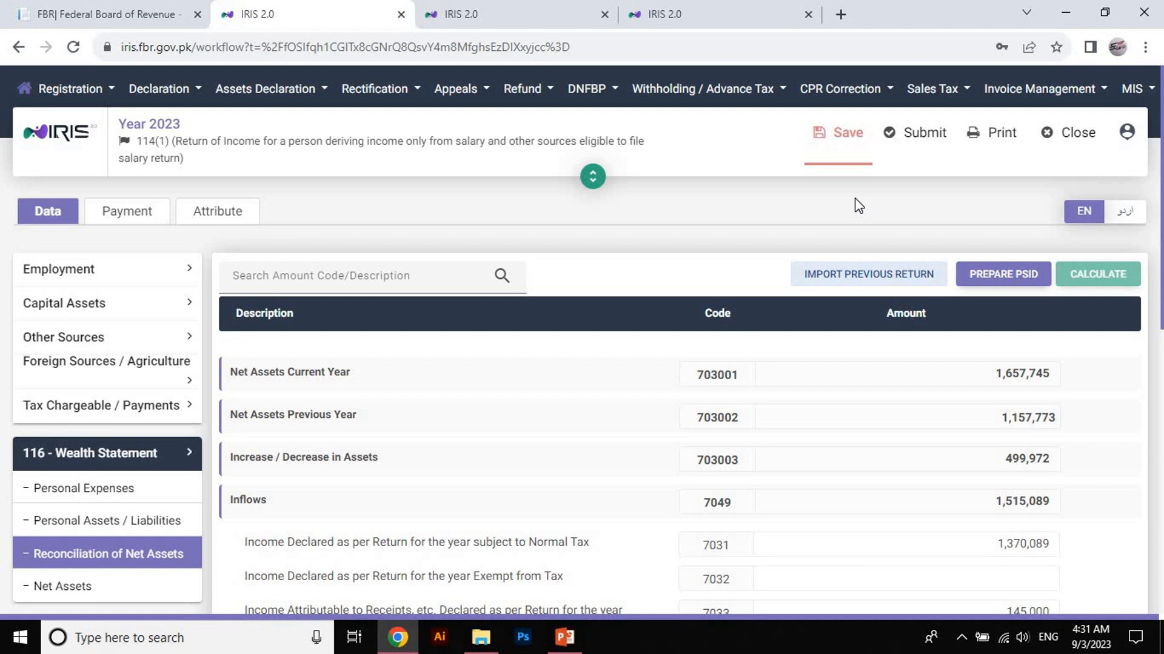
- Close the 2023 return, open Completed Tasks on the dashboard, and enlarge the page
click(1060, 140)
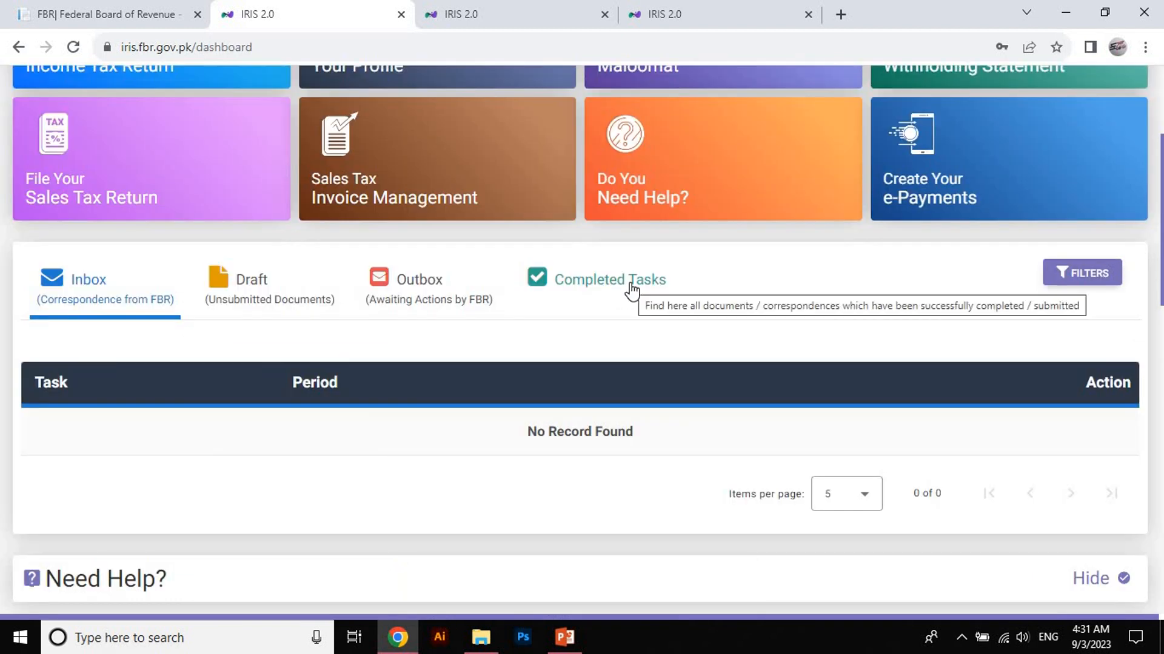
click(631, 291)
key(ctrl+plus)
key(ctrl+plus)
key(ctrl+plus)
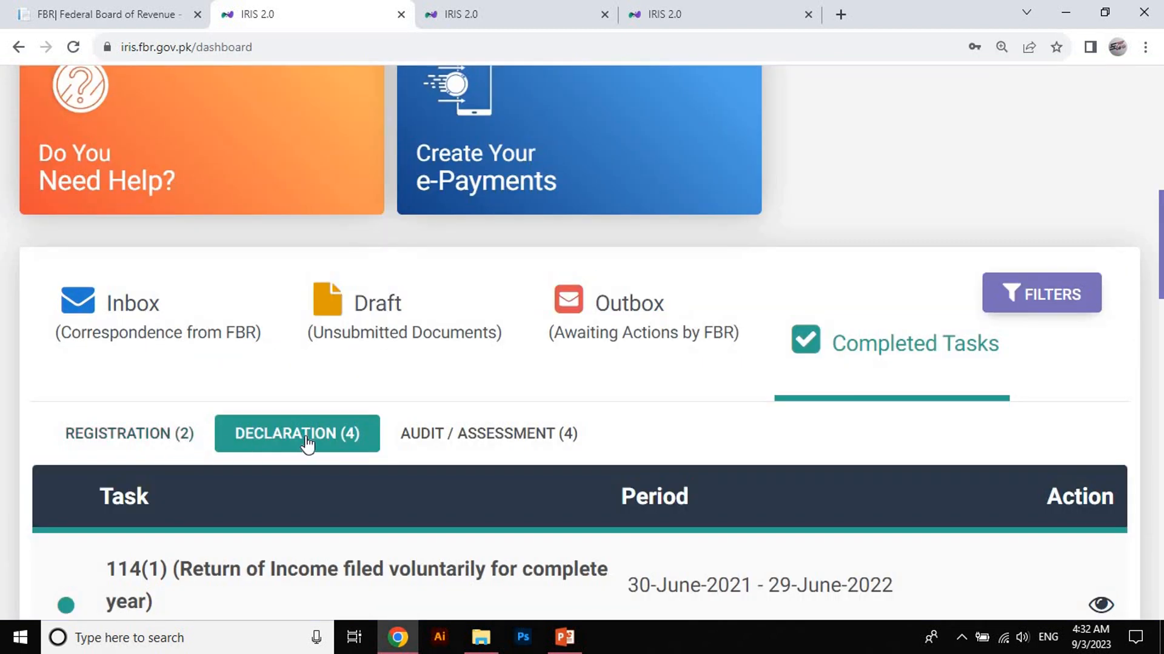